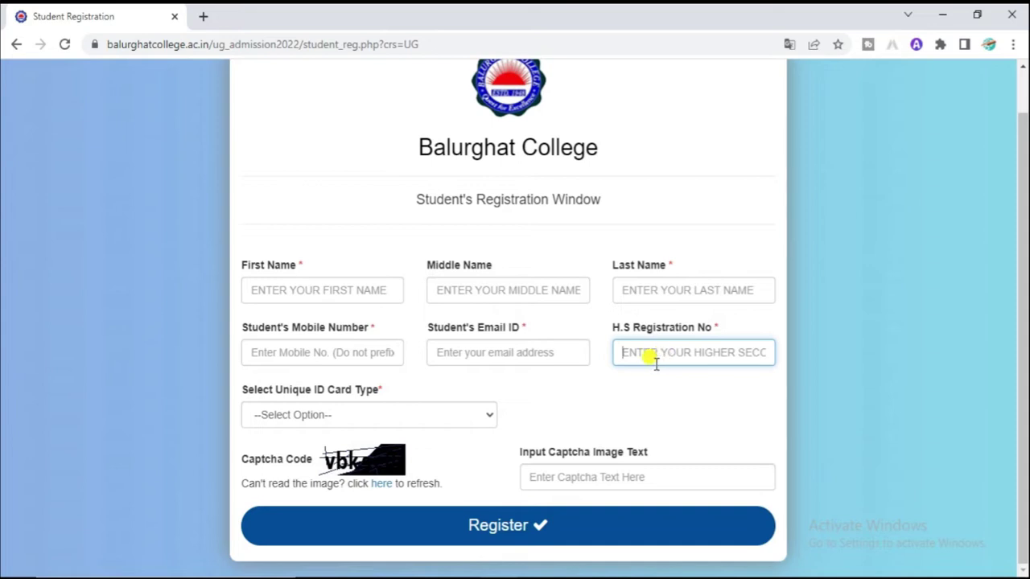
Enter the student's first and last name in the registration form
click(288, 416)
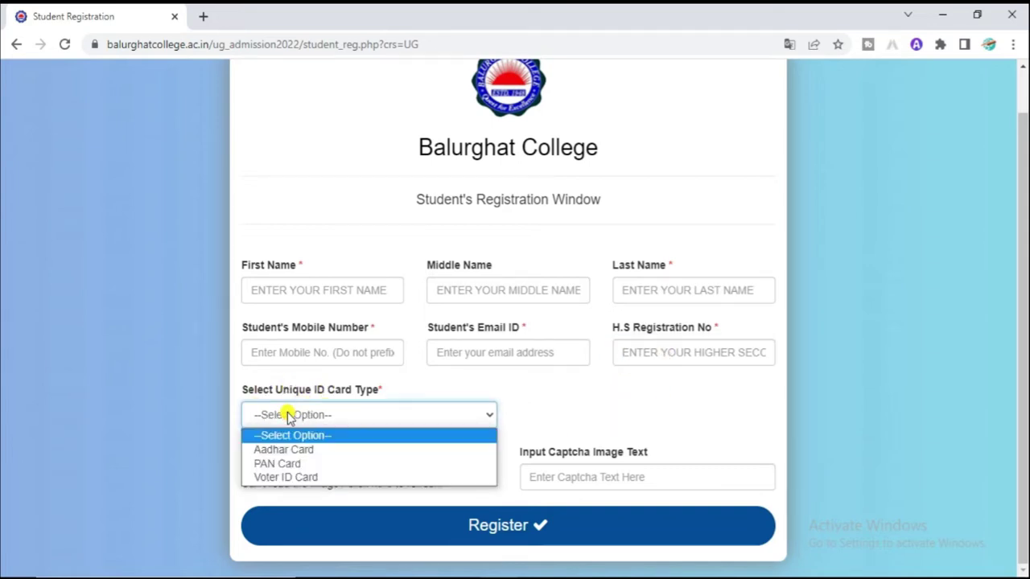
click(575, 382)
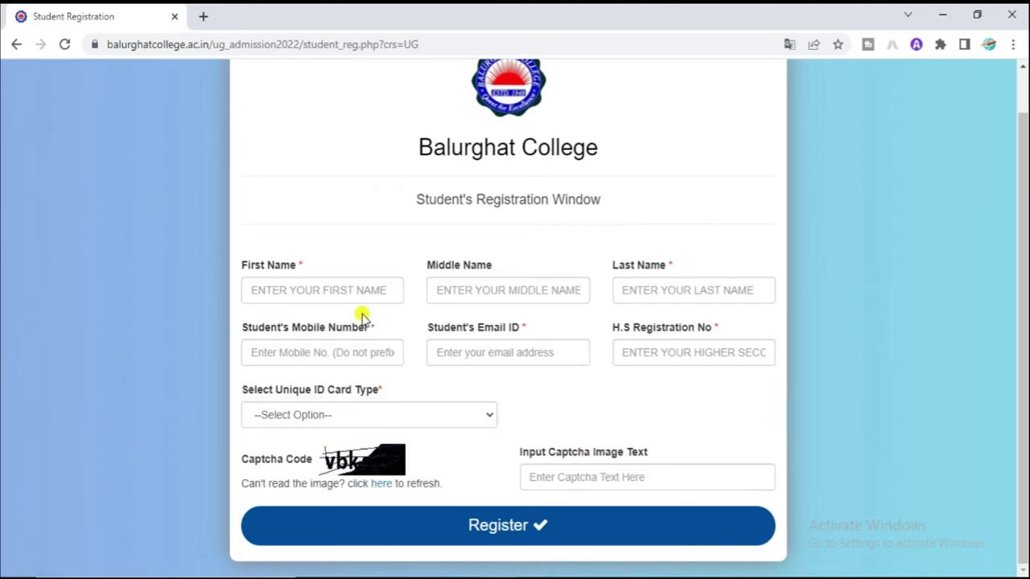
click(313, 291)
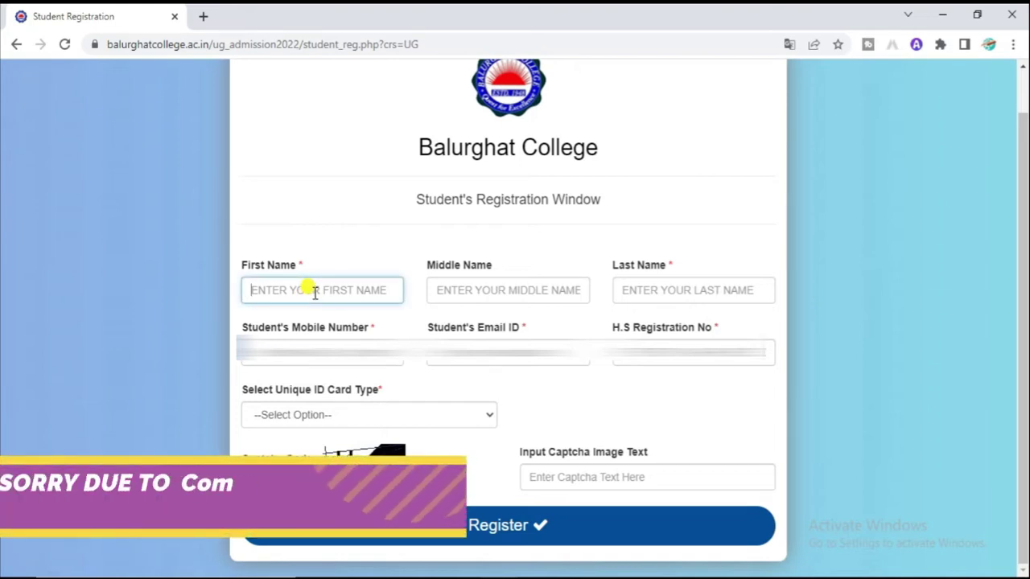
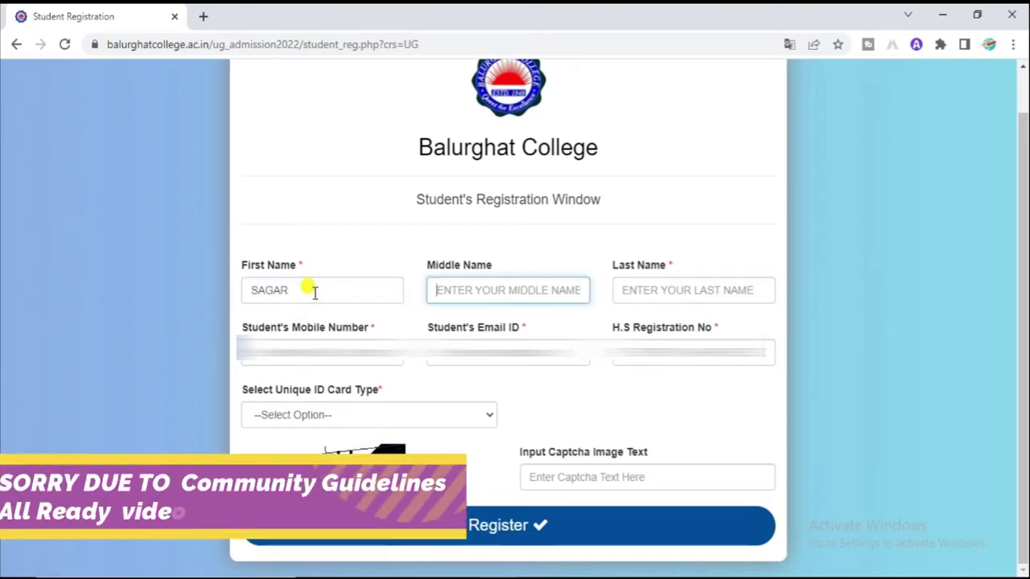
key(Tab)
key(Tab)
Open the Higher Secondary marksheet JPG in Photos and enlarge it for reference
key(Tab)
key(Tab)
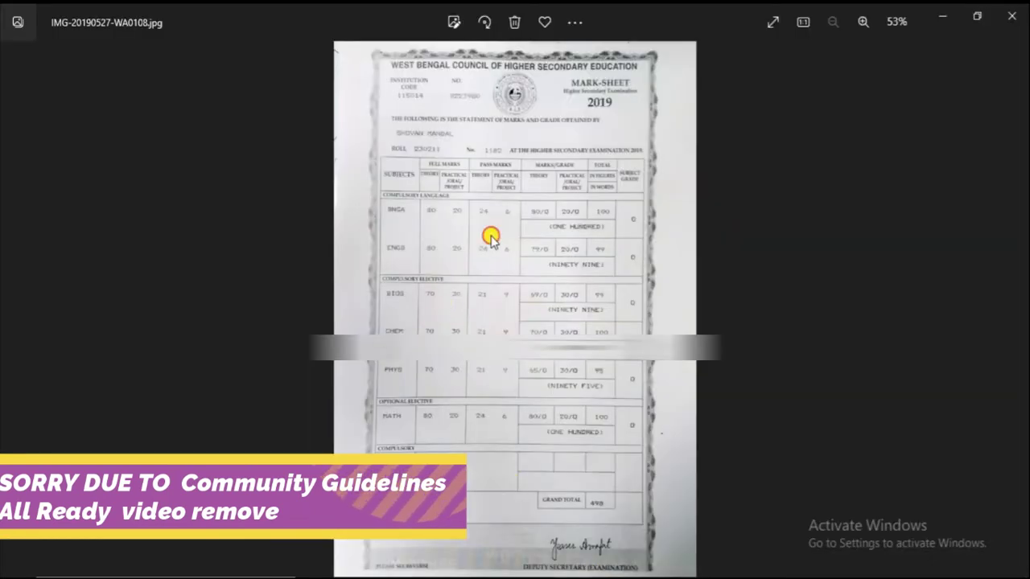
double_click(490, 234)
mouse_move(460, 184)
mouse_down()
mouse_move(459, 338)
mouse_move(472, 179)
mouse_up()
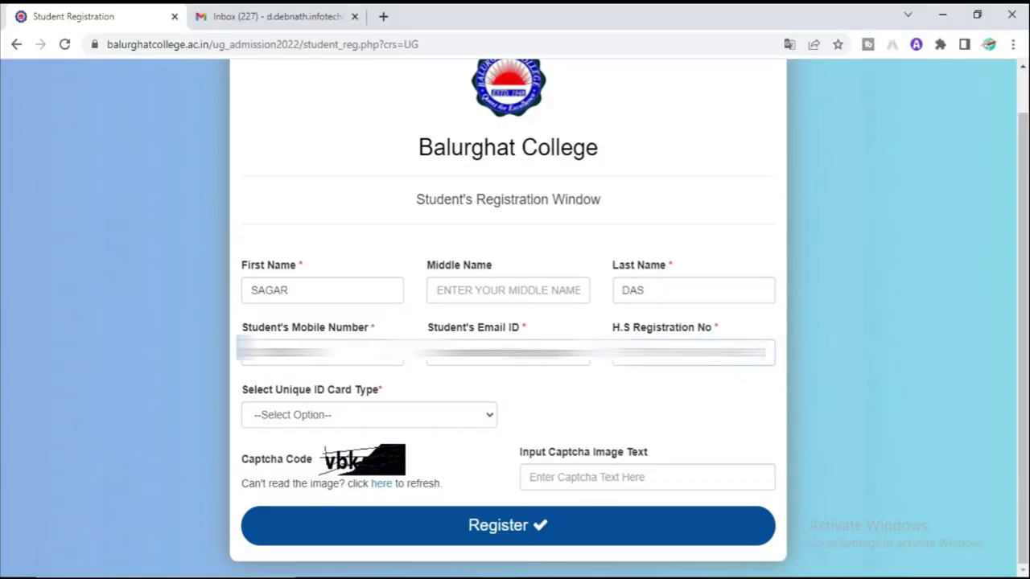
Read the H.S Registration No off the marksheet and fill it into the form
click(620, 357)
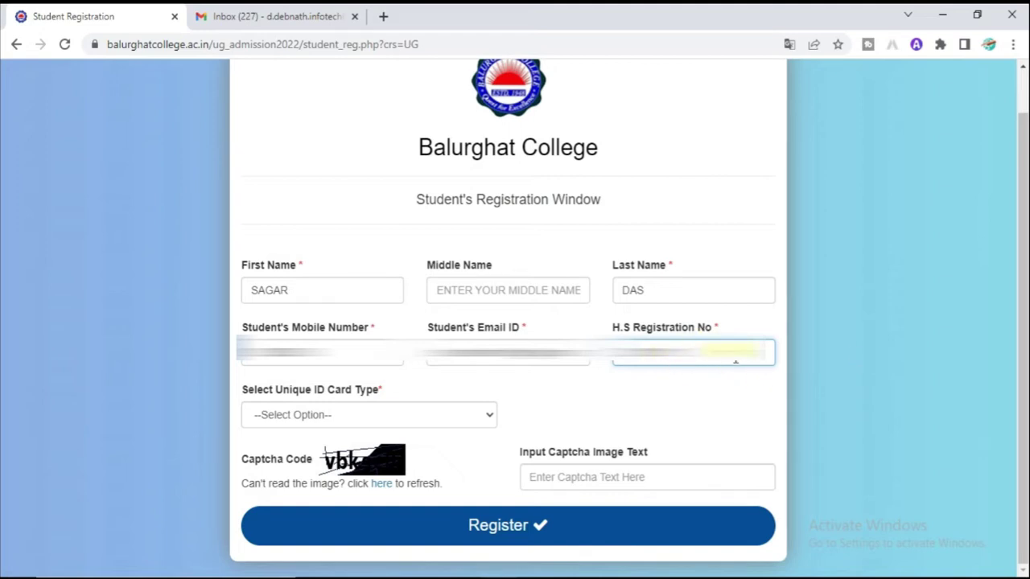
key(alt+Tab)
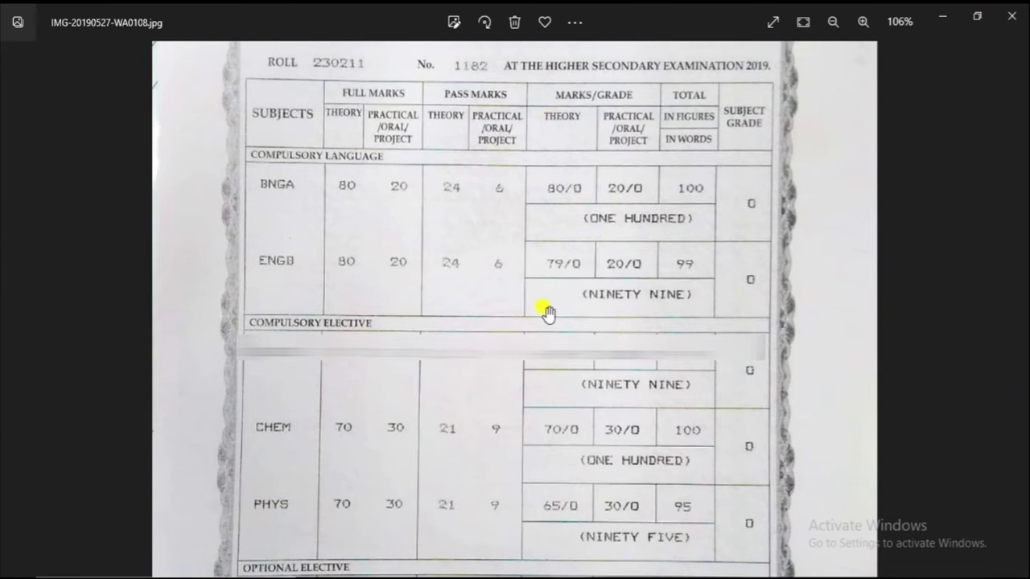
key(alt+Tab)
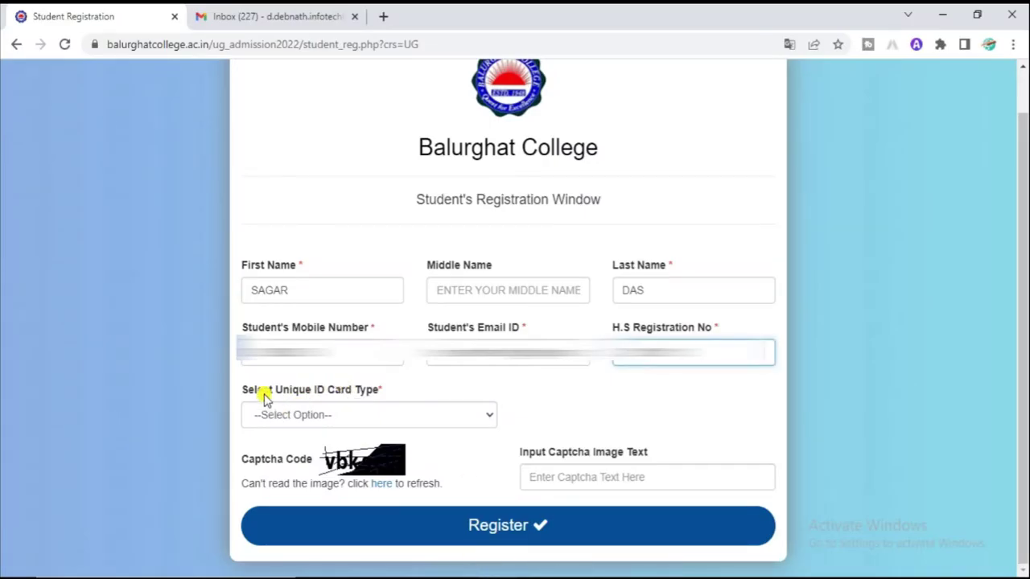
Set the ID Card Type to Voter ID Card
click(342, 415)
click(314, 452)
click(329, 420)
click(316, 464)
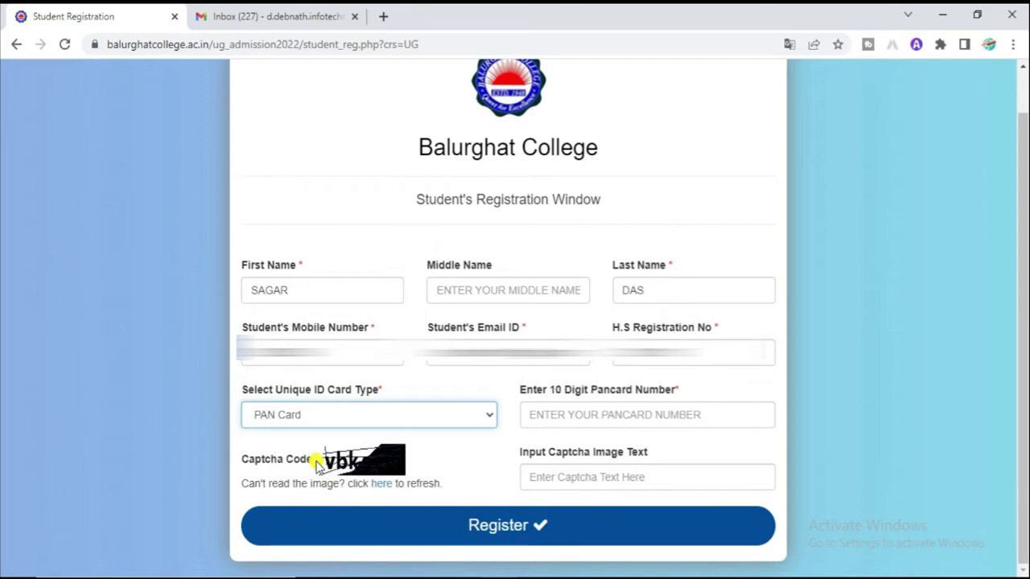
click(319, 416)
click(321, 478)
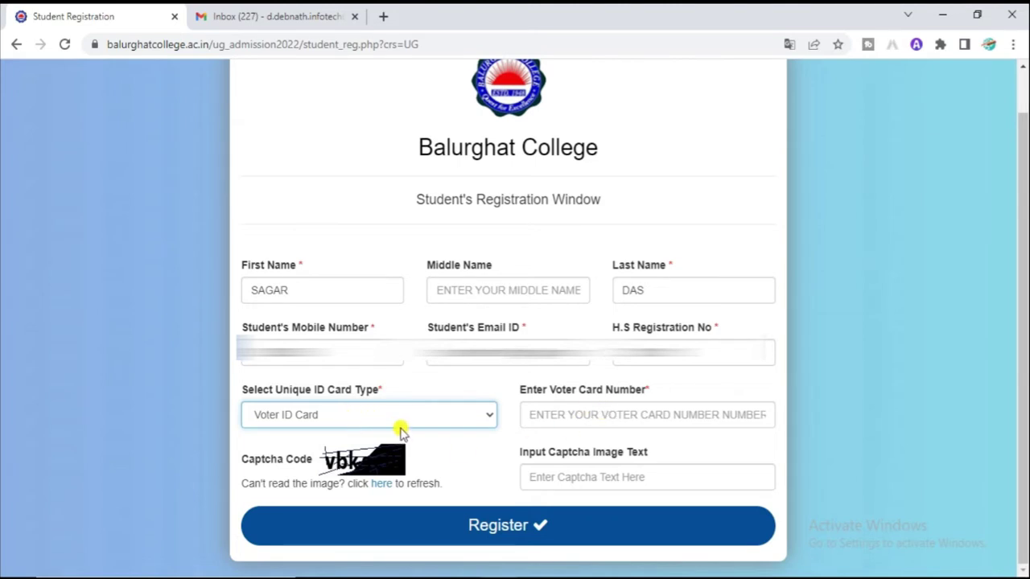
Enter the voter card number and captcha, then submit the registration
click(620, 414)
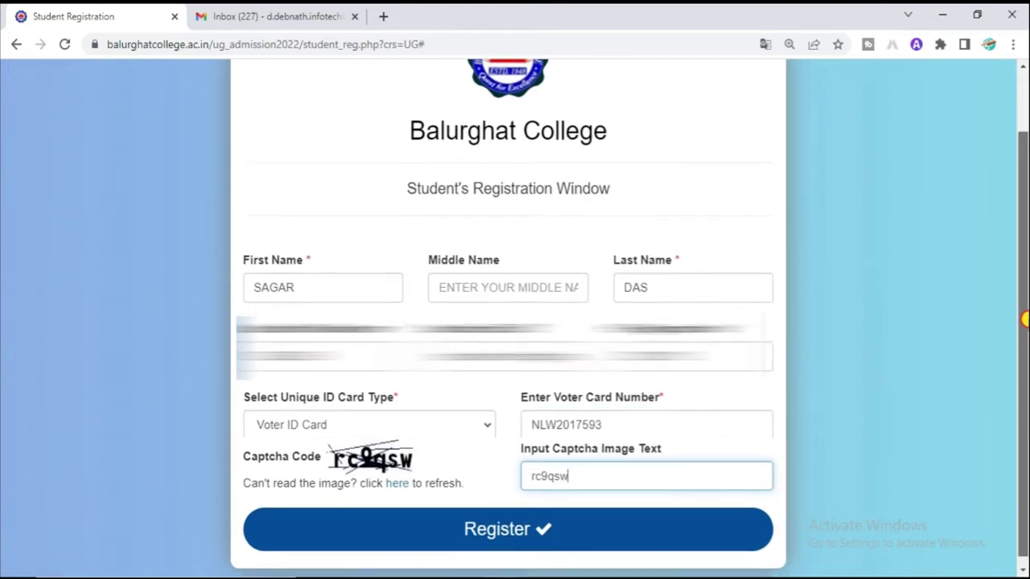
key(ctrl+plus)
scroll(727, 471, down, 1)
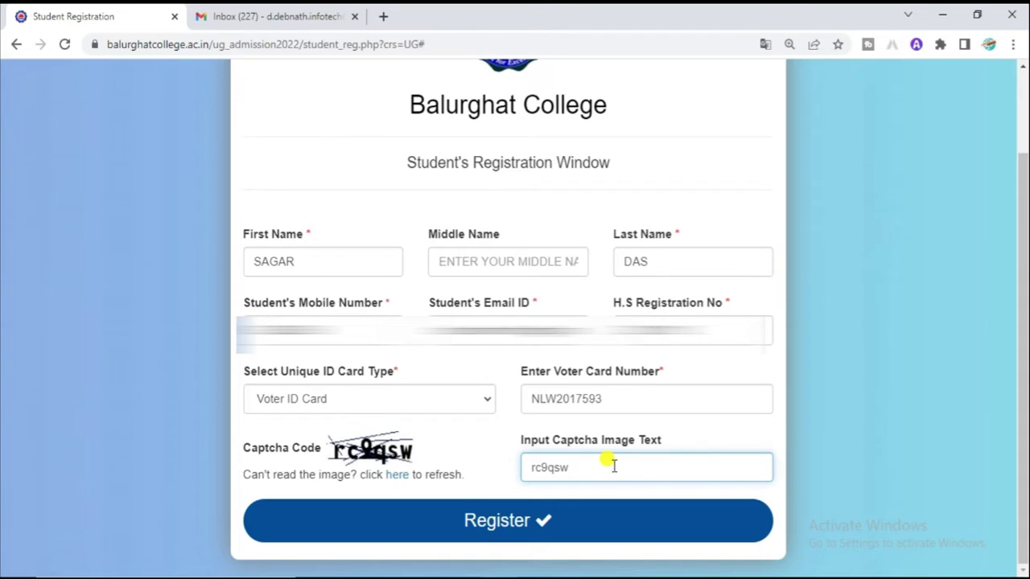
click(469, 522)
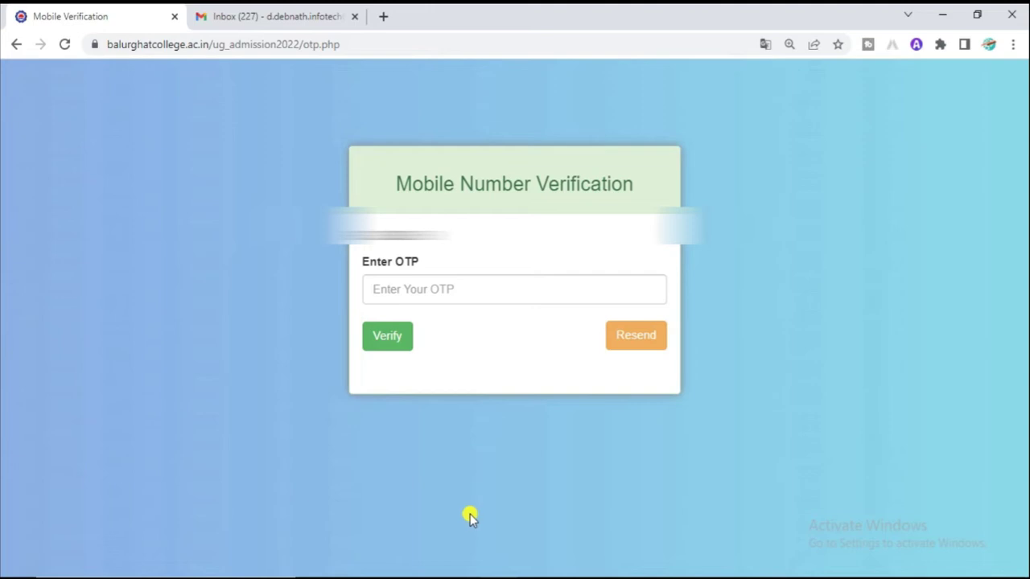
Enter the one-time code received by SMS and verify the mobile number
click(542, 283)
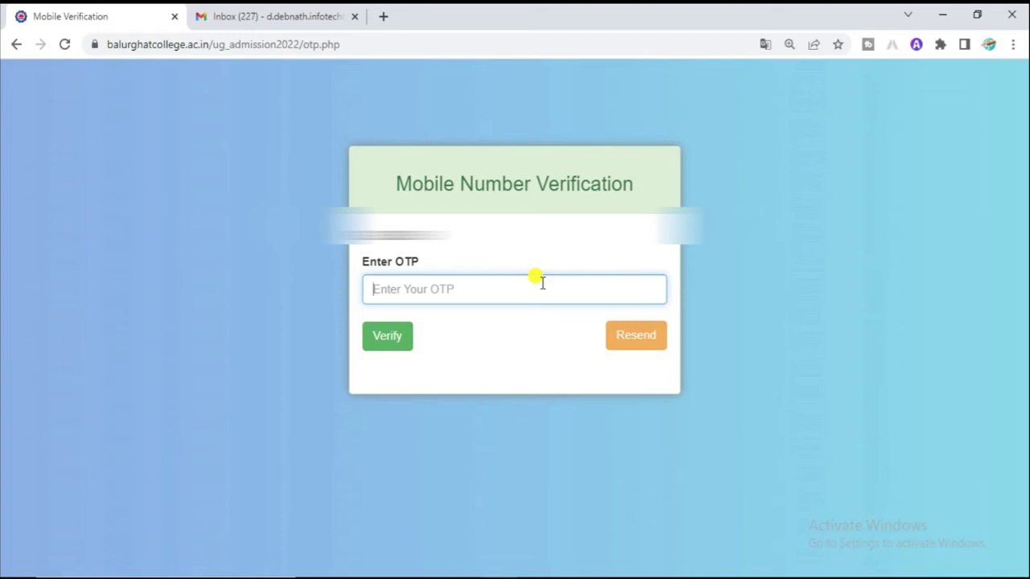
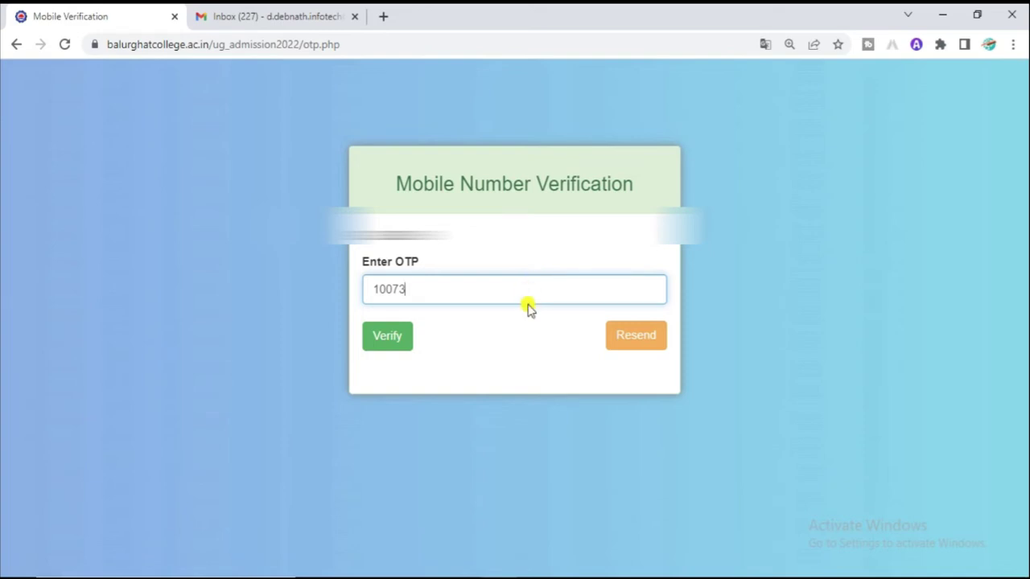
click(394, 339)
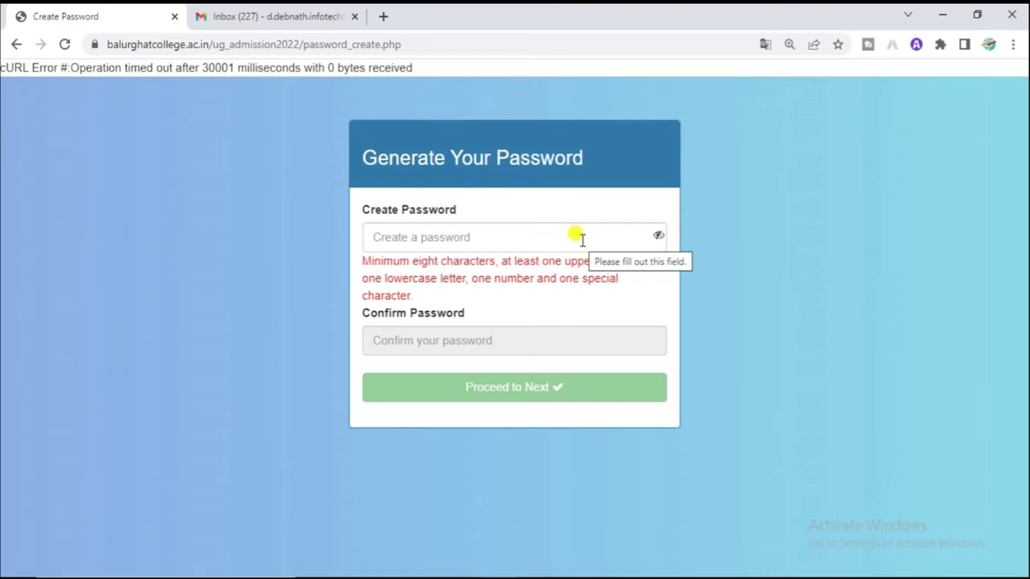
Create the account password, confirm it with the same value, and proceed
click(582, 239)
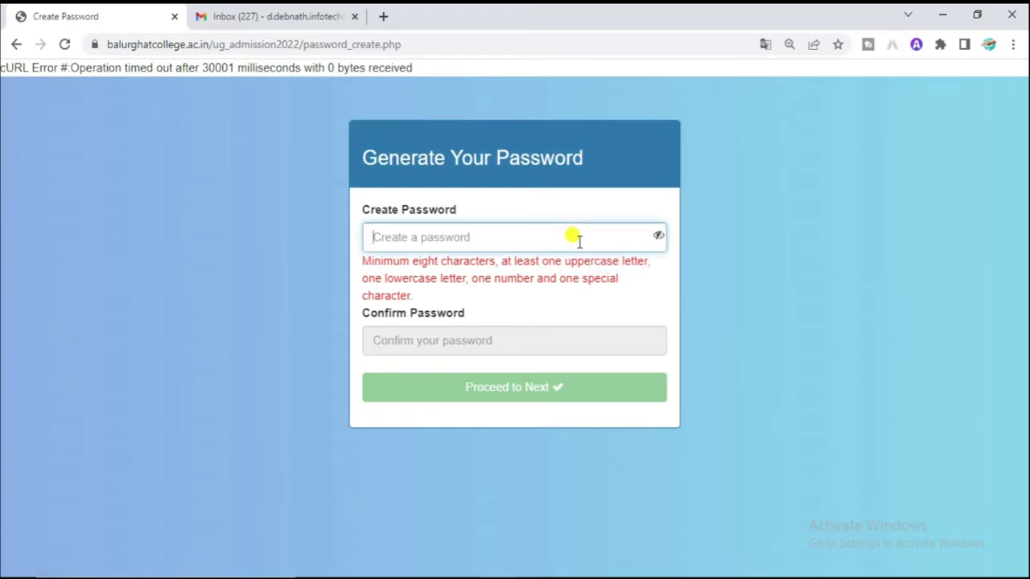
text(•••••••••)
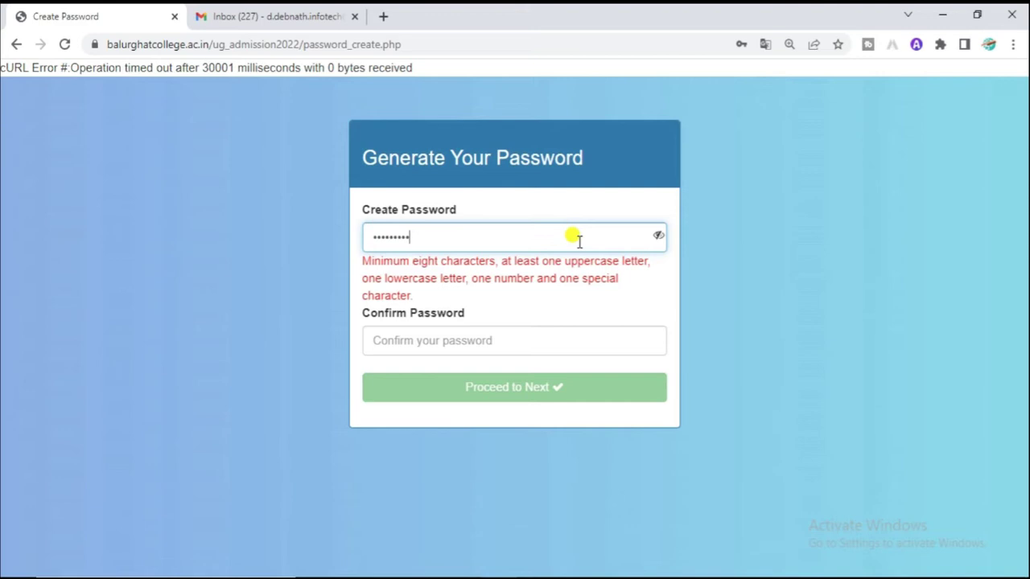
text(•••)
click(434, 345)
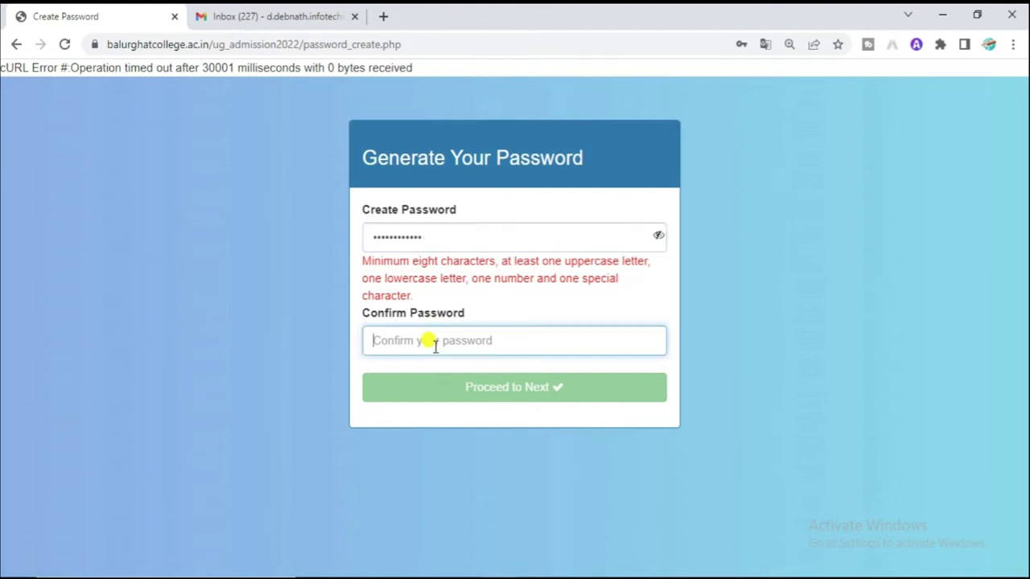
text(••••)
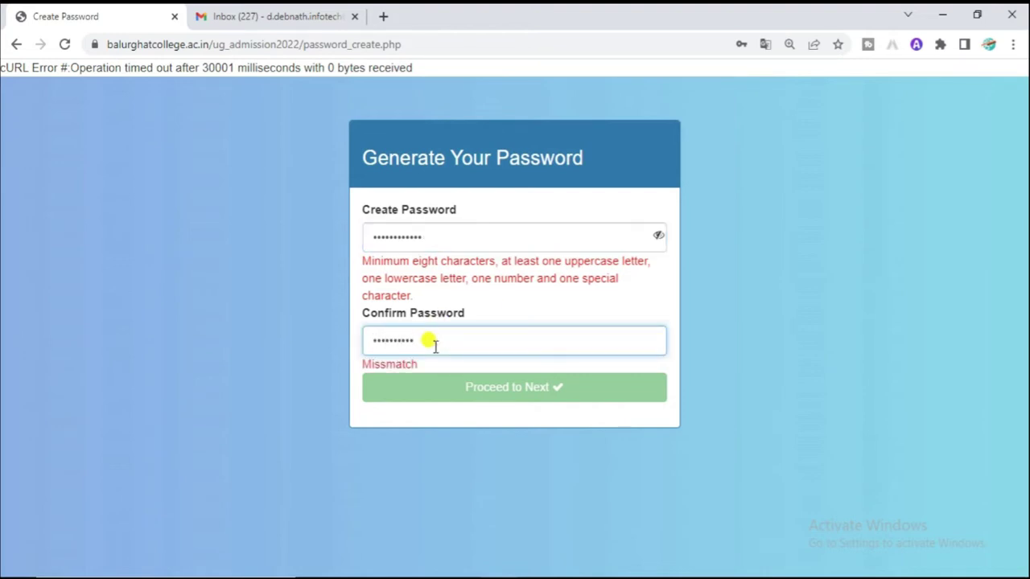
text(1)
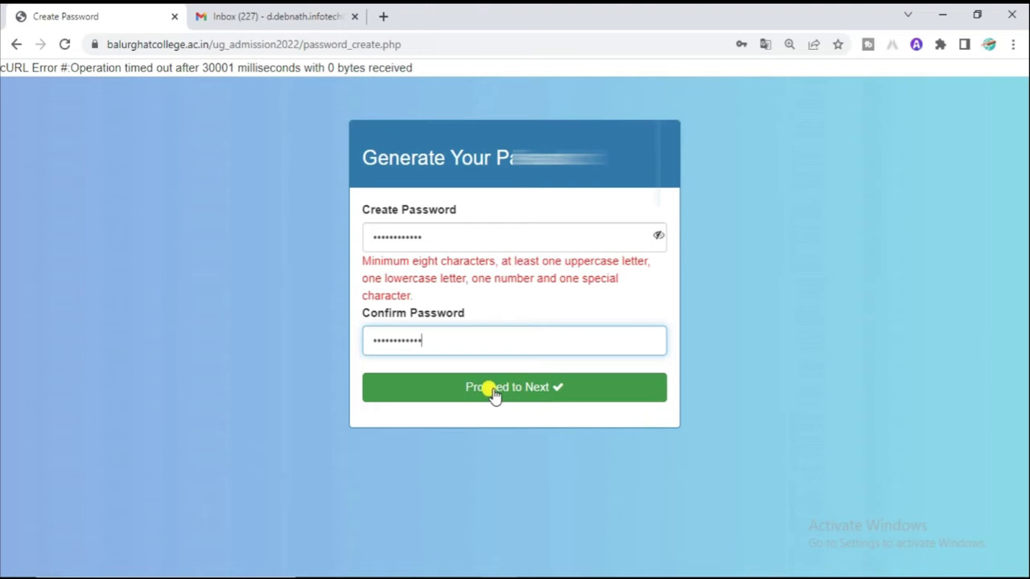
click(528, 388)
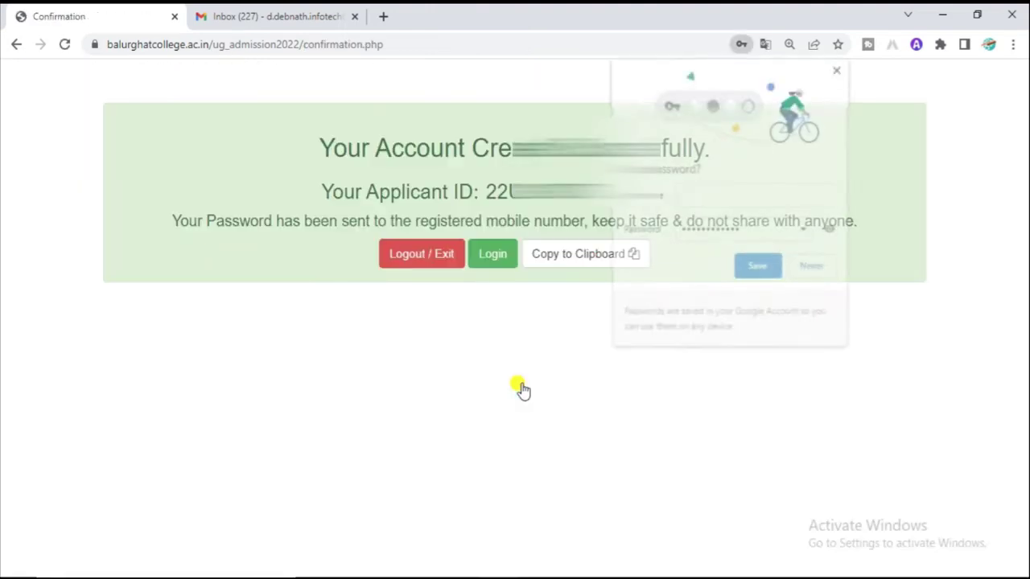
Decline Chrome's password saving, copy the applicant's login details, and log in
click(815, 271)
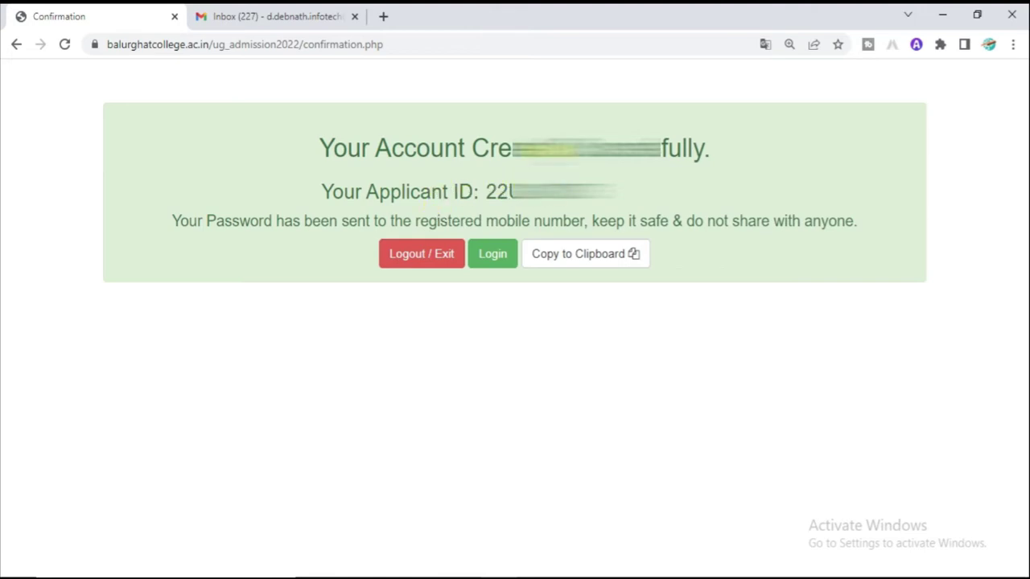
click(564, 261)
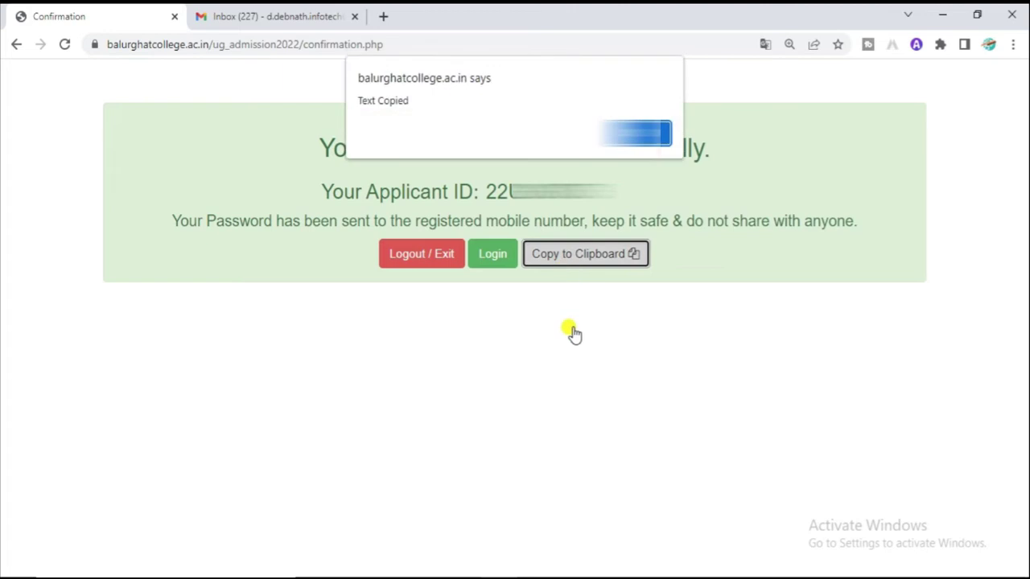
click(644, 133)
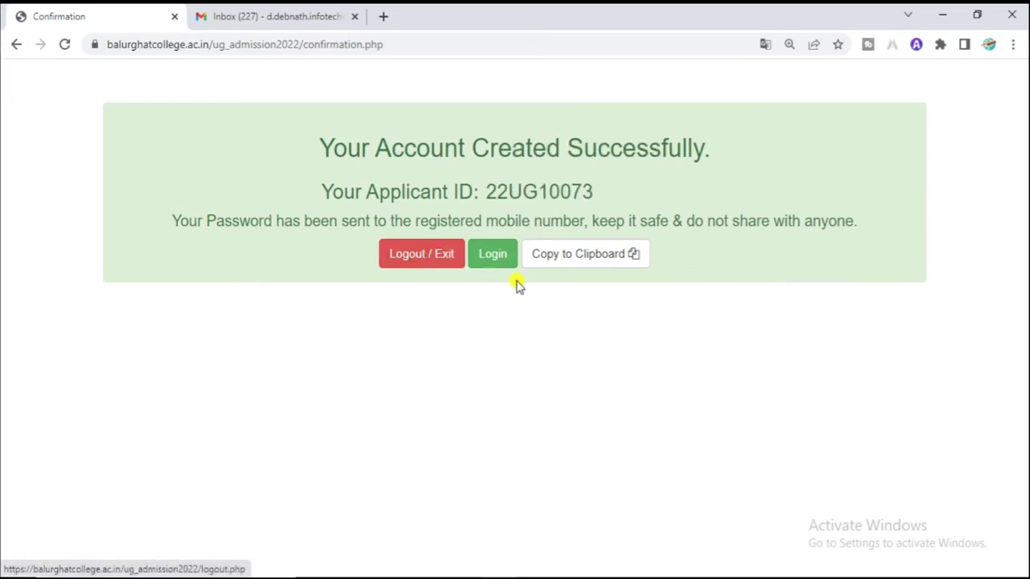
click(495, 256)
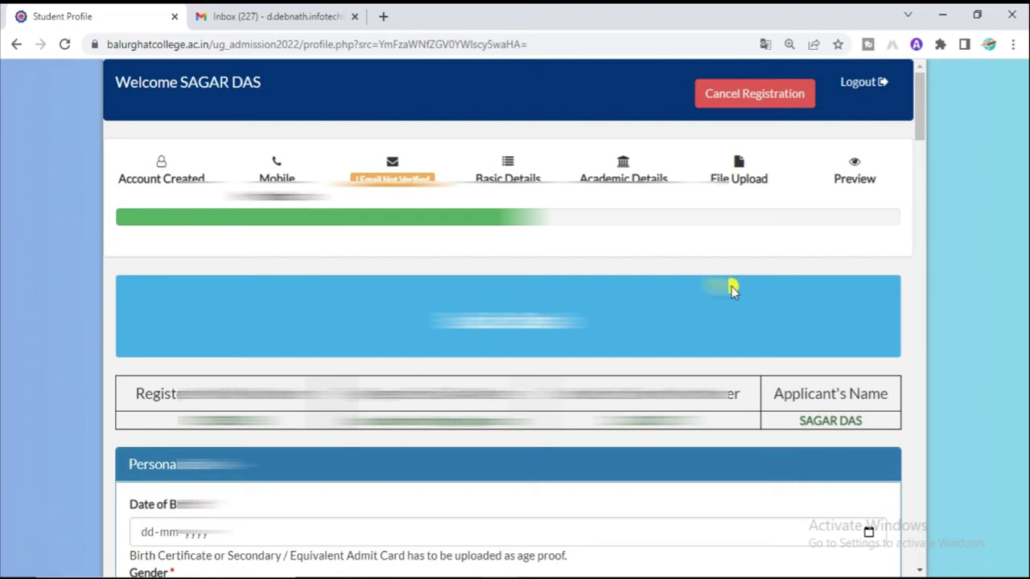
mouse_move(920, 110)
mouse_down()
mouse_move(922, 130)
mouse_move(923, 115)
mouse_up()
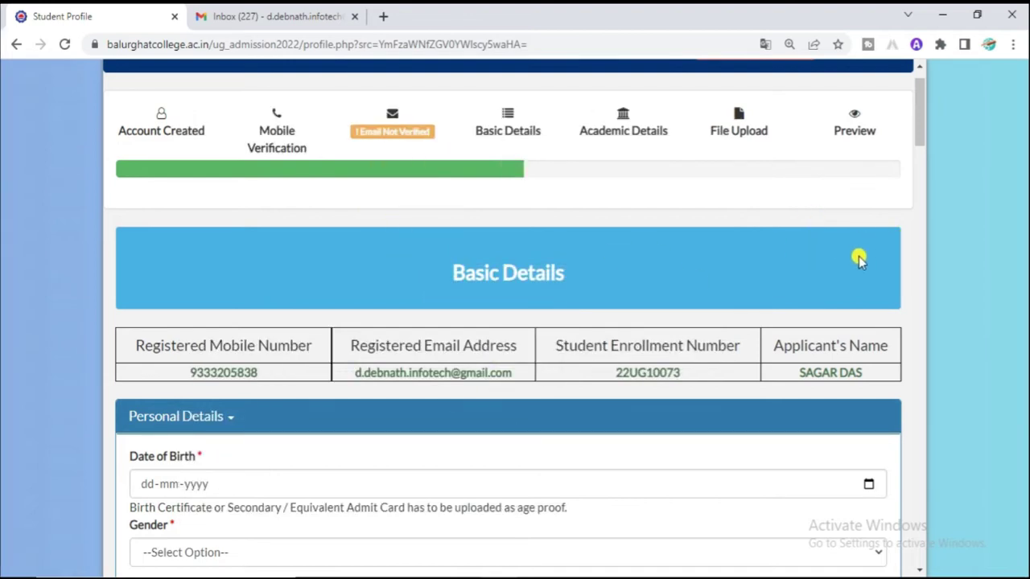
drag(917, 114, 919, 152)
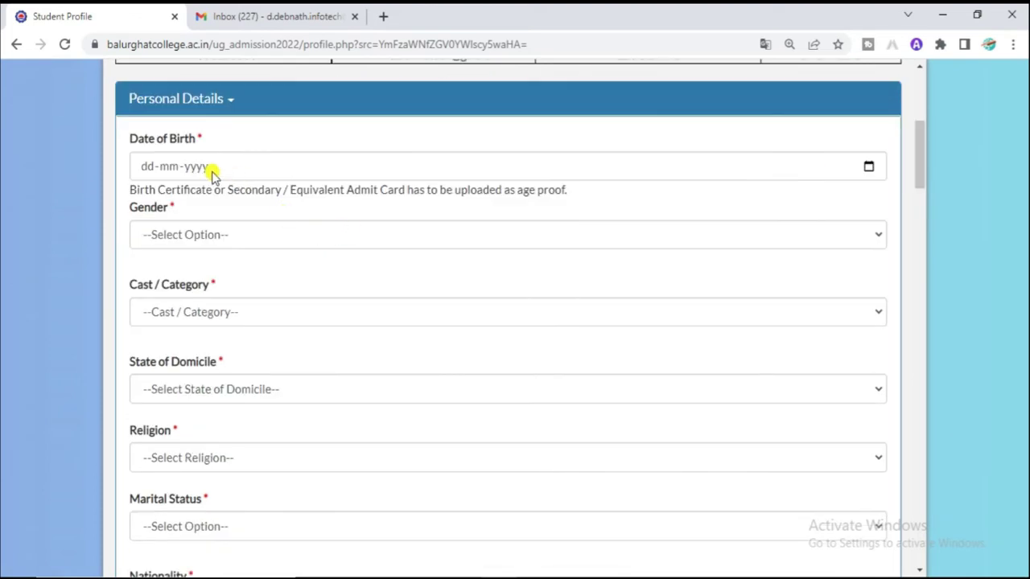
click(146, 166)
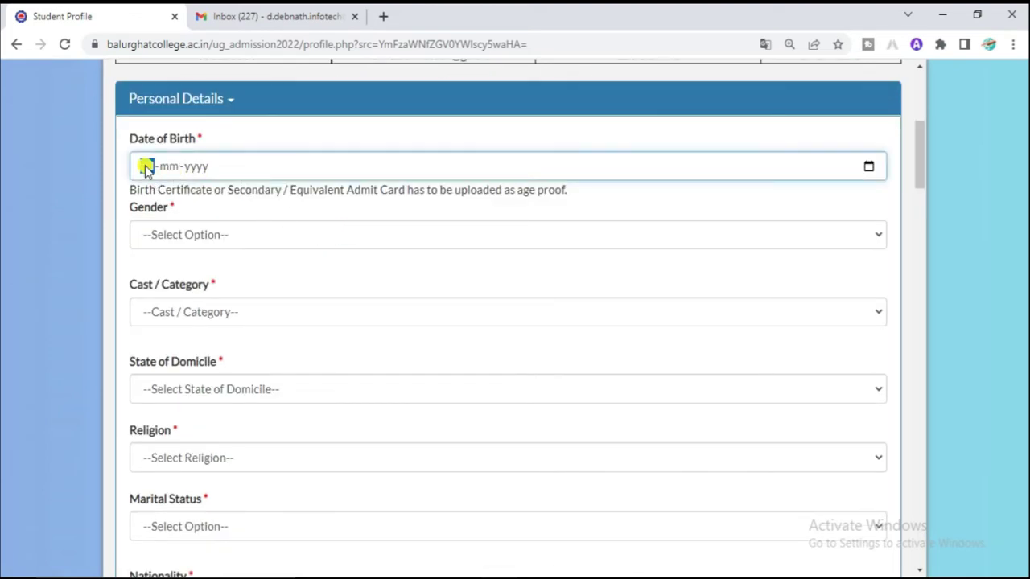
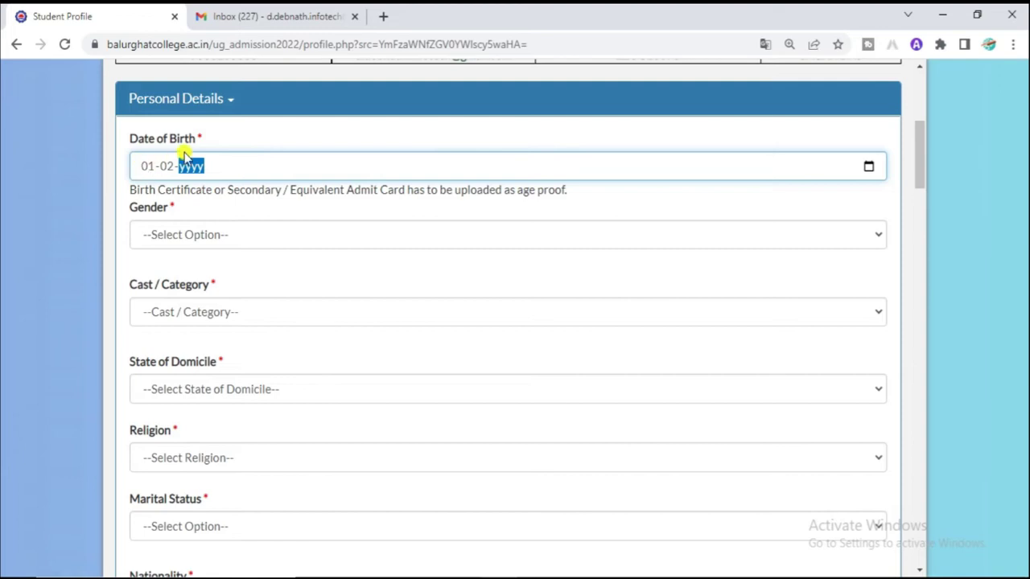
click(268, 239)
click(232, 278)
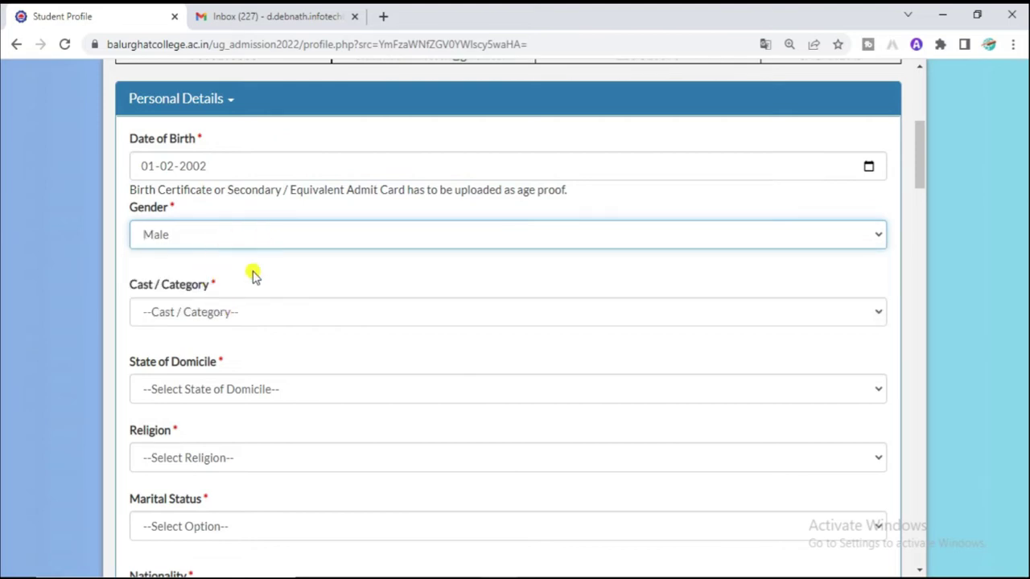
click(240, 314)
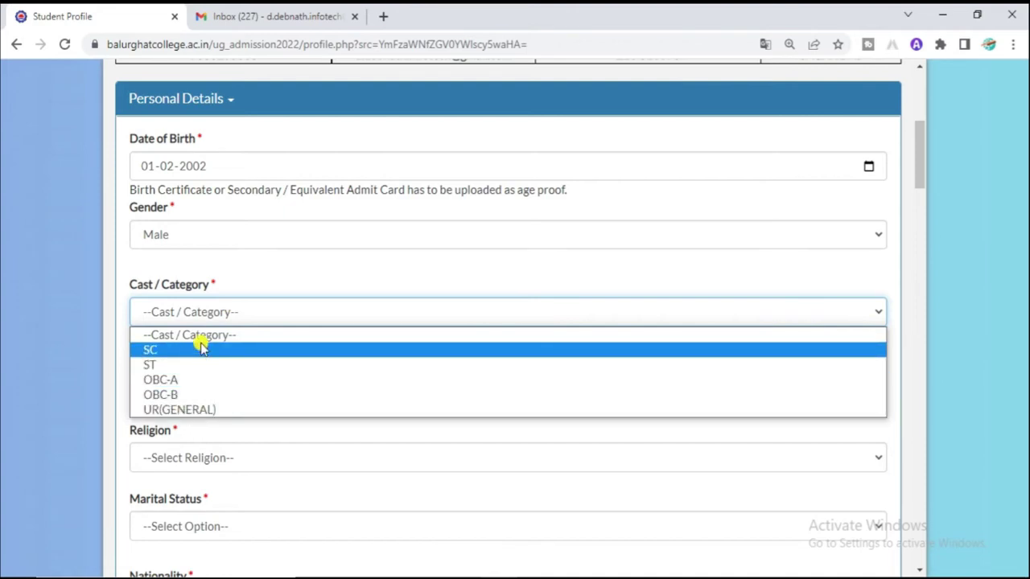
click(191, 411)
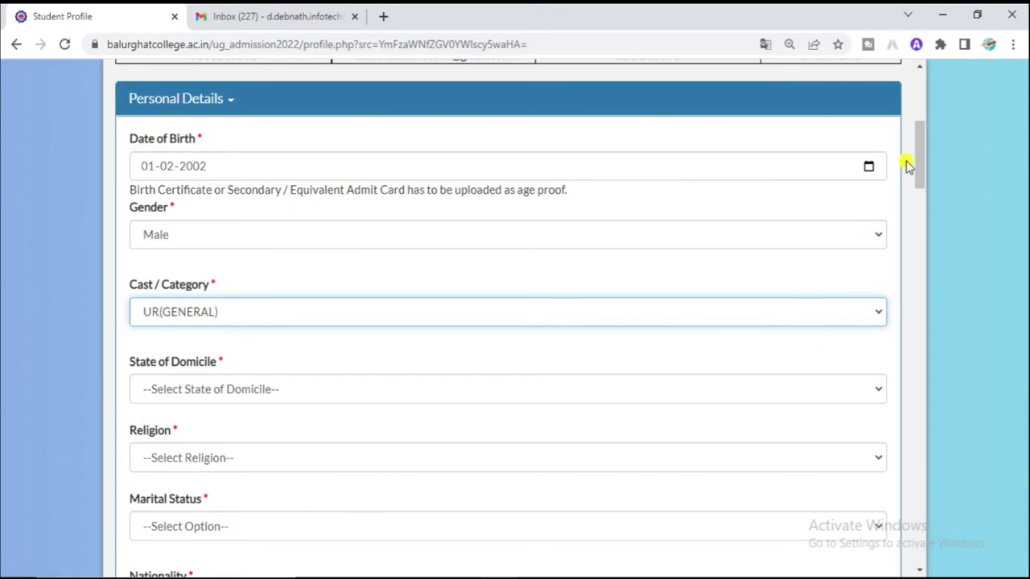
Set domicile to West Bengal, religion to Hinduism and marital status to Unmarried
drag(915, 147, 916, 173)
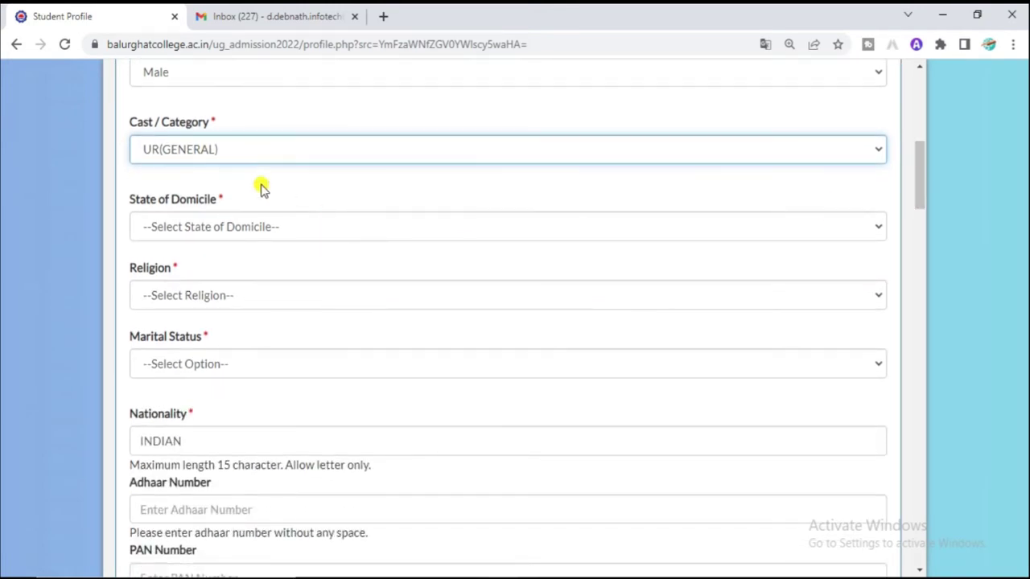
click(170, 231)
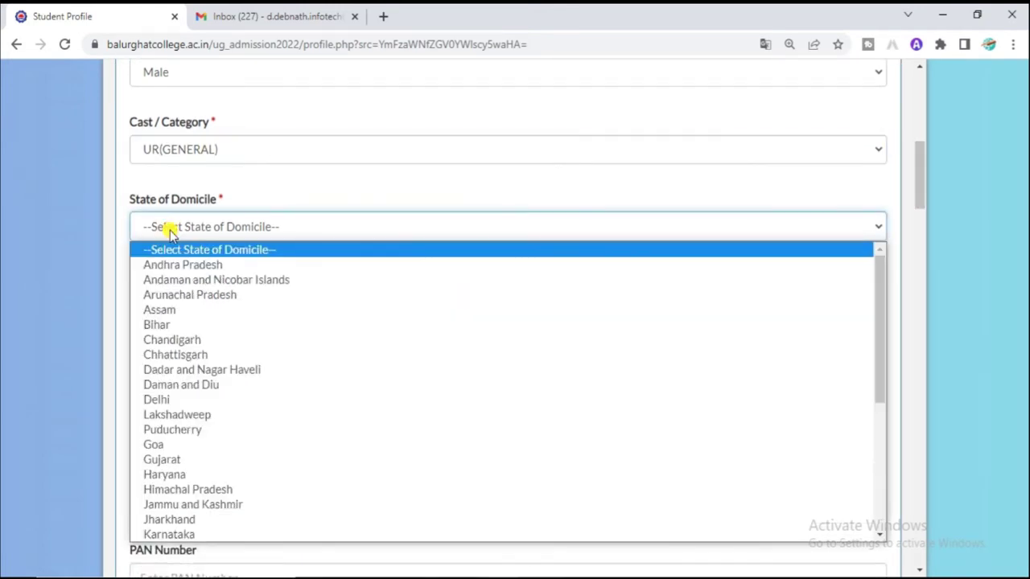
scroll(211, 298, down, 5)
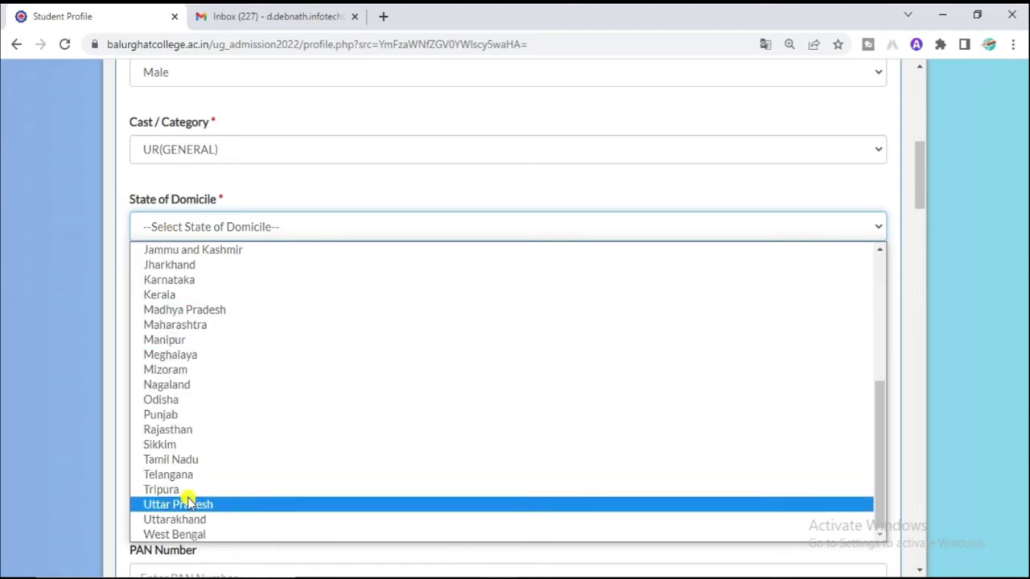
click(194, 535)
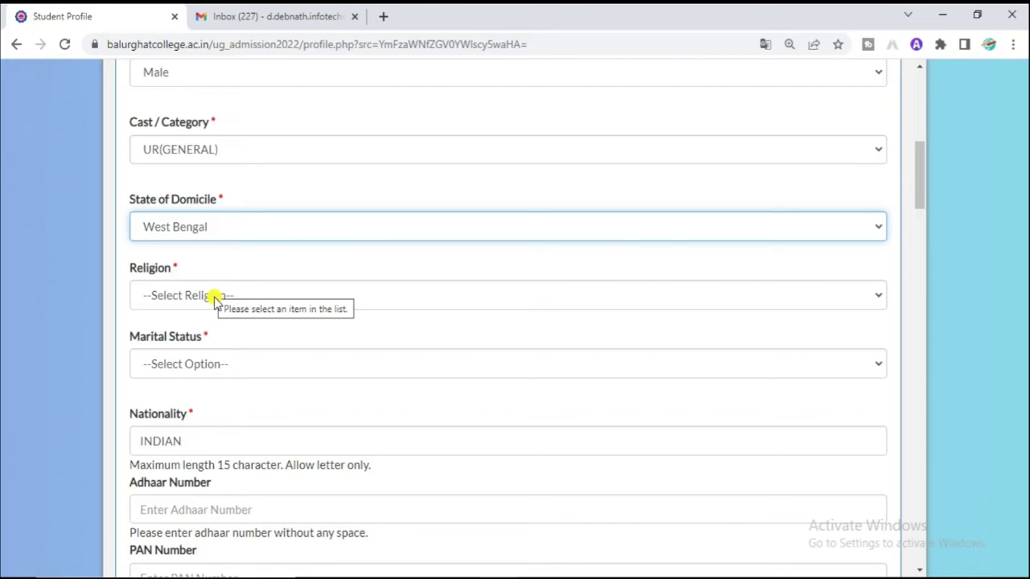
click(215, 301)
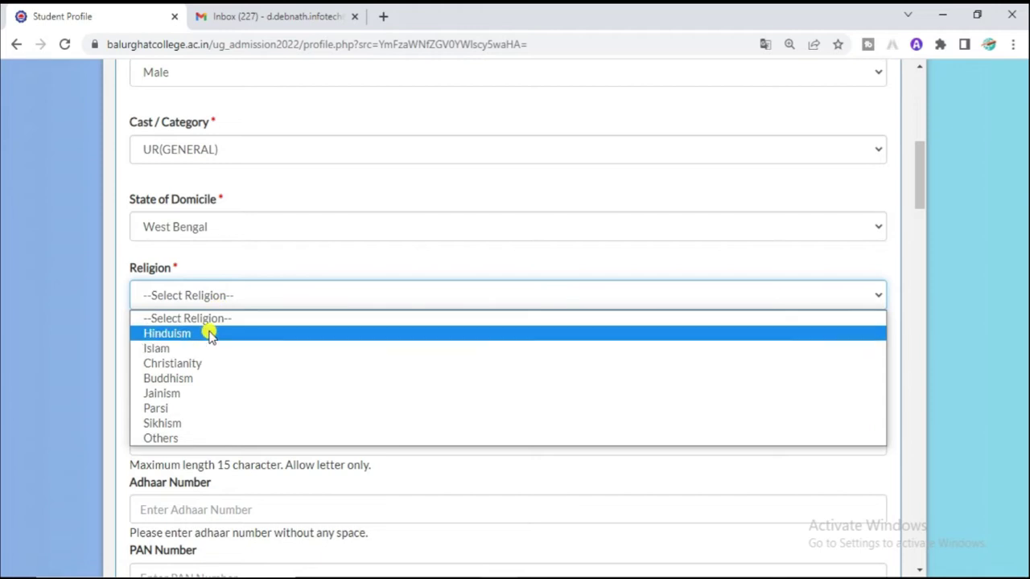
click(207, 333)
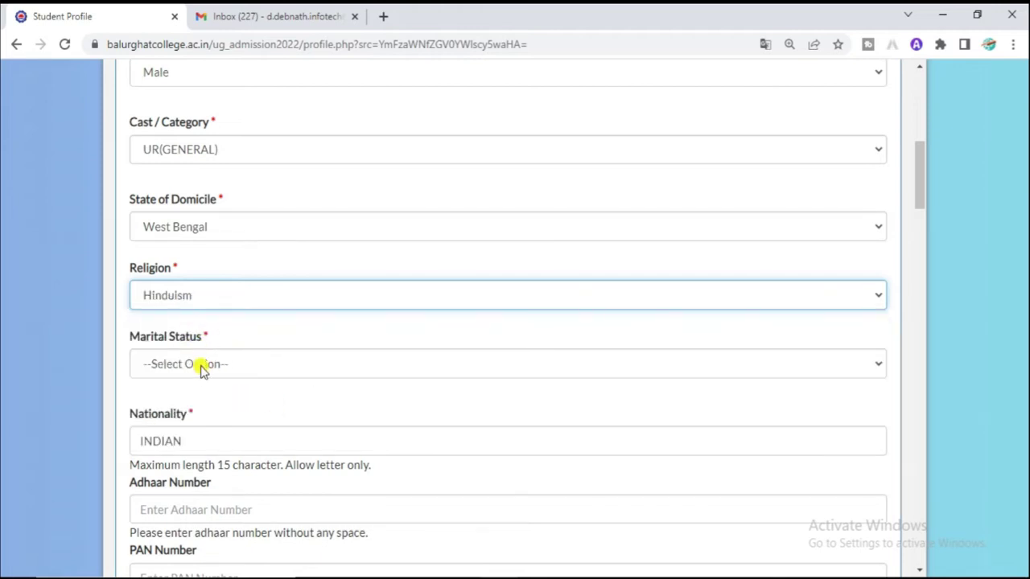
click(201, 365)
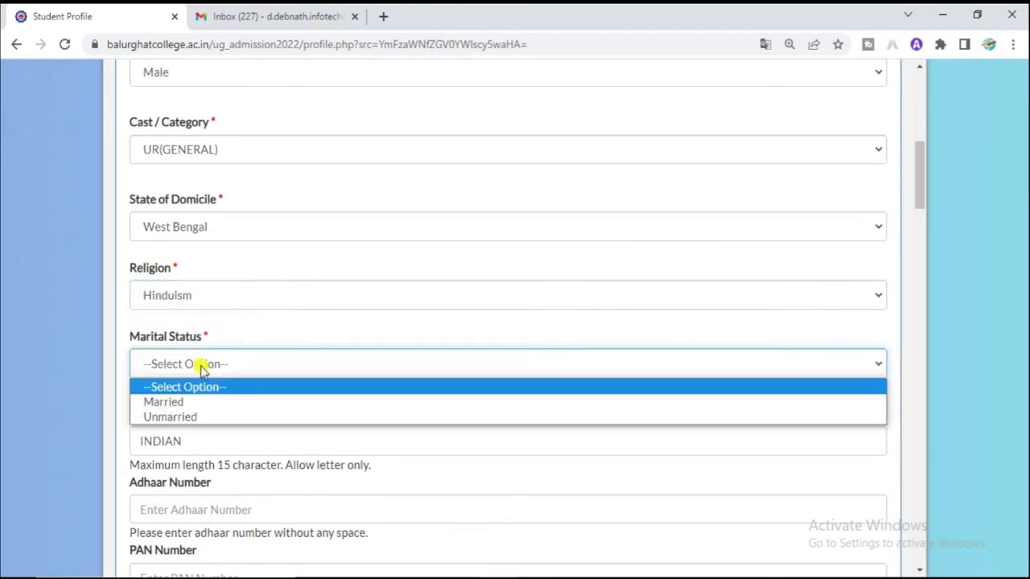
click(198, 418)
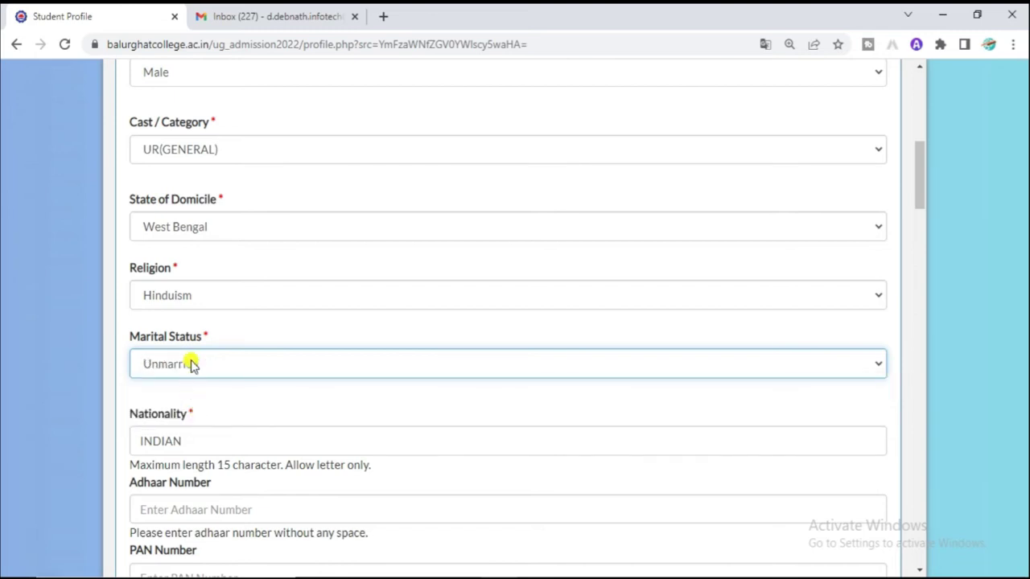
Move through the Aadhaar, PAN and parent name fields down to the guardian section
drag(923, 171, 918, 210)
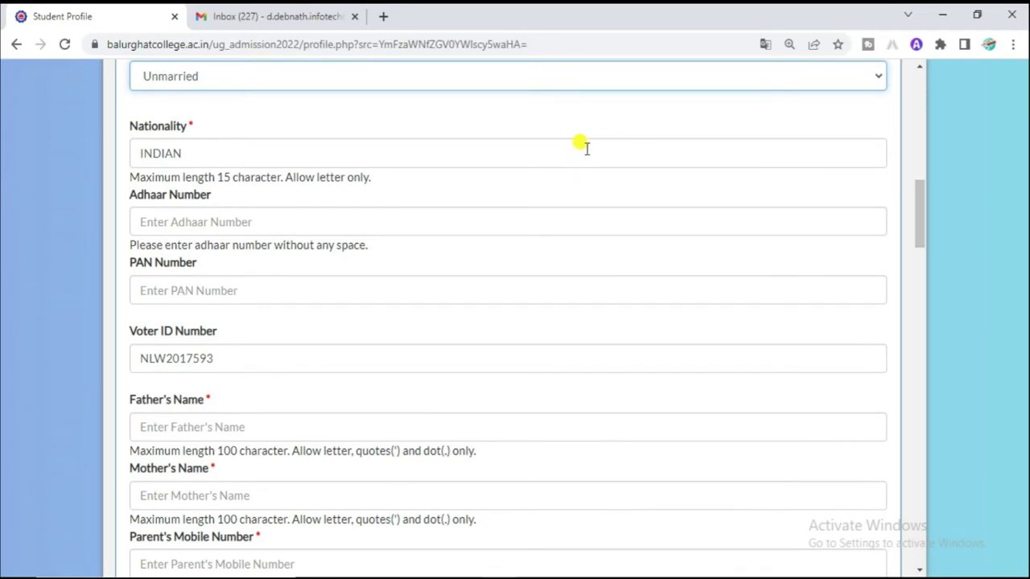
click(181, 229)
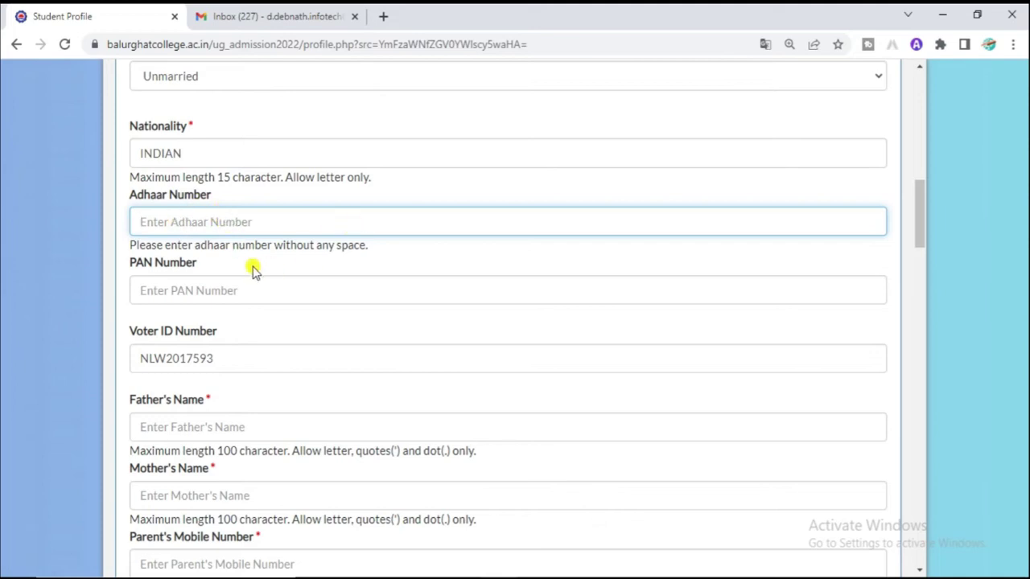
click(172, 300)
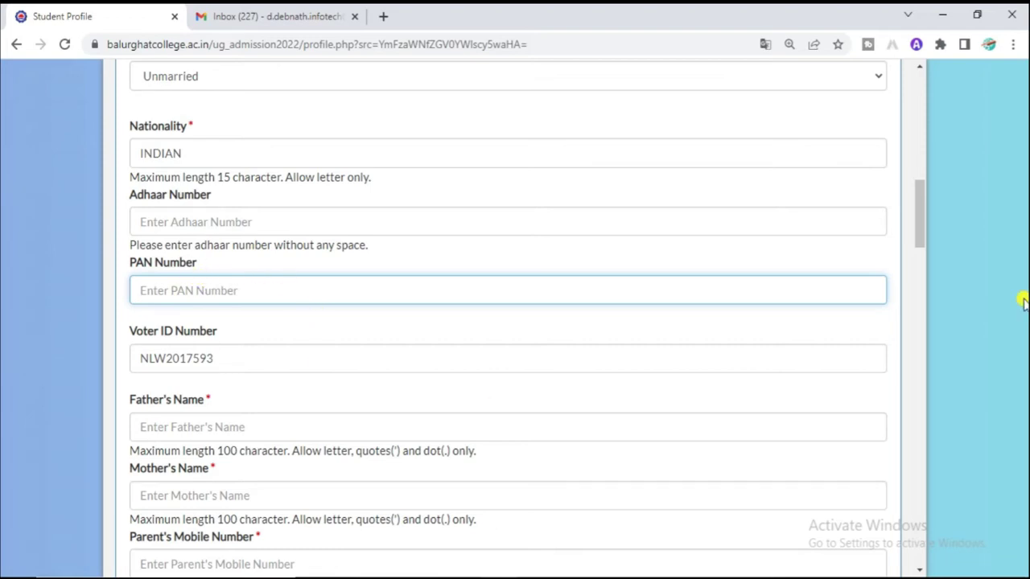
drag(912, 207, 919, 233)
click(211, 232)
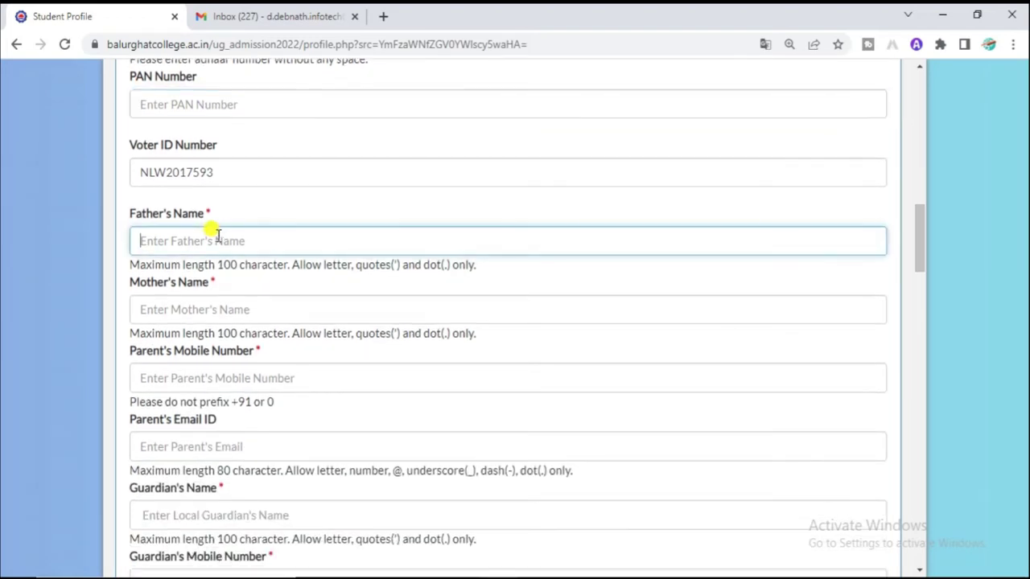
click(224, 304)
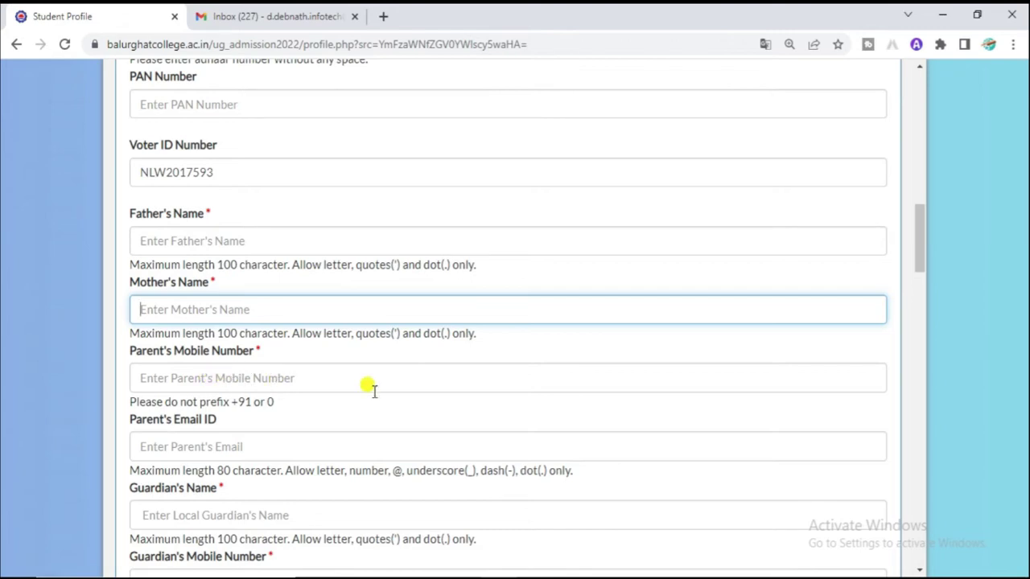
drag(918, 227, 919, 246)
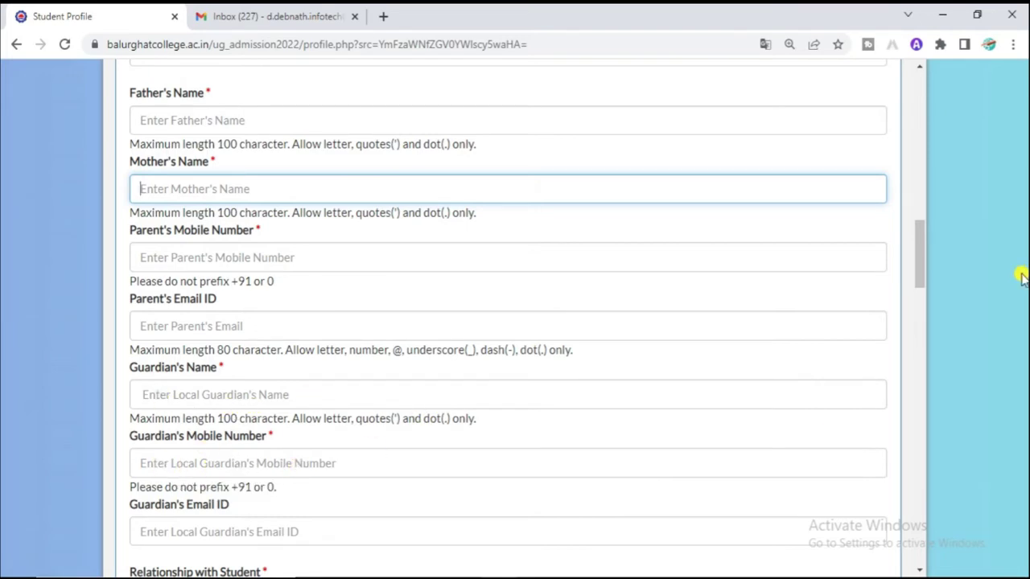
drag(917, 258, 920, 272)
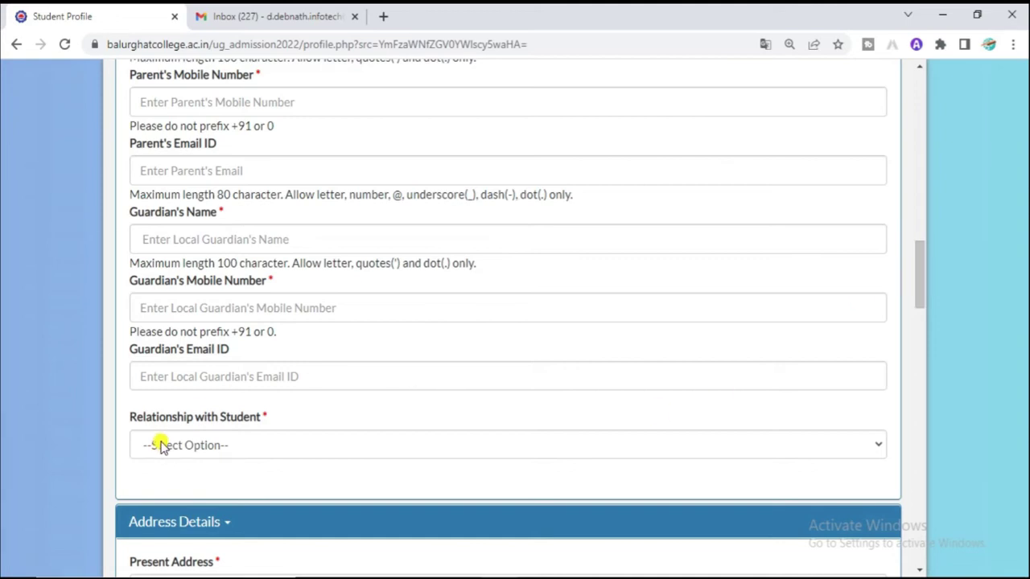
click(252, 447)
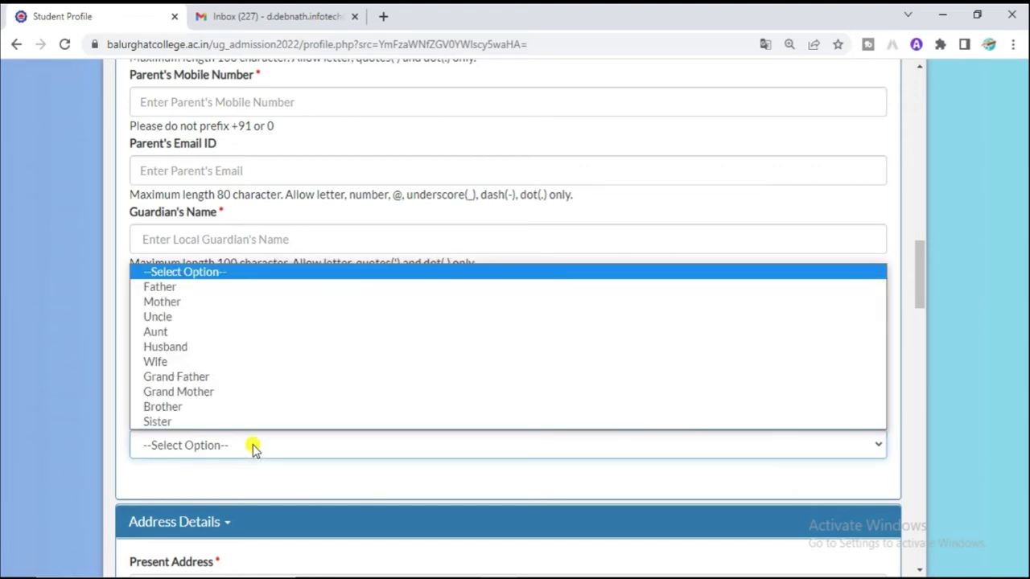
click(253, 445)
drag(914, 275, 912, 195)
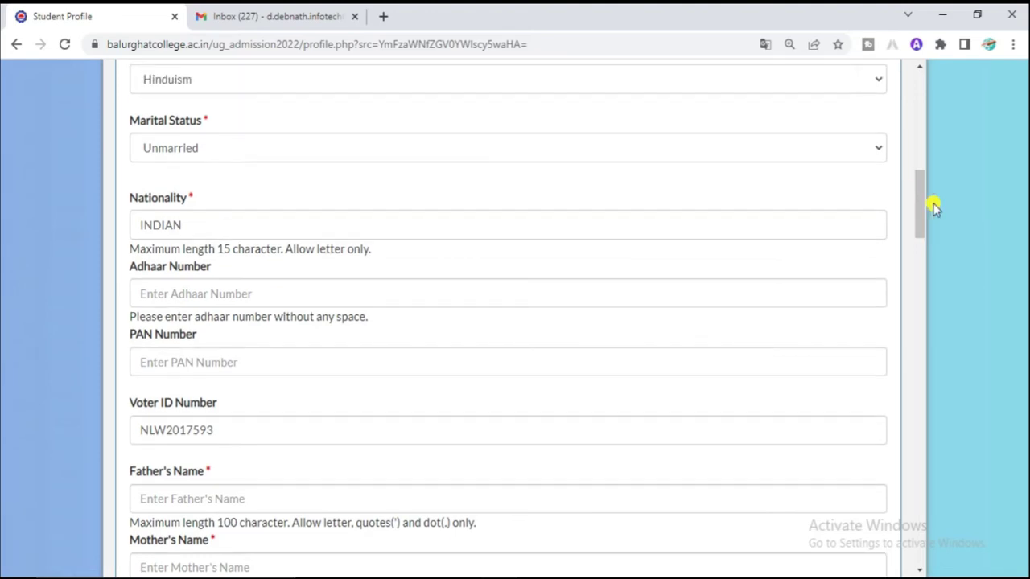
scroll(919, 206, down, 1)
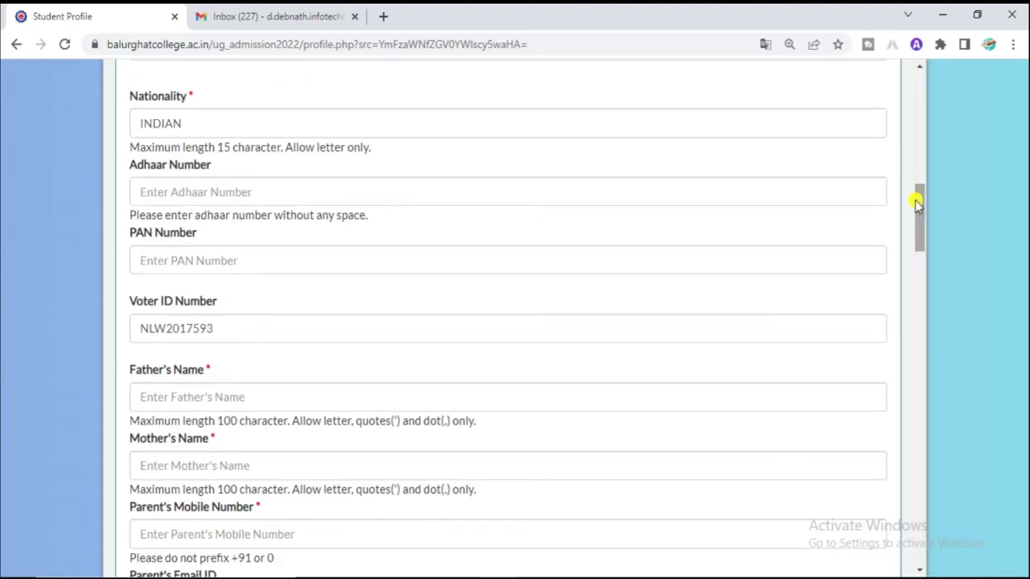
Enter the father's and mother's names and the parent's mobile number
scroll(510, 311, down, 2)
click(244, 218)
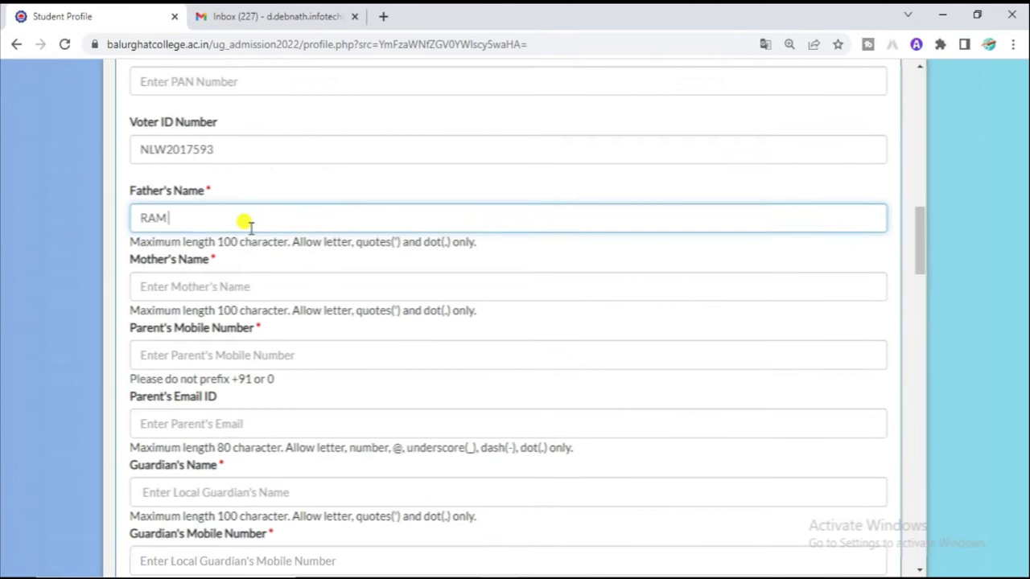
key(Tab)
key(Tab)
Add the guardian's mobile number and set Relationship with Student to Father
key(Tab)
key(Tab)
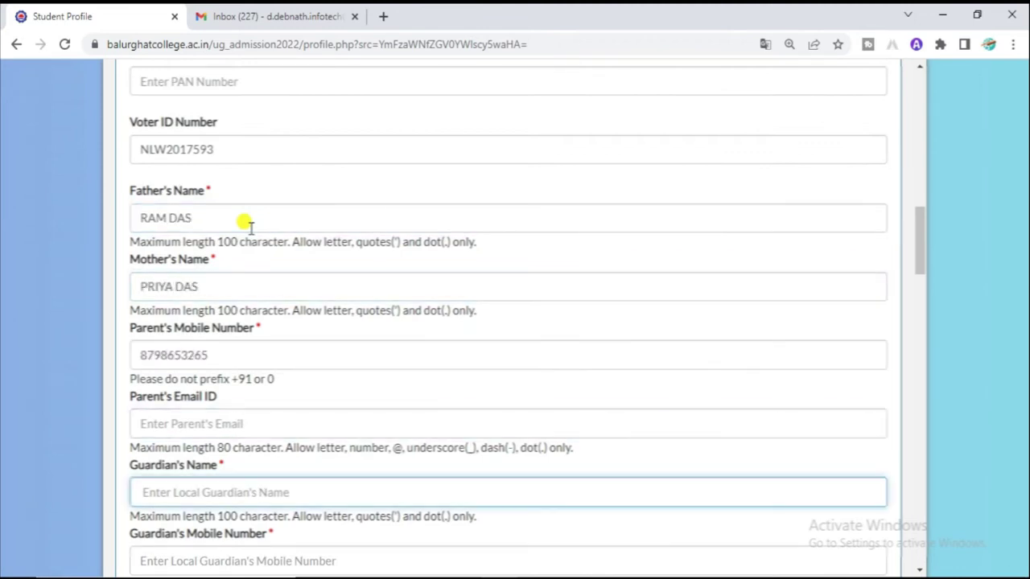
key(Tab)
key(Tab)
key(Tab)
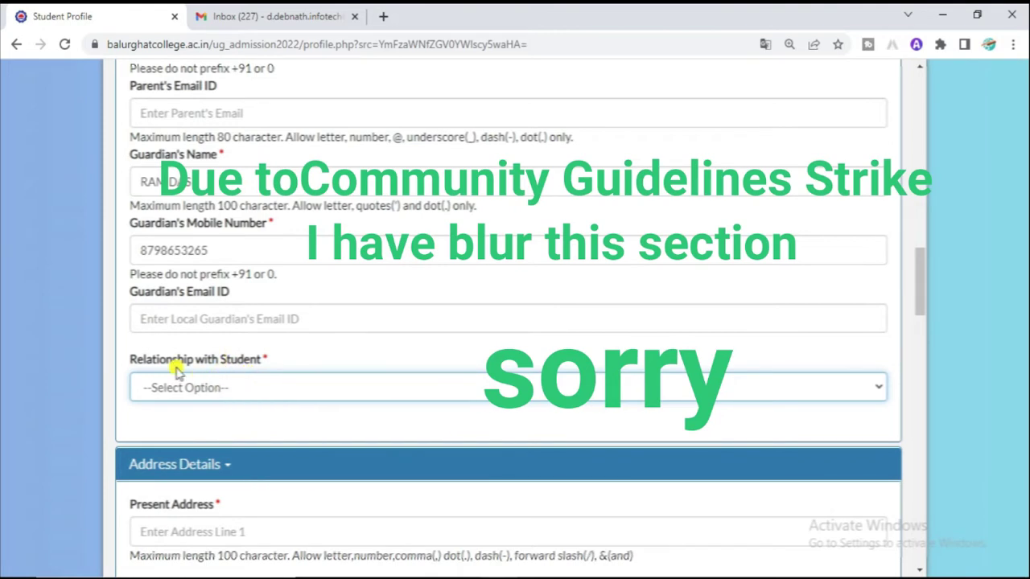
click(232, 389)
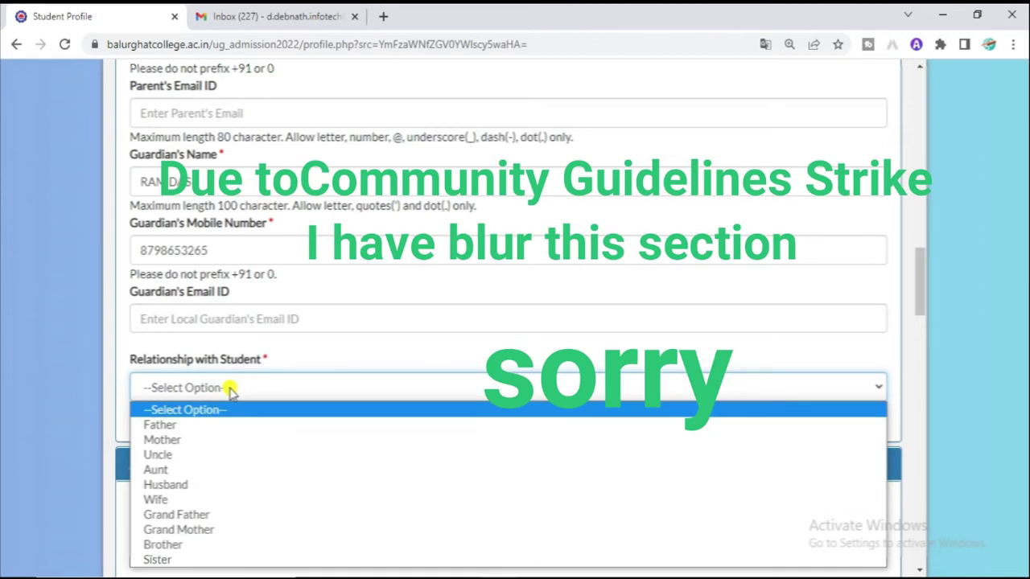
click(186, 430)
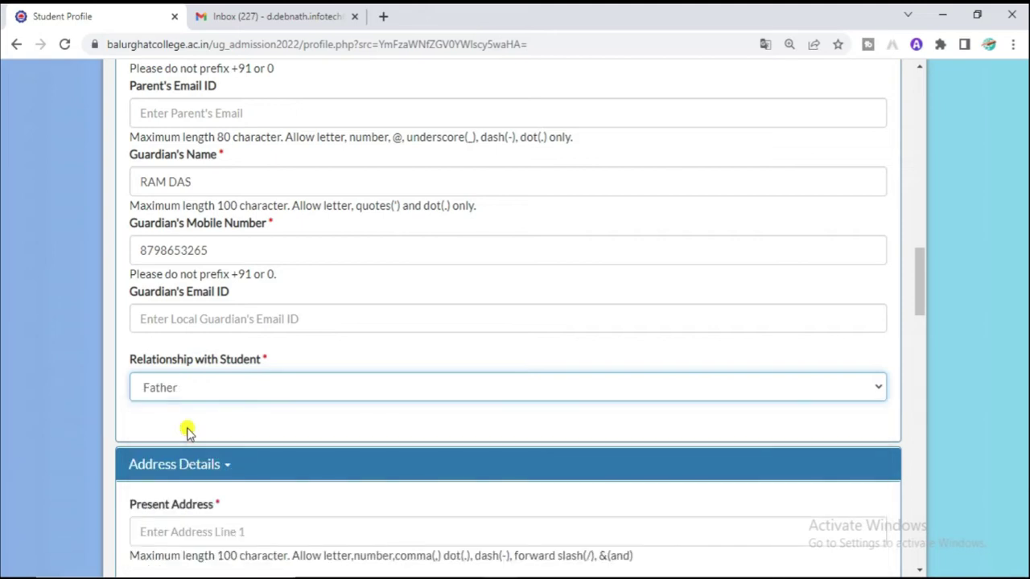
drag(914, 297, 926, 330)
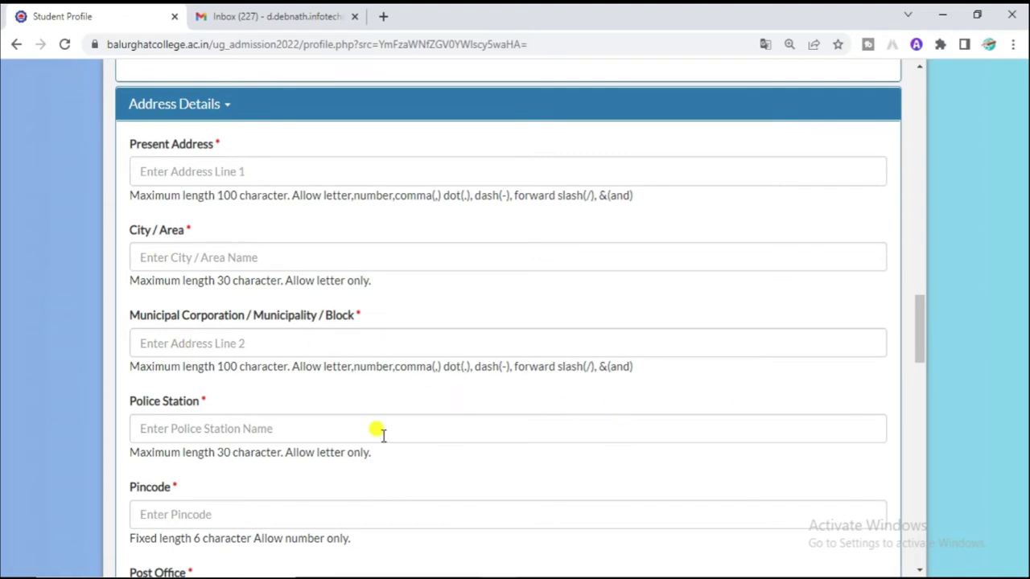
Fill in the present address fields
drag(923, 330, 922, 365)
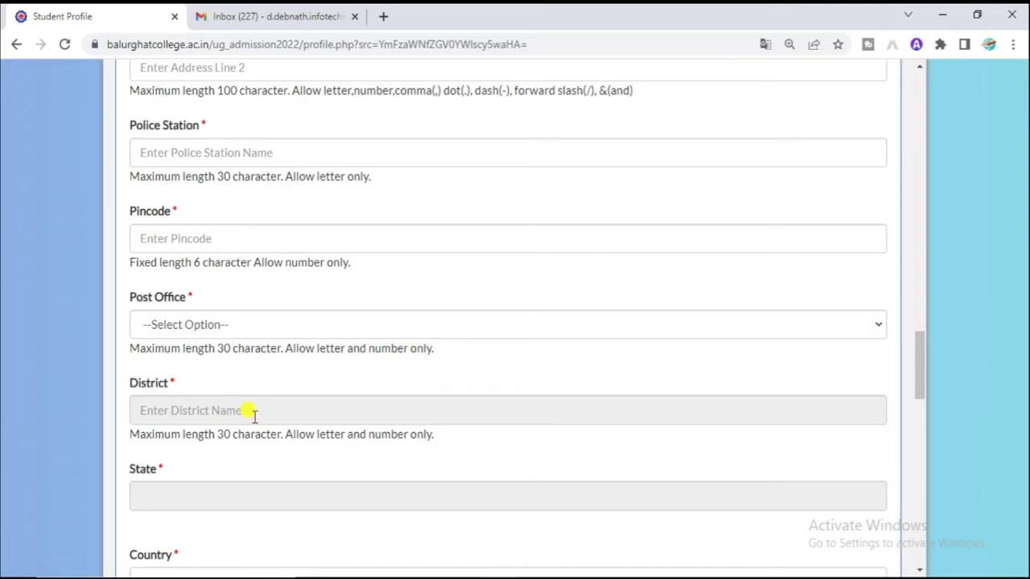
drag(920, 349, 906, 314)
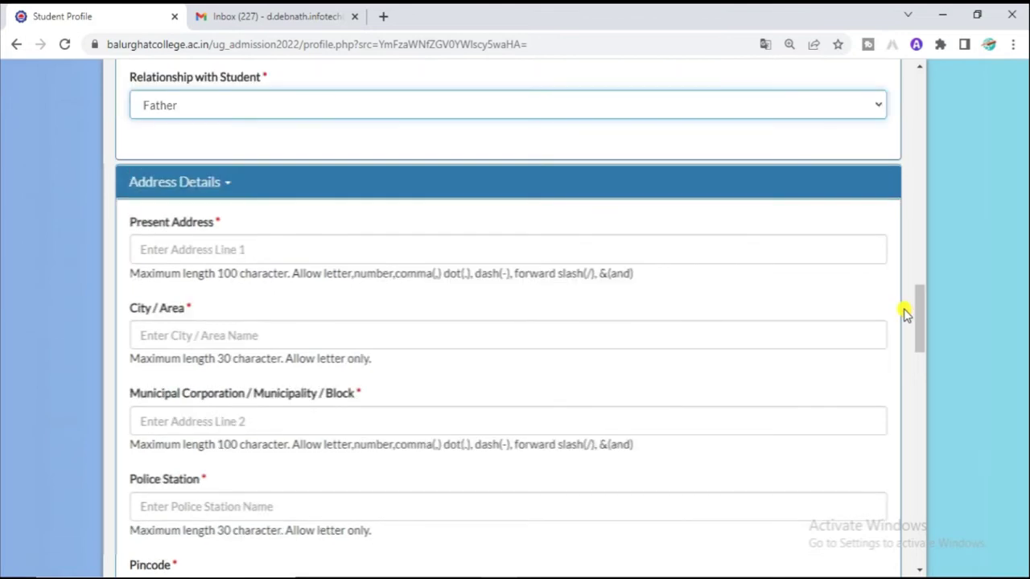
click(202, 246)
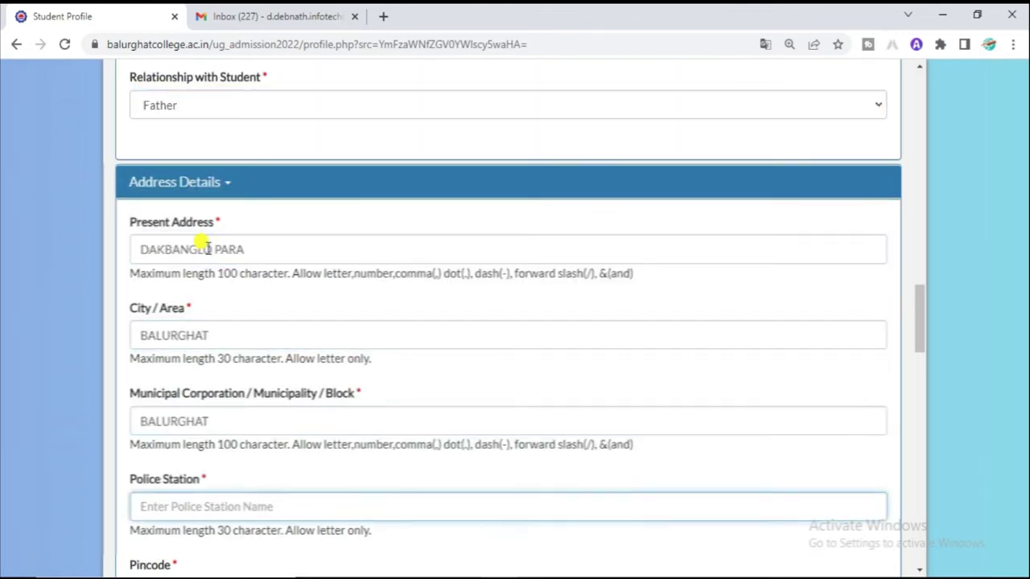
click(271, 407)
key(Up)
scroll(253, 377, down, 1)
drag(919, 359, 932, 334)
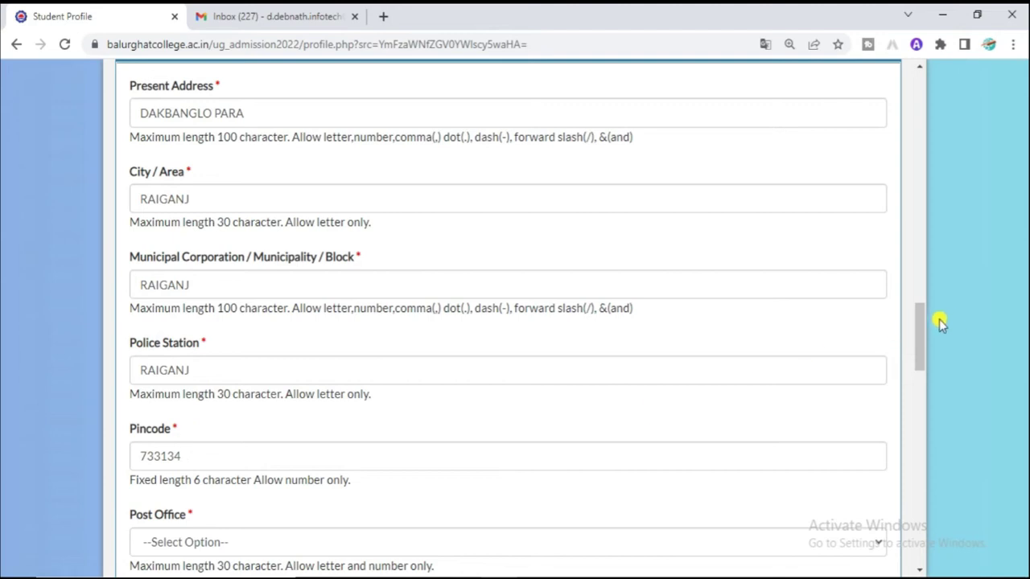
drag(924, 325, 923, 361)
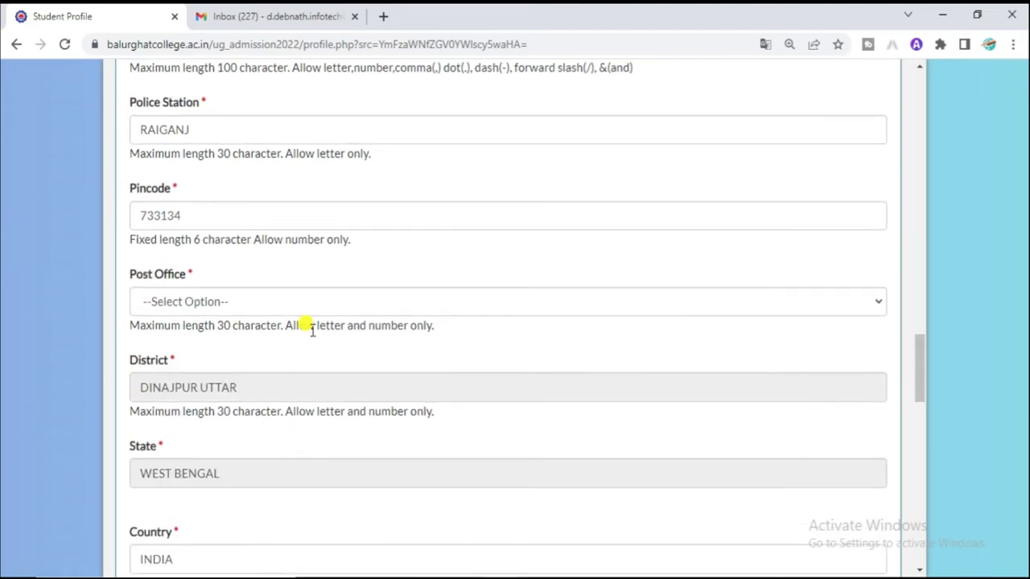
Choose Raiganj Town SO as post office and make the permanent address same as present
click(299, 304)
scroll(247, 277, down, 2)
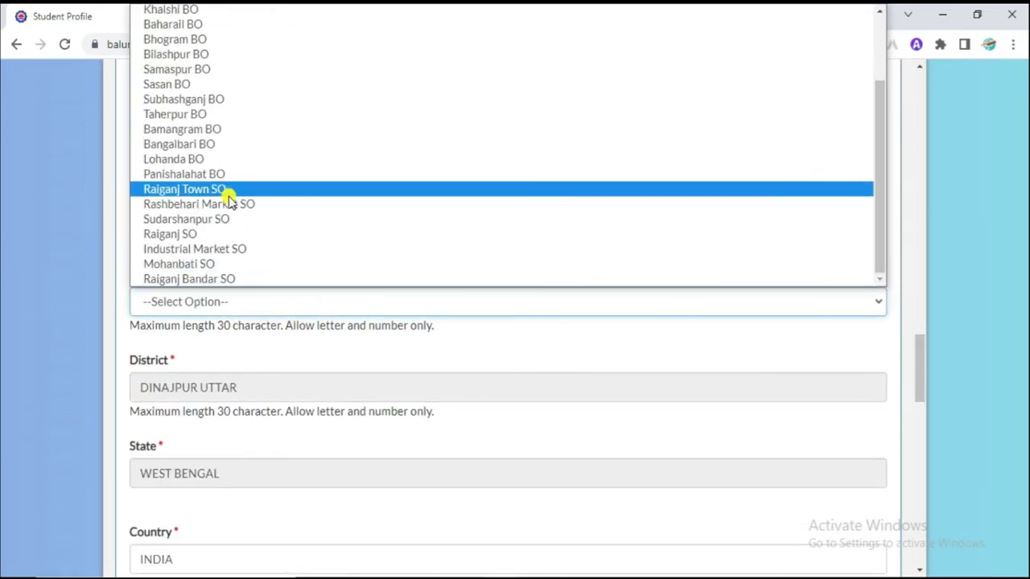
click(233, 191)
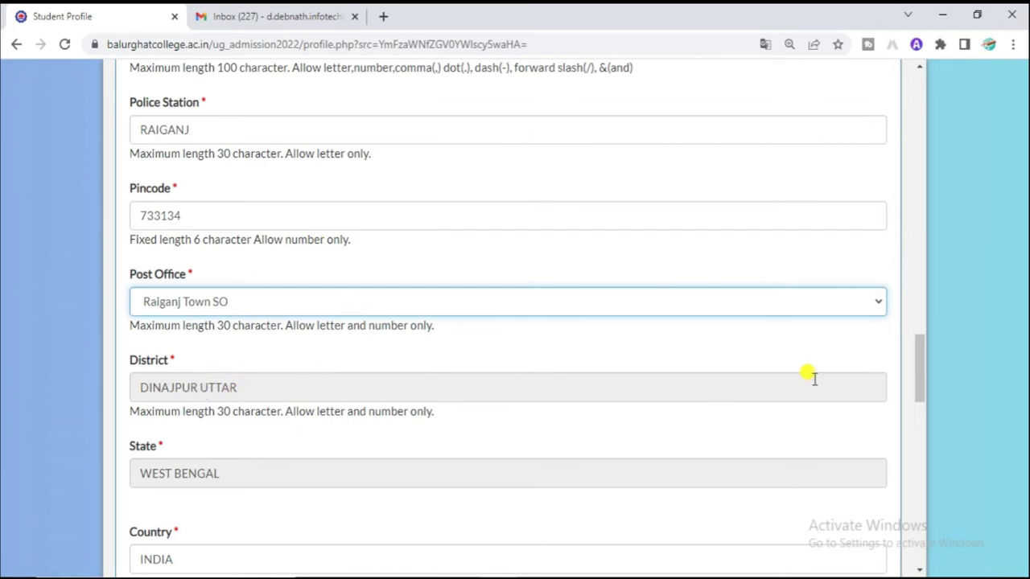
drag(919, 356, 926, 384)
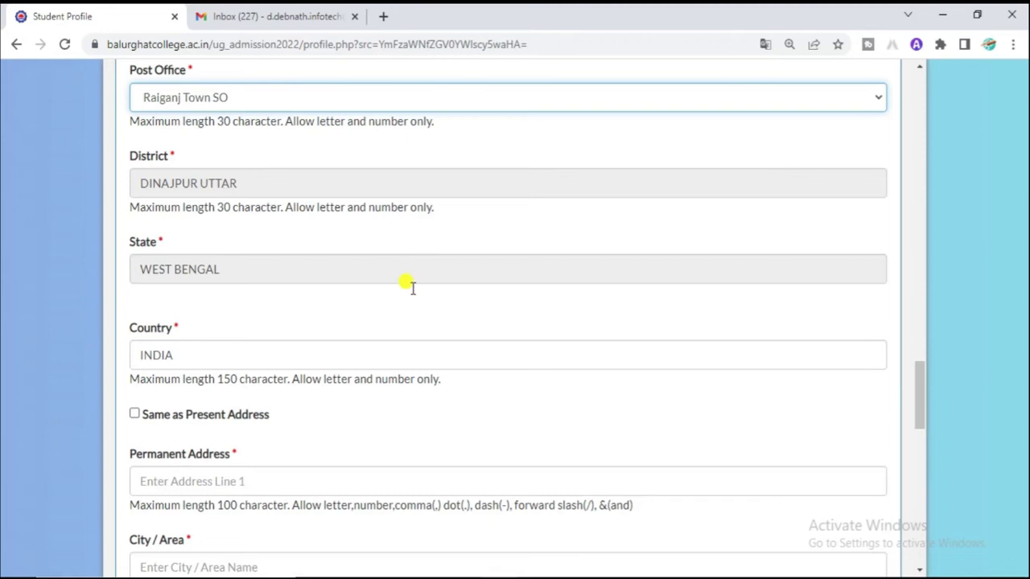
drag(920, 379, 921, 396)
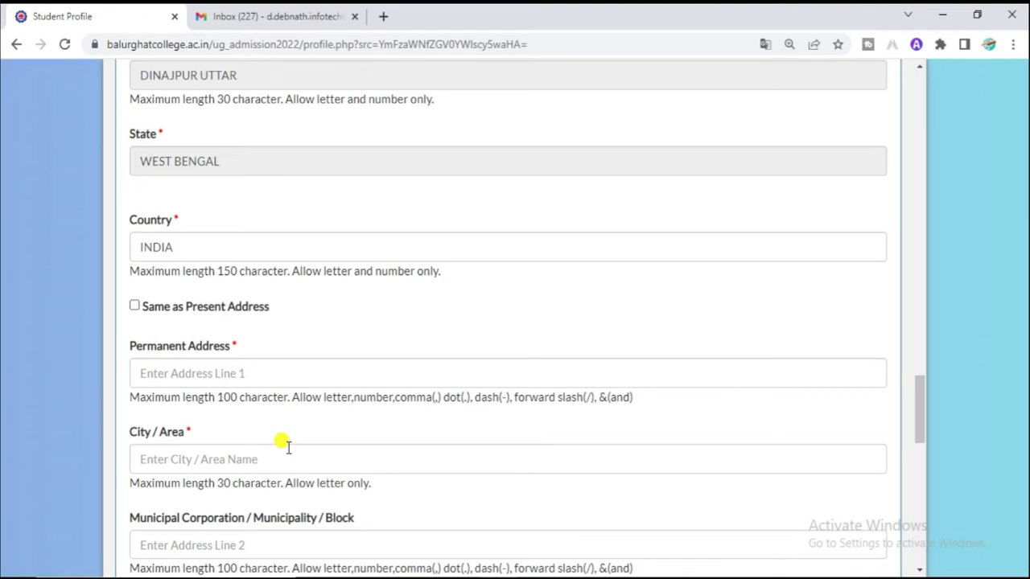
click(136, 305)
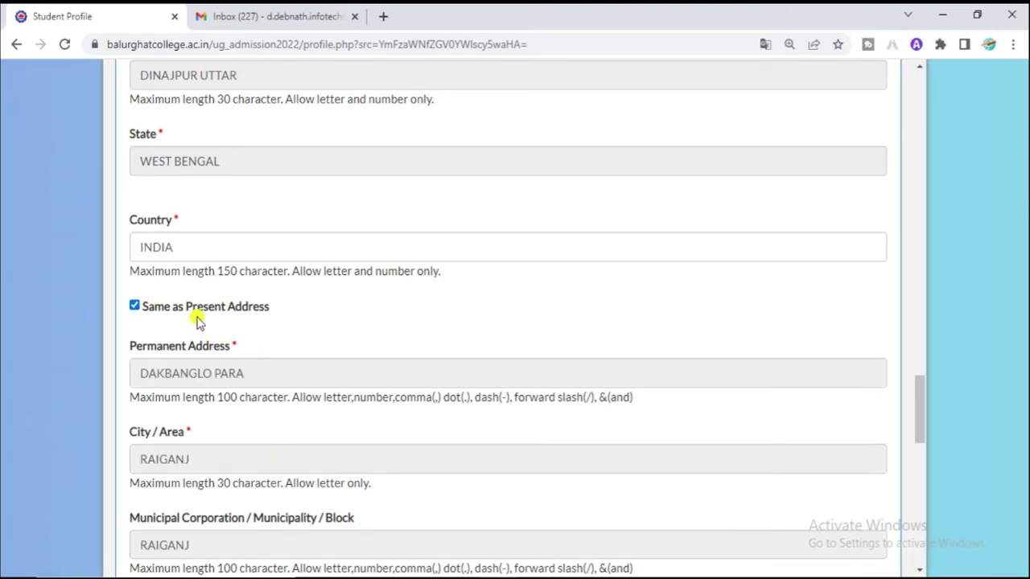
drag(916, 402, 974, 515)
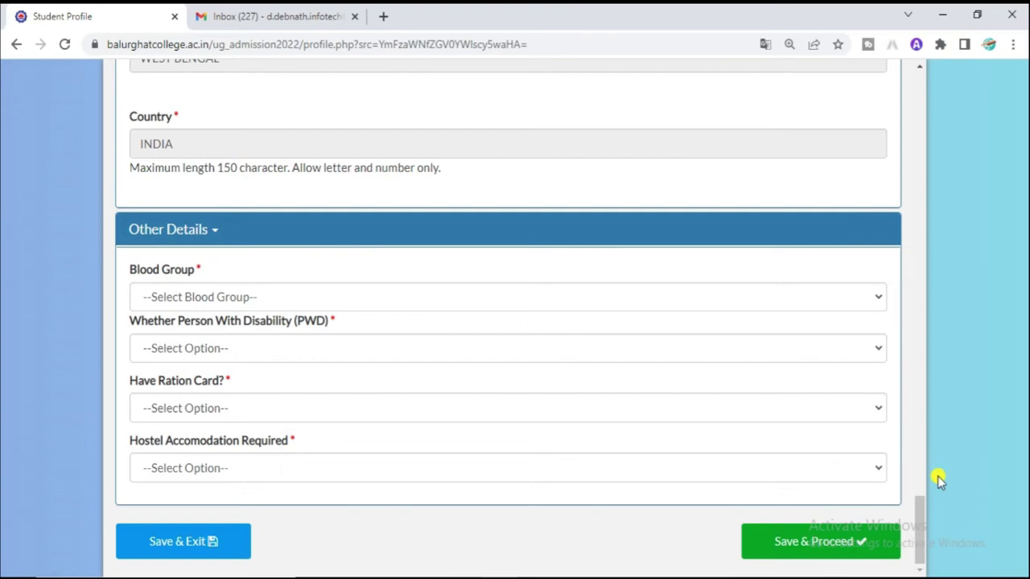
Set blood group O+, disability NO and ration card NO
click(236, 298)
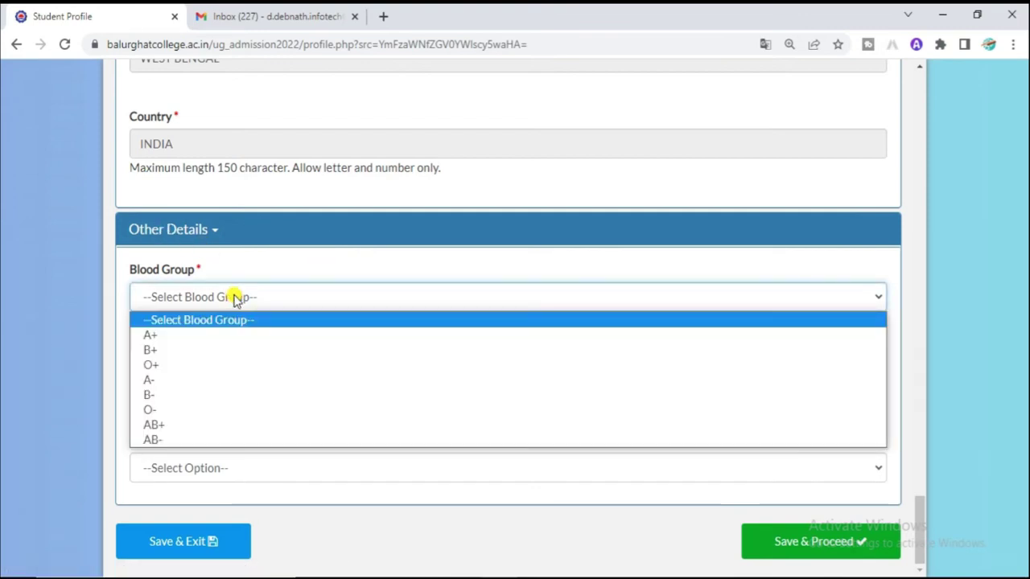
click(189, 364)
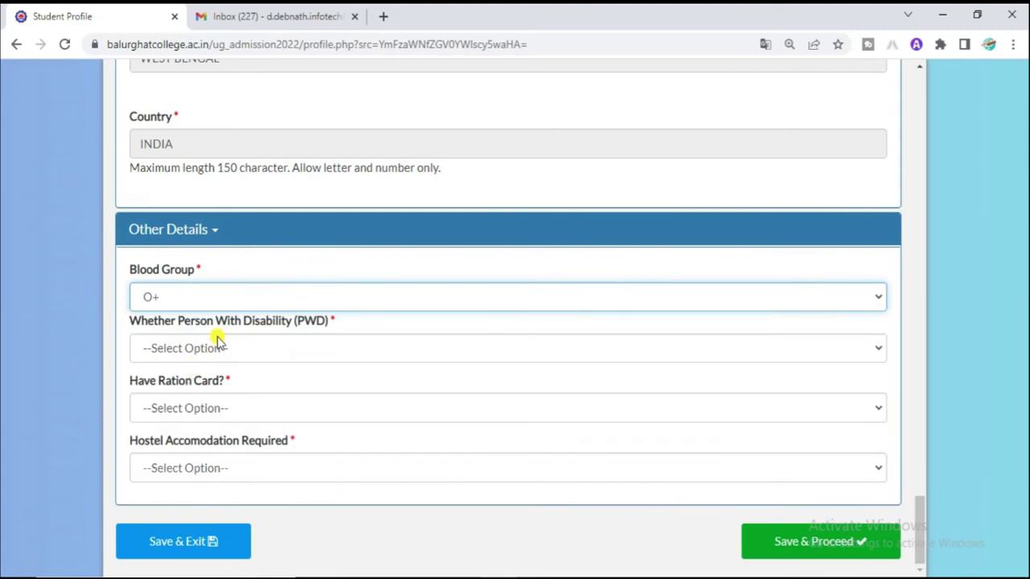
click(261, 357)
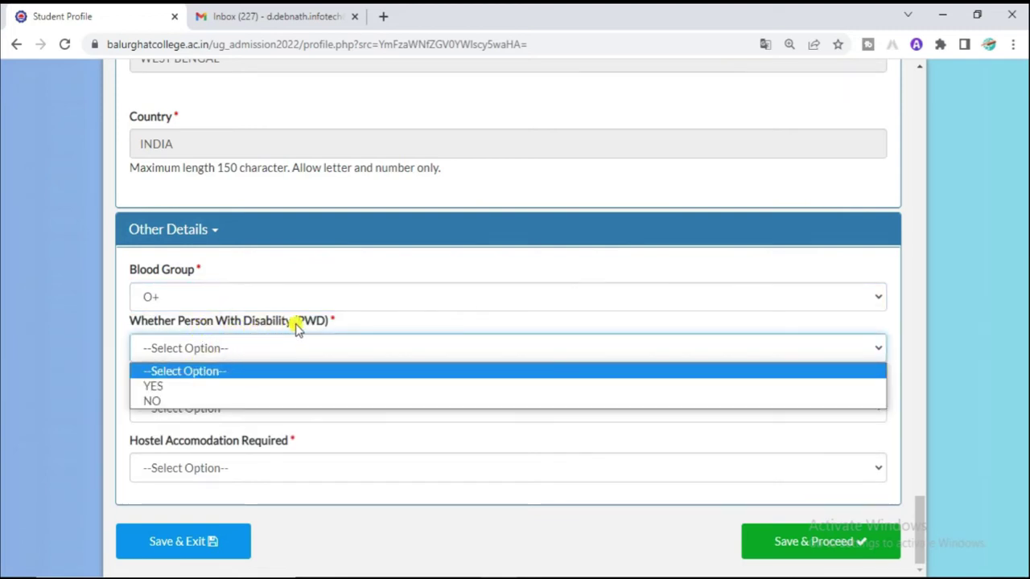
click(193, 401)
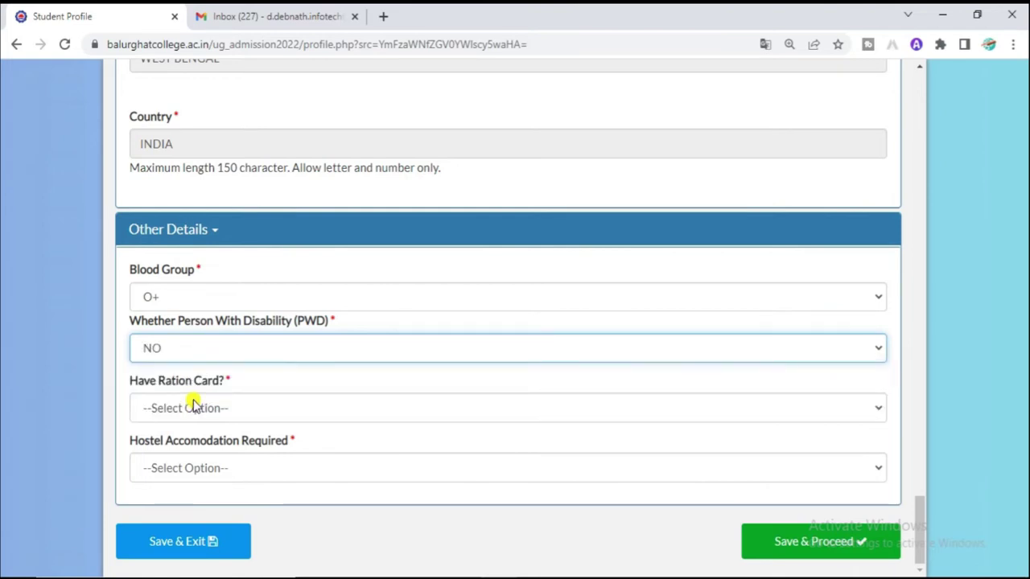
click(193, 403)
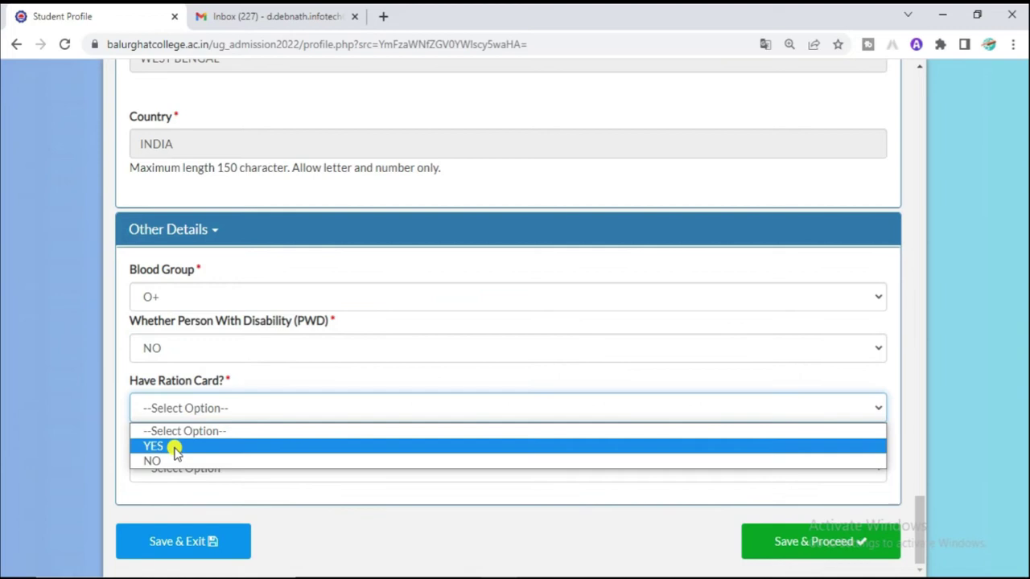
click(174, 447)
click(193, 410)
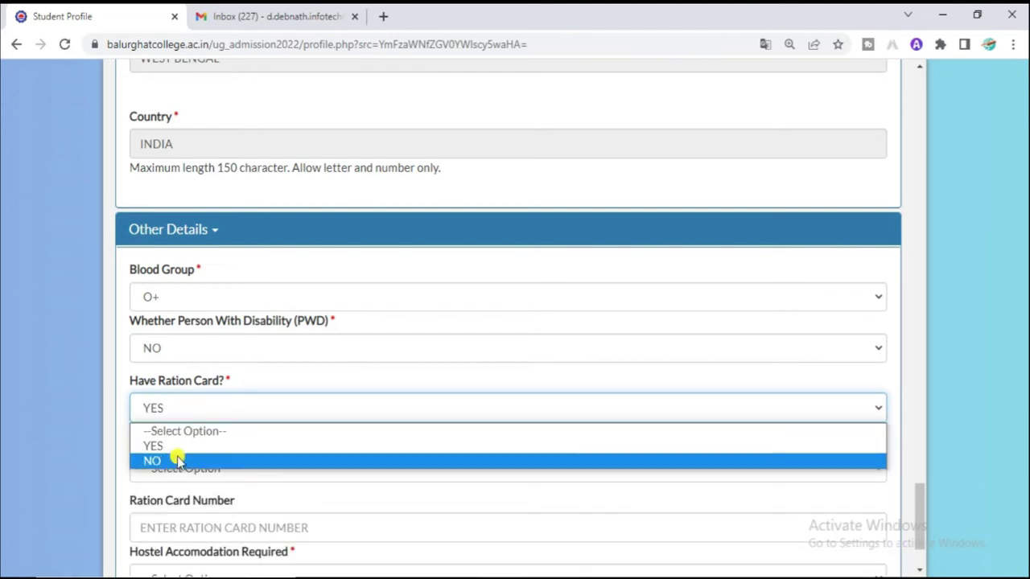
click(172, 460)
Answer NO for hostel accommodation and save the profile
click(193, 467)
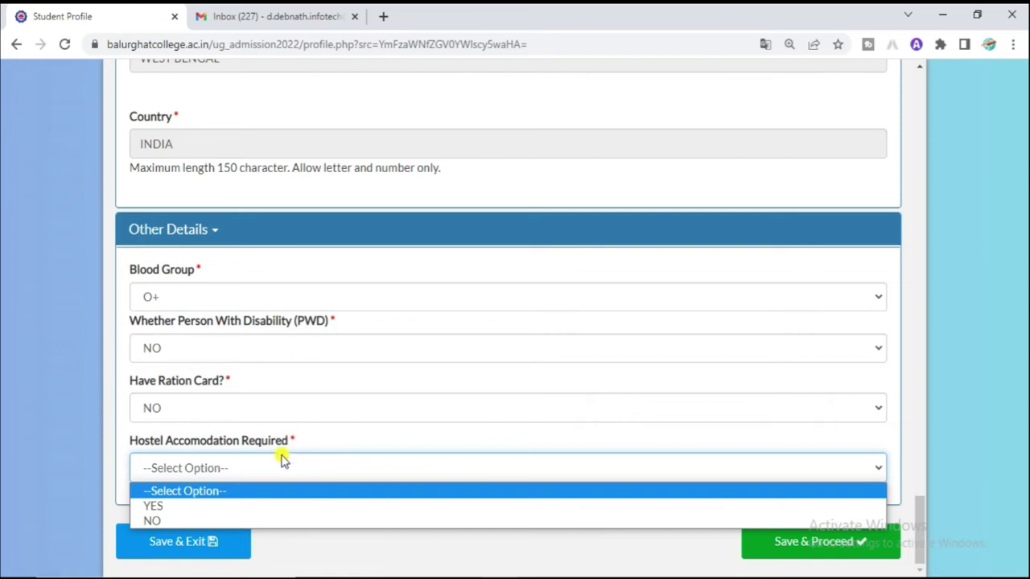
click(159, 520)
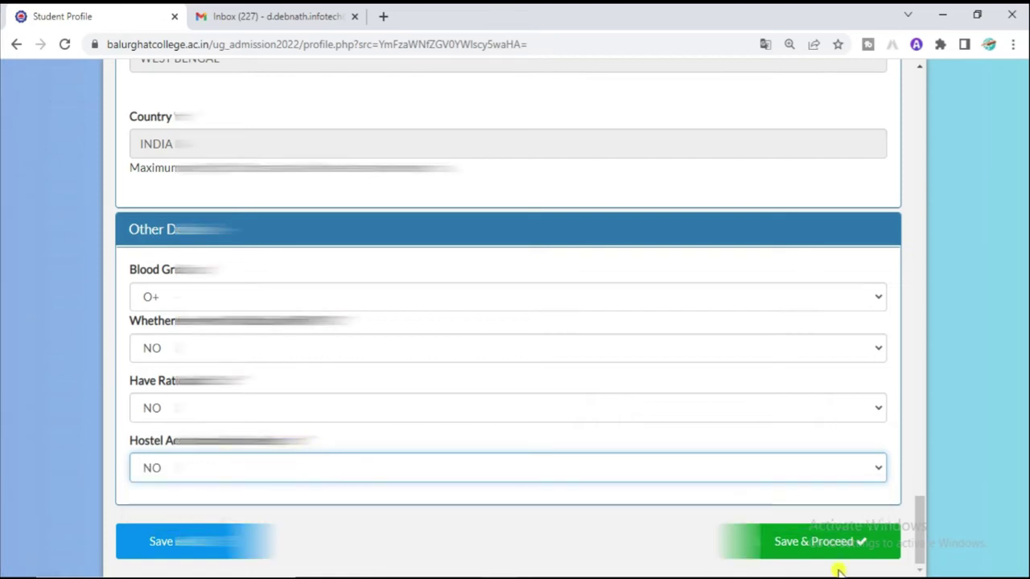
click(798, 548)
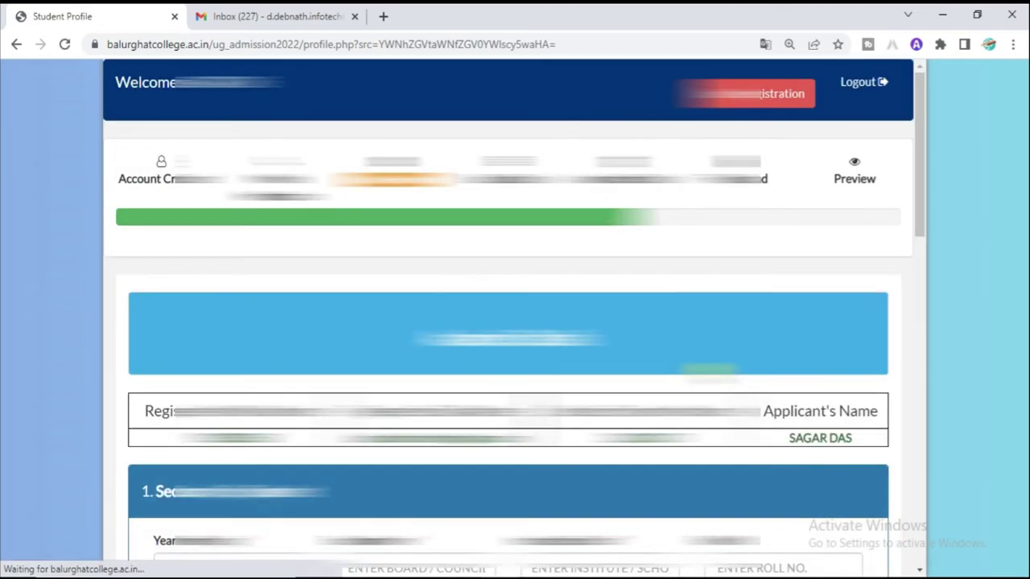
Set the Secondary year of passing to 2022 and board to WBCHSE, then view the marksheet photo
drag(922, 191, 968, 201)
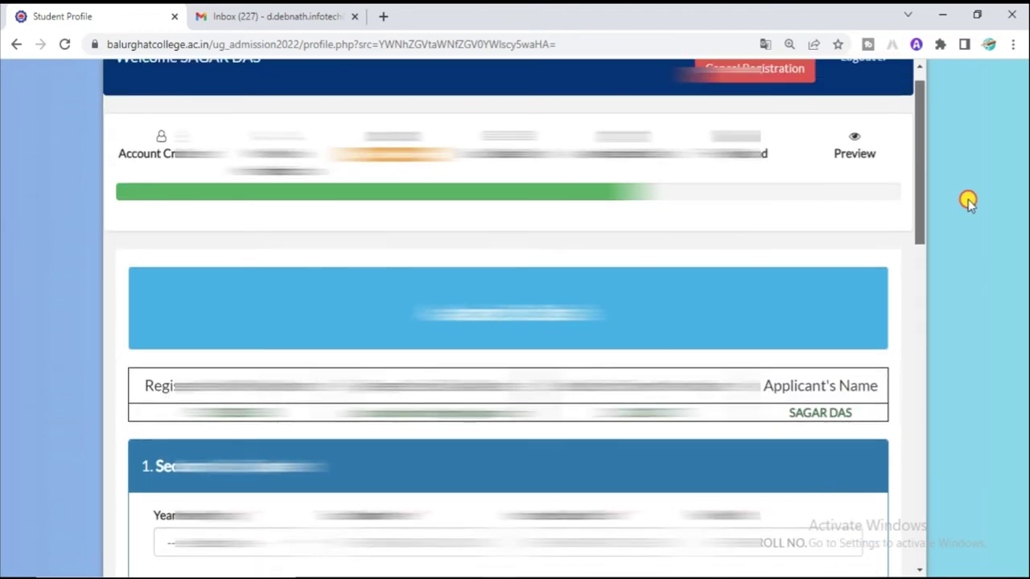
drag(968, 201, 995, 292)
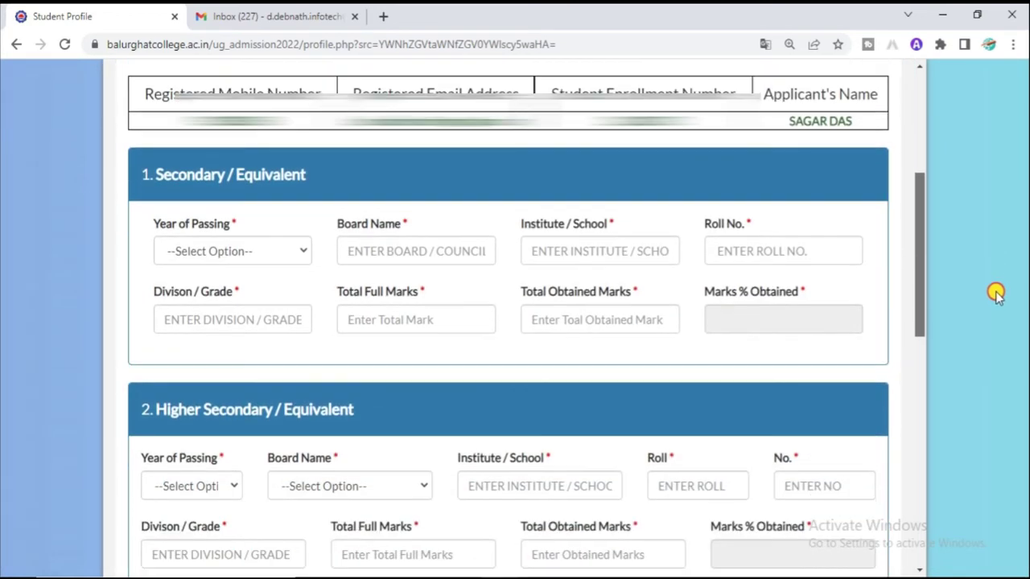
click(200, 251)
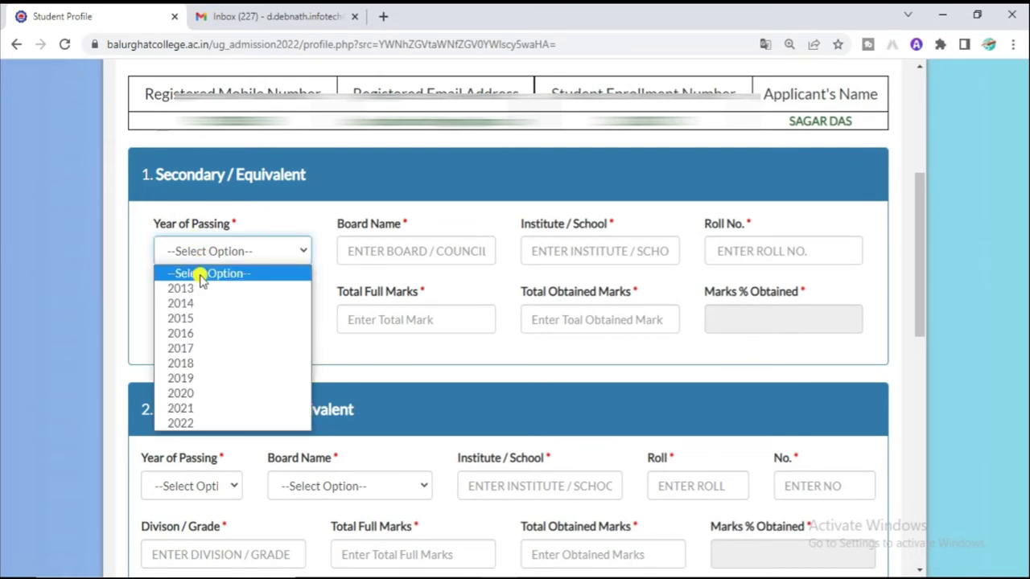
click(199, 422)
click(385, 256)
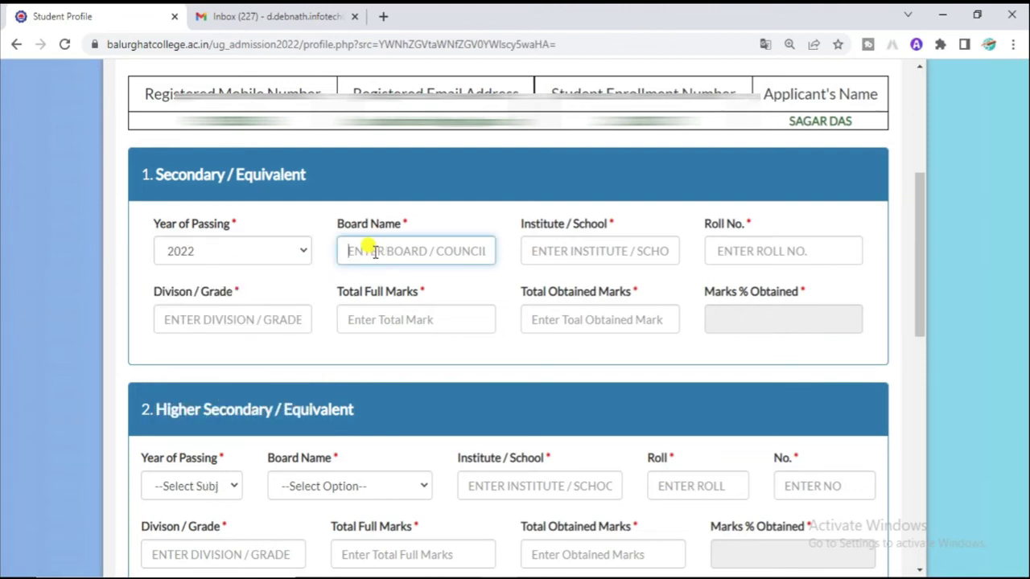
text(WBCHSE)
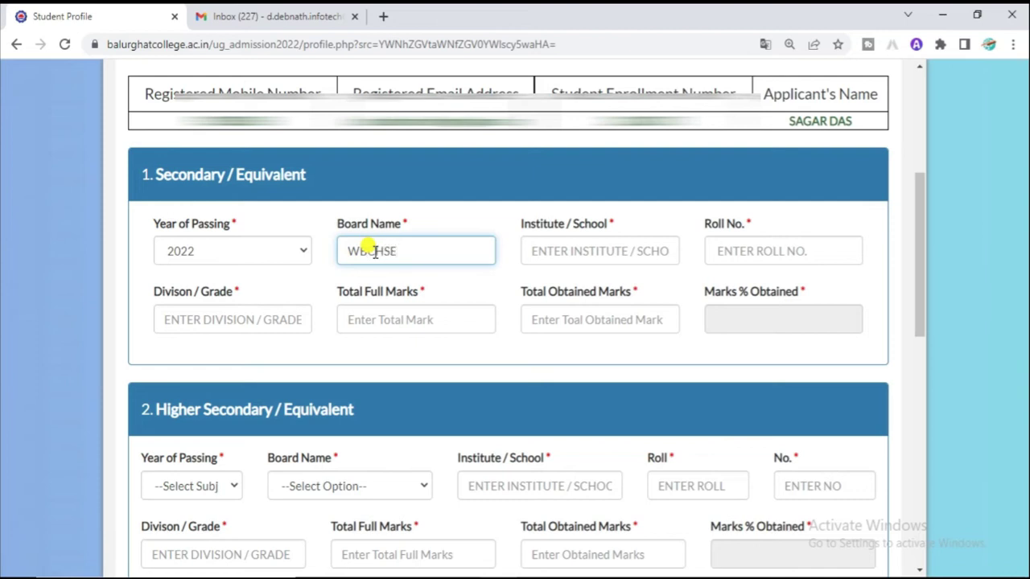
key(Tab)
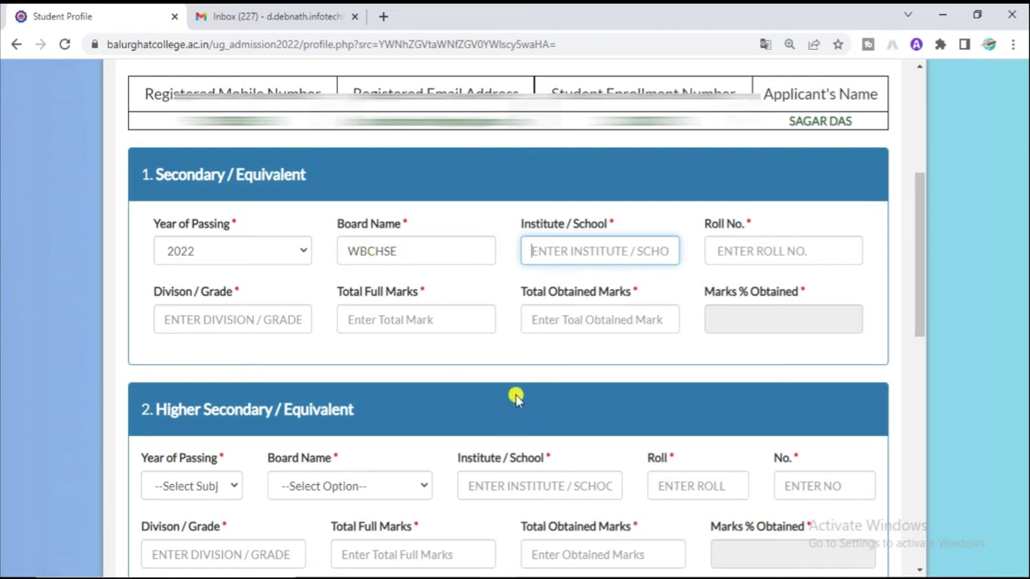
click(555, 576)
scroll(555, 318, up, 5)
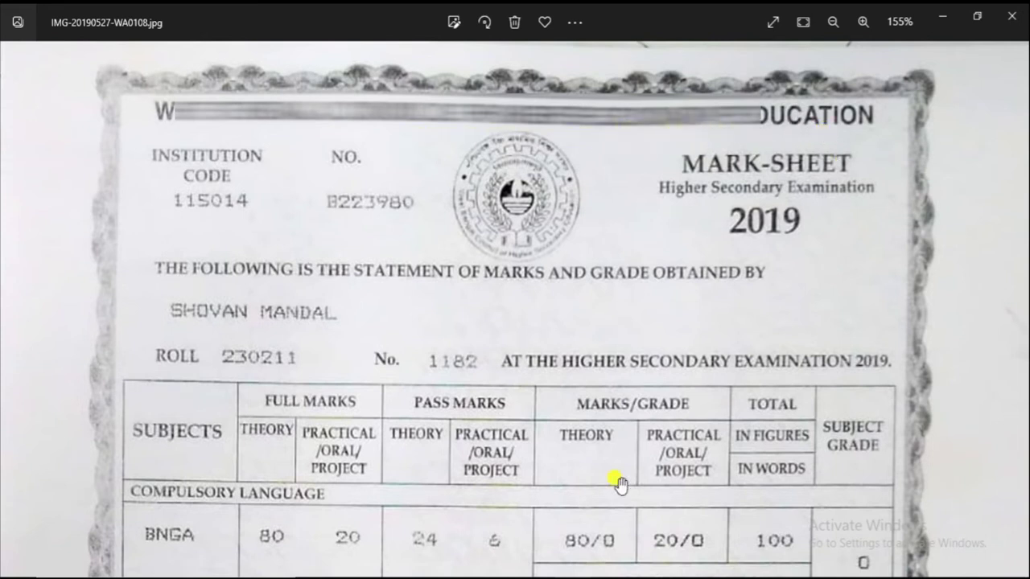
Return to the admission form and reselect 2022 as the Secondary year of passing
key(alt+Tab)
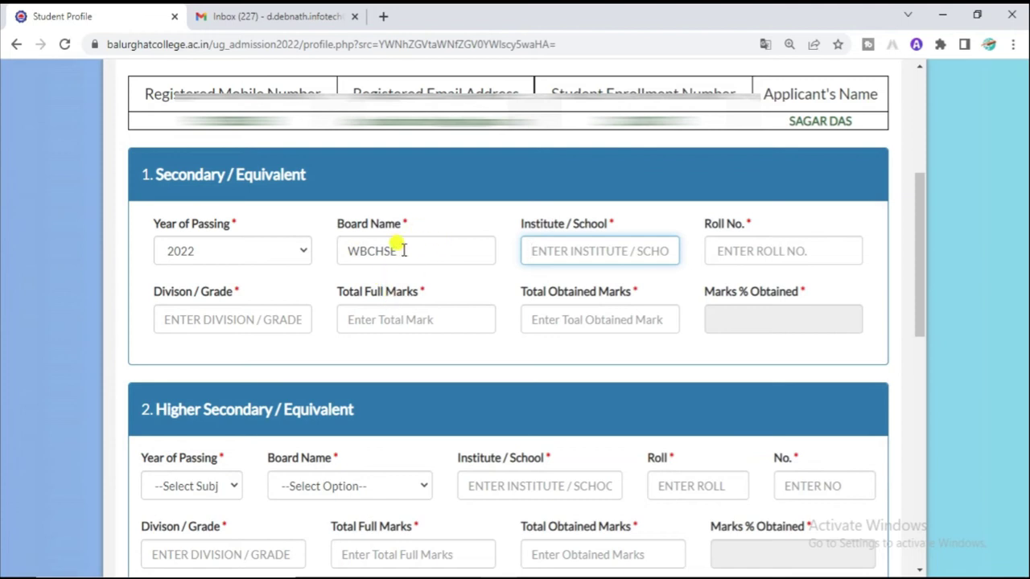
click(218, 249)
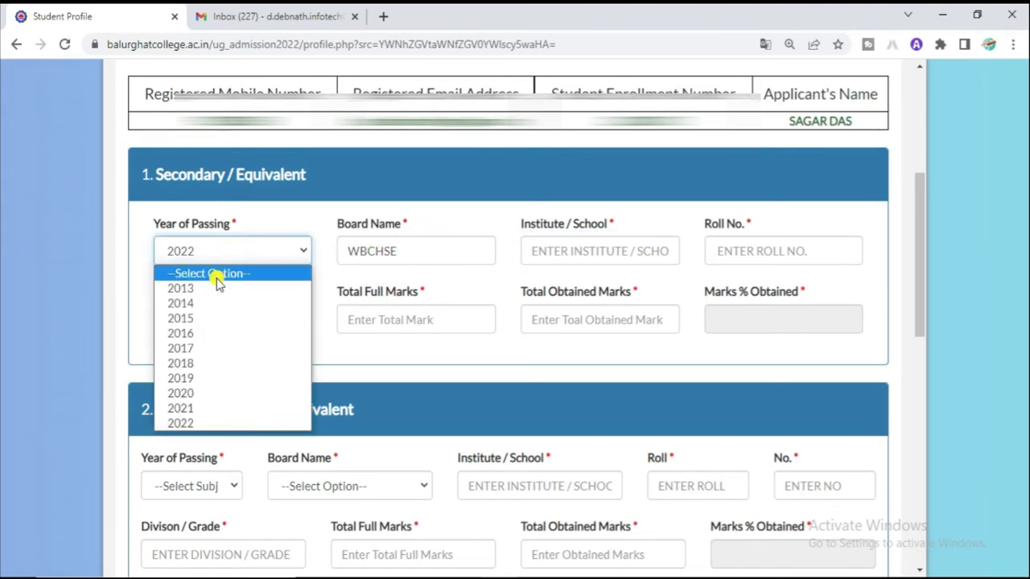
click(195, 424)
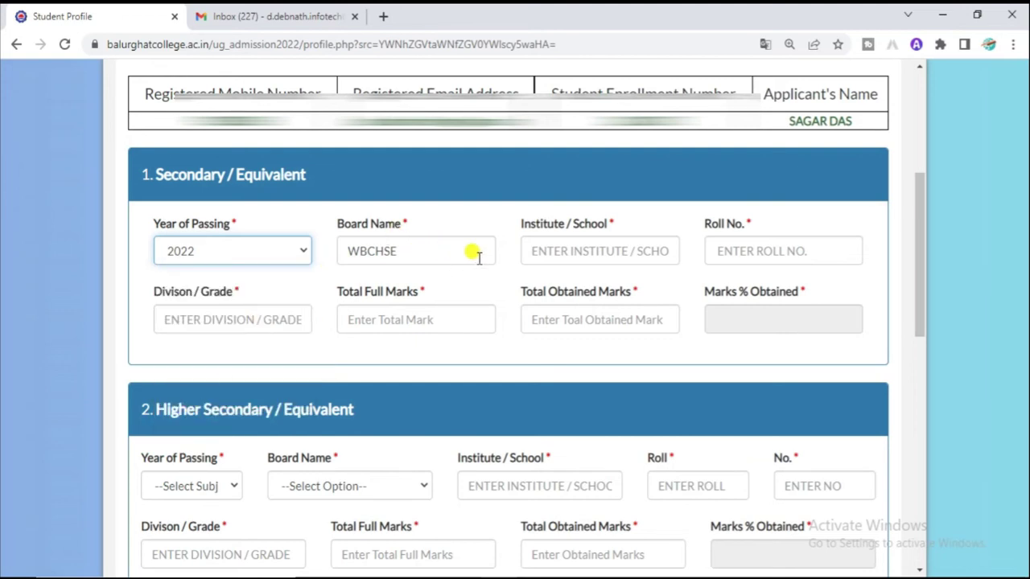
Enter RAIGANJ BOYS HIGH SCHOOL as the Secondary school name, then move through the remaining Secondary fields
click(547, 251)
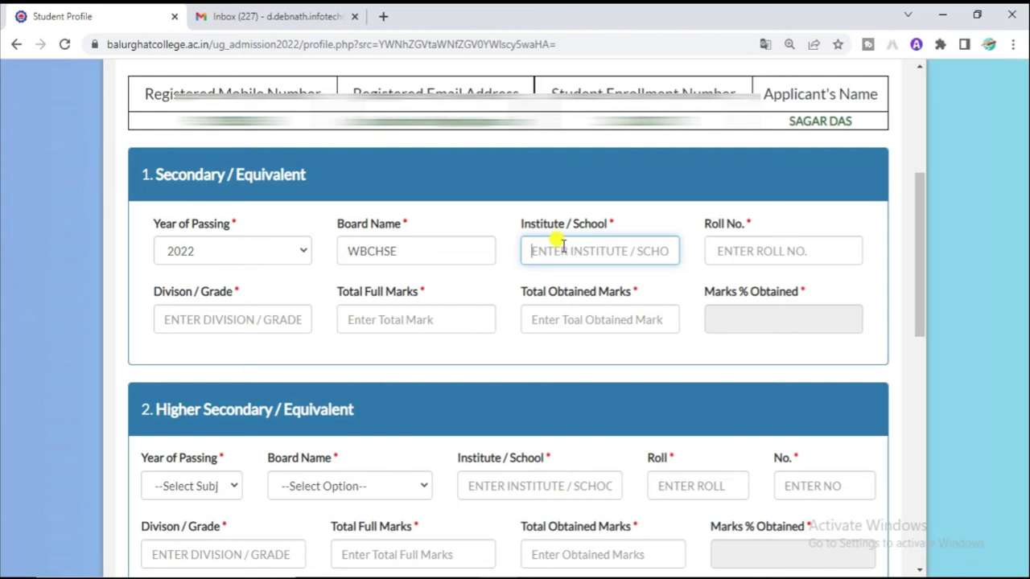
text(RAIGANJ BOYS)
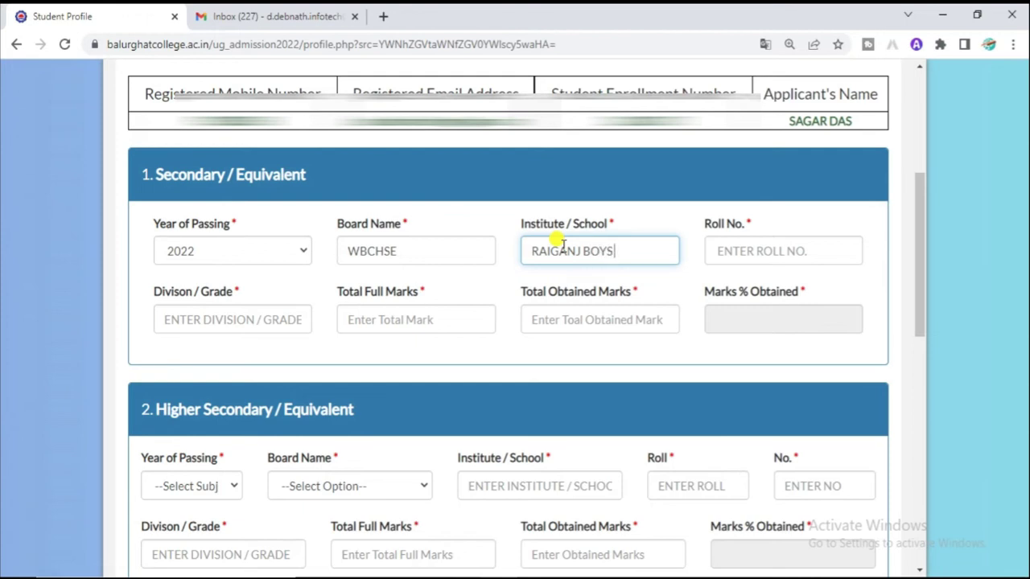
text(HOOL)
click(775, 254)
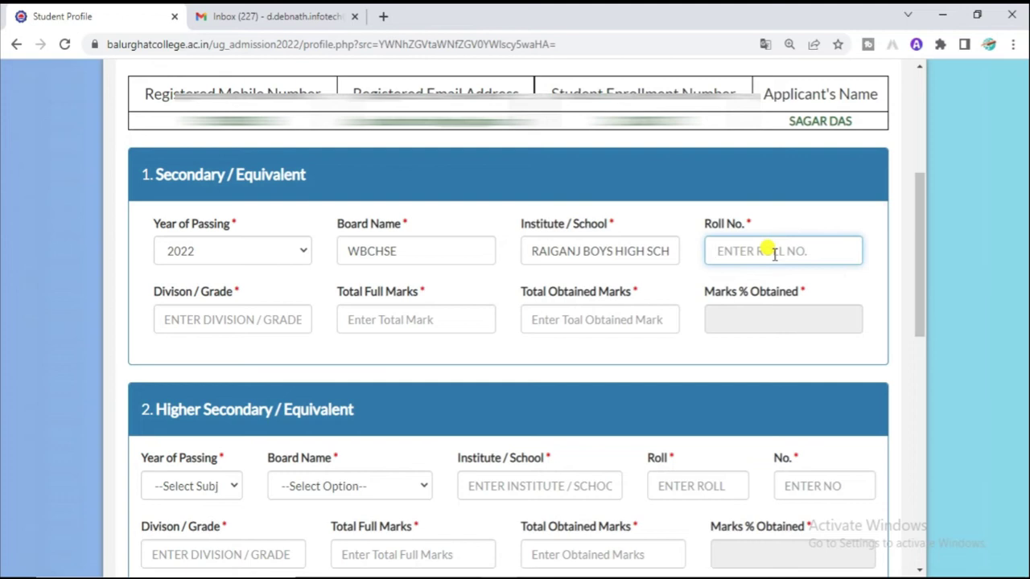
drag(154, 164, 208, 163)
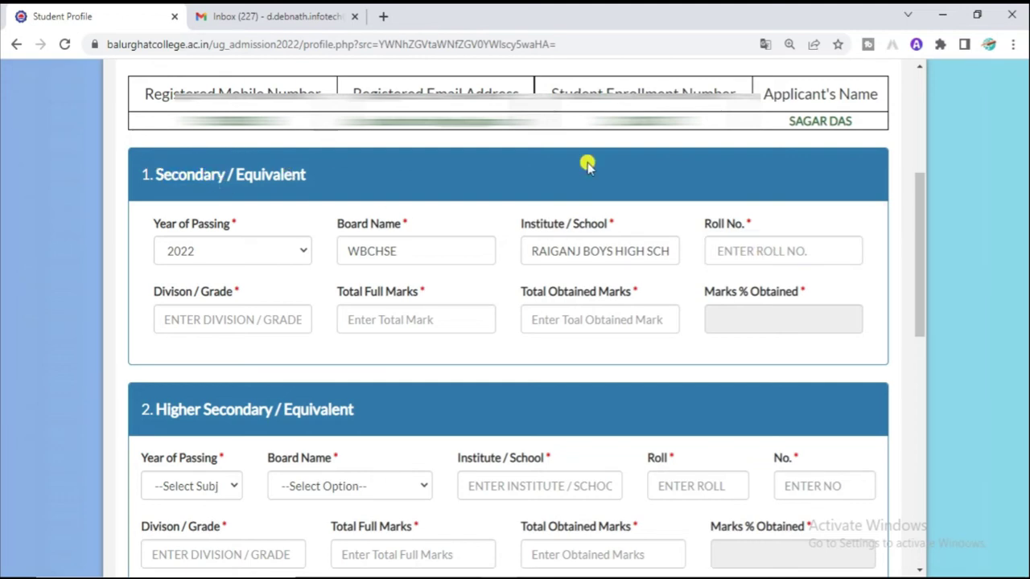
click(729, 247)
click(286, 320)
click(449, 319)
click(563, 322)
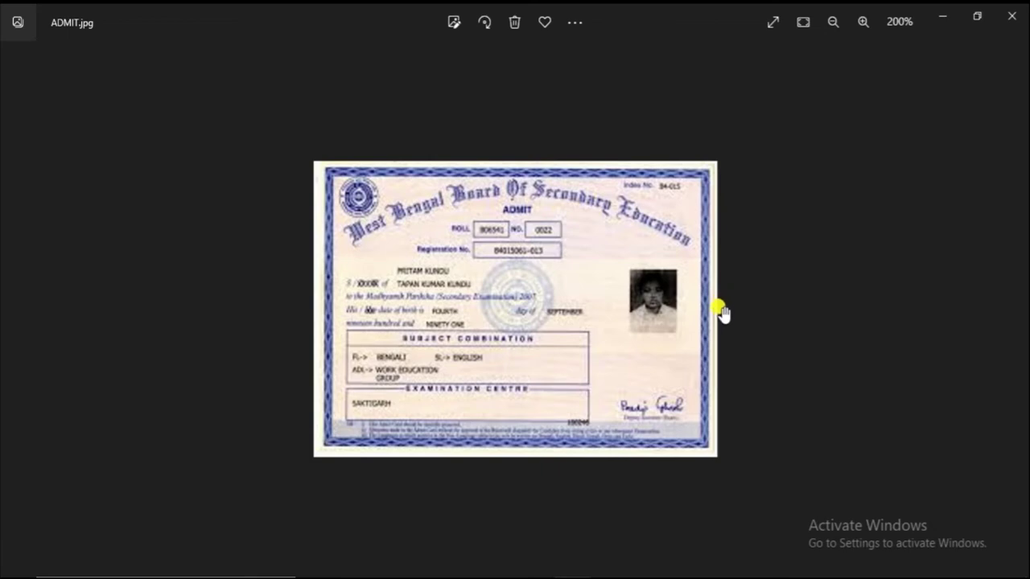
Come back from the admit card to the form and focus the Secondary Roll No. field
key(alt+Tab)
click(781, 249)
Enter the Secondary roll number, checking the admit card for the rest of it
key(alt+Tab)
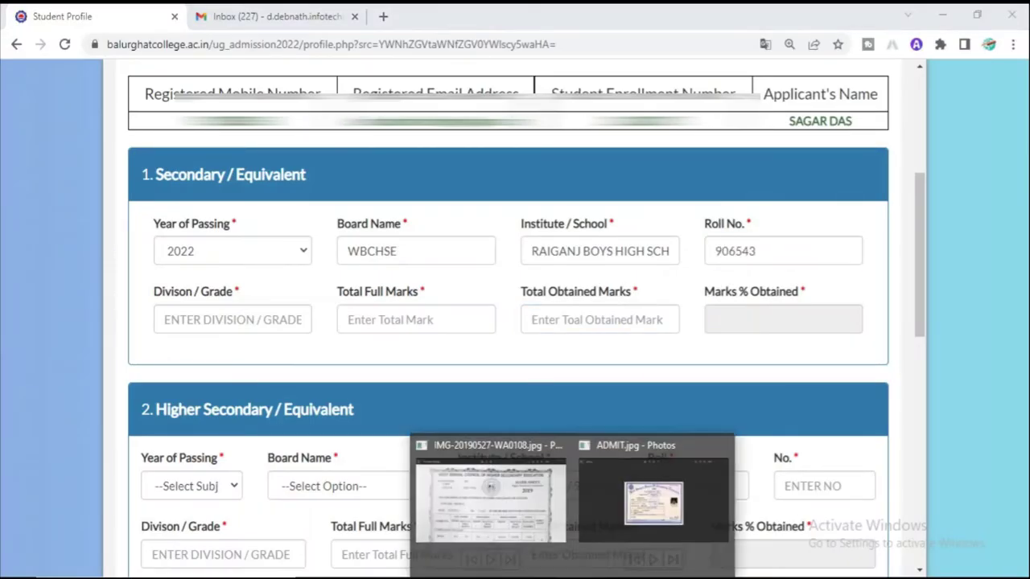
key(alt+Tab)
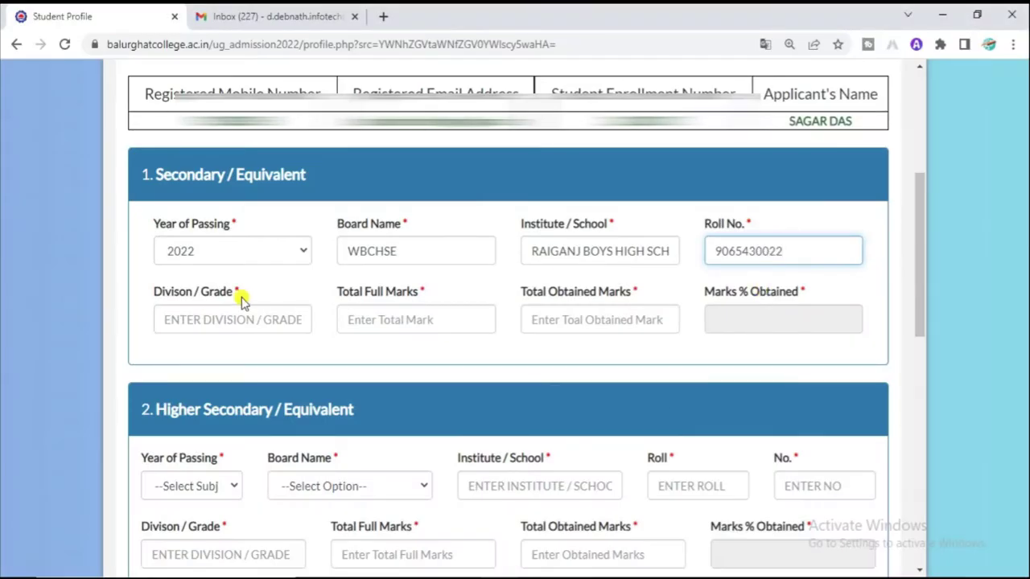
Enter Secondary grade A, 700 total full marks and 545 obtained marks
click(235, 317)
text(A)
key(Tab)
text(700)
click(616, 317)
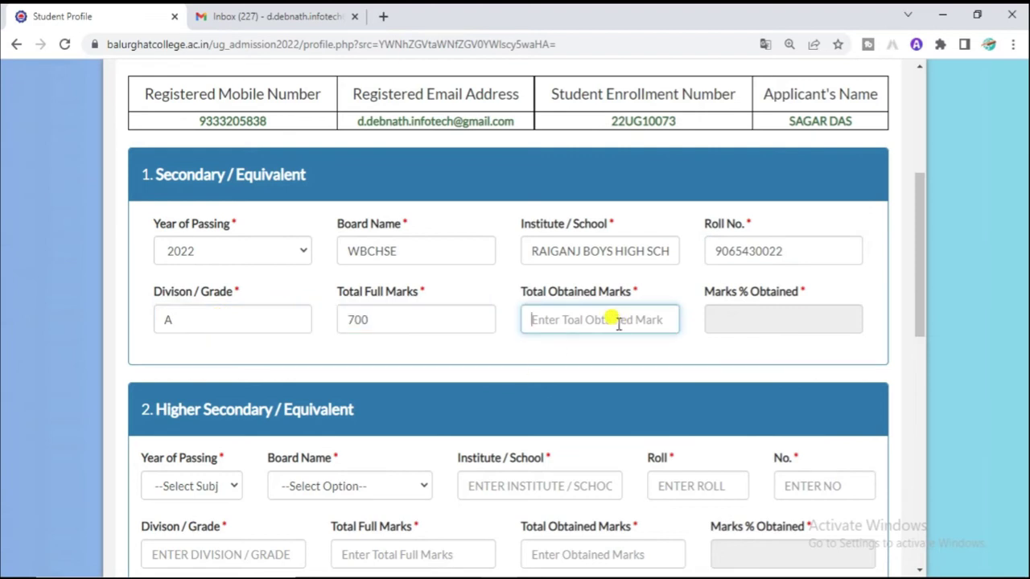
text(545)
drag(920, 253, 921, 281)
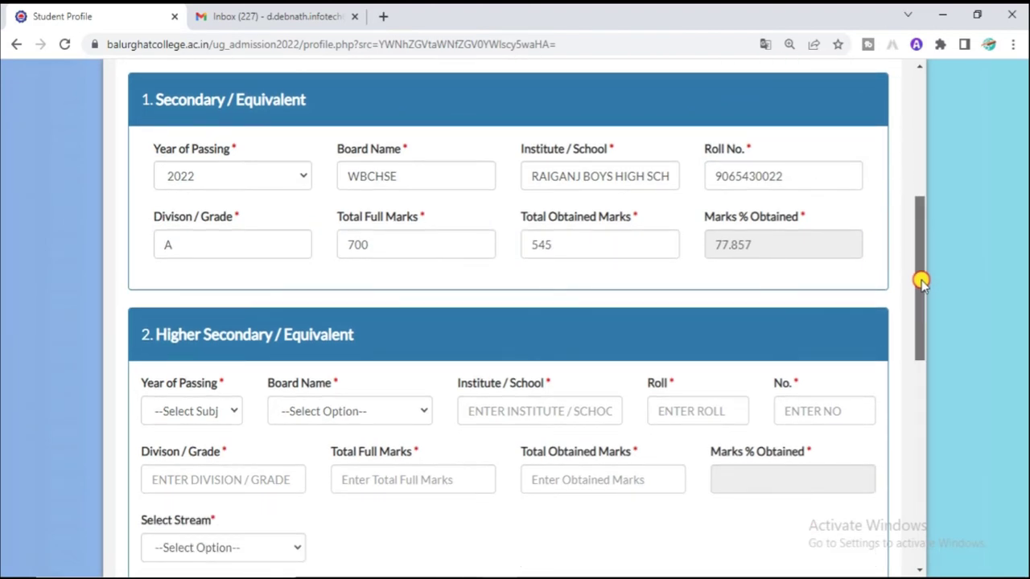
drag(922, 225, 922, 259)
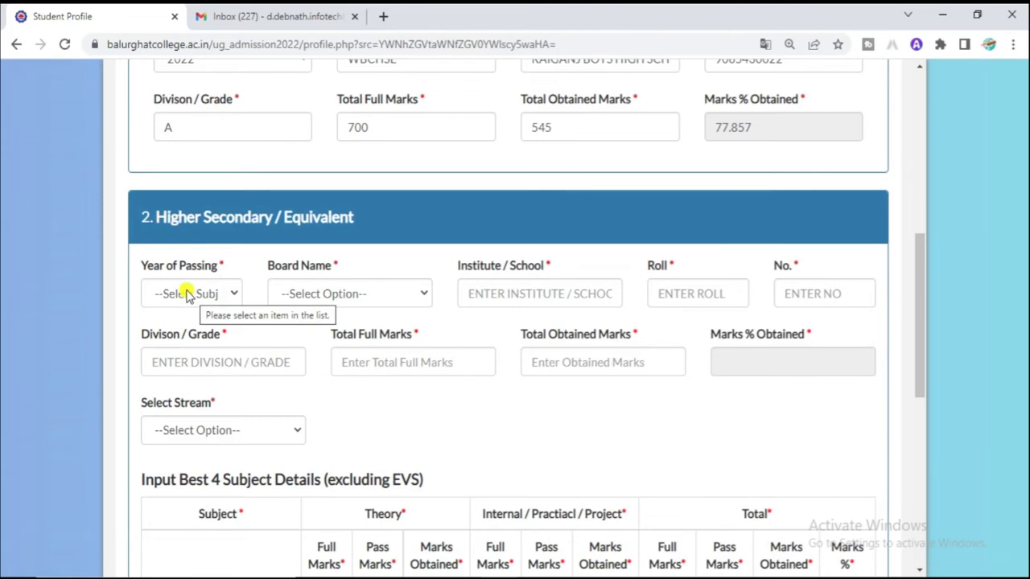
drag(920, 272, 920, 218)
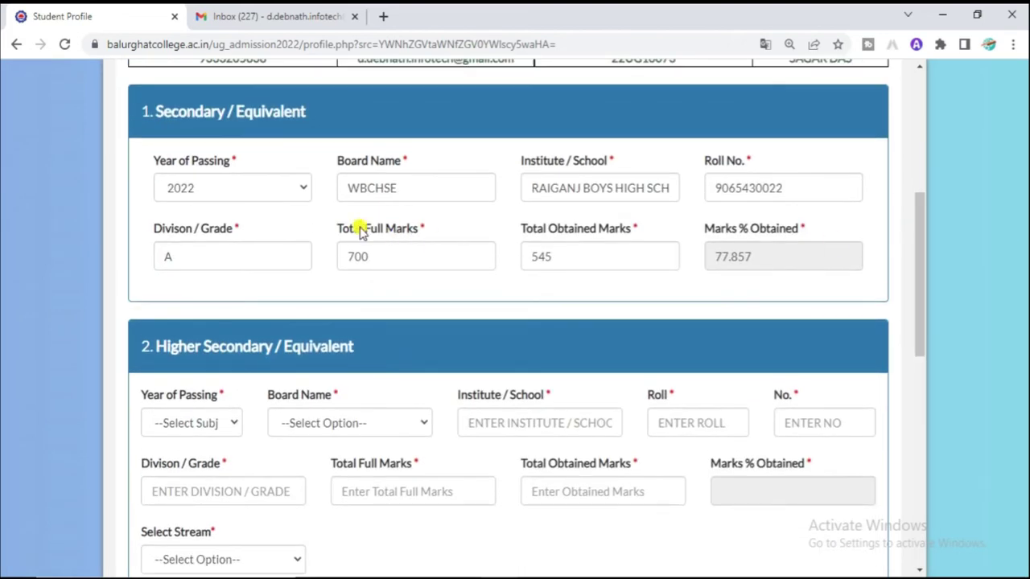
Change the Secondary year of passing to 2020
click(261, 179)
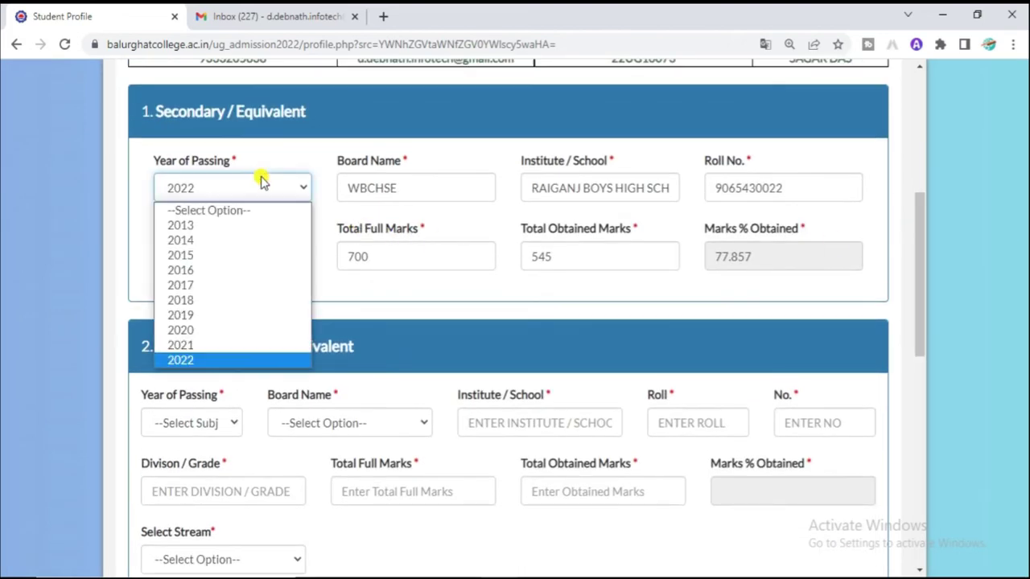
click(195, 329)
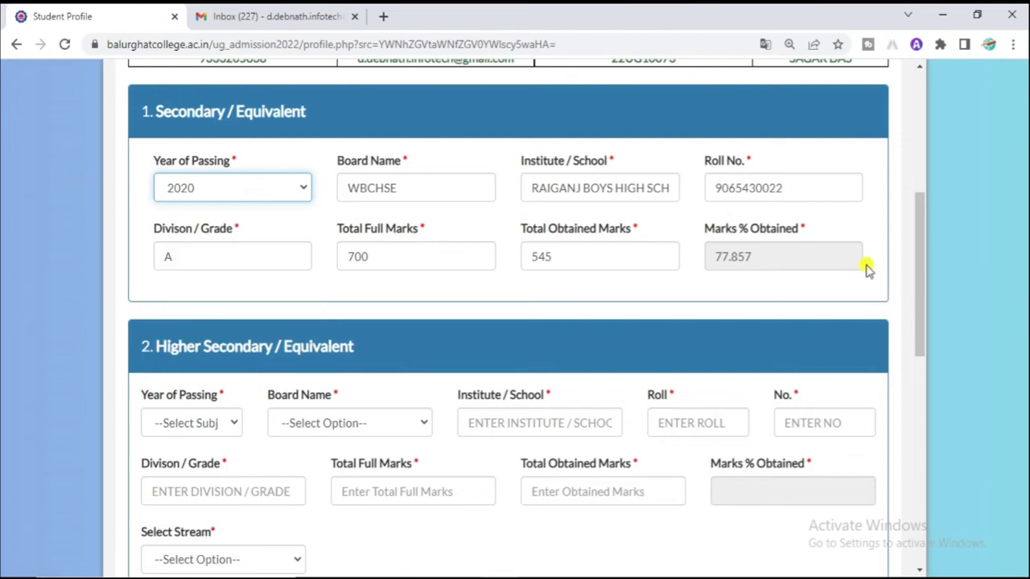
drag(917, 235, 936, 285)
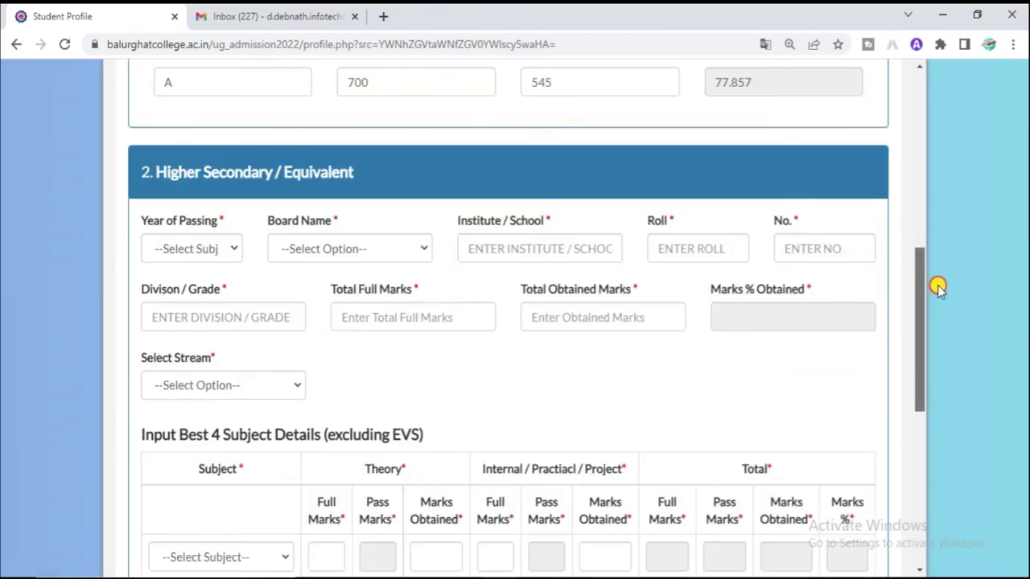
Set Higher Secondary to year 2022 and board West Bengal Council of Higher Secondary Education
click(165, 247)
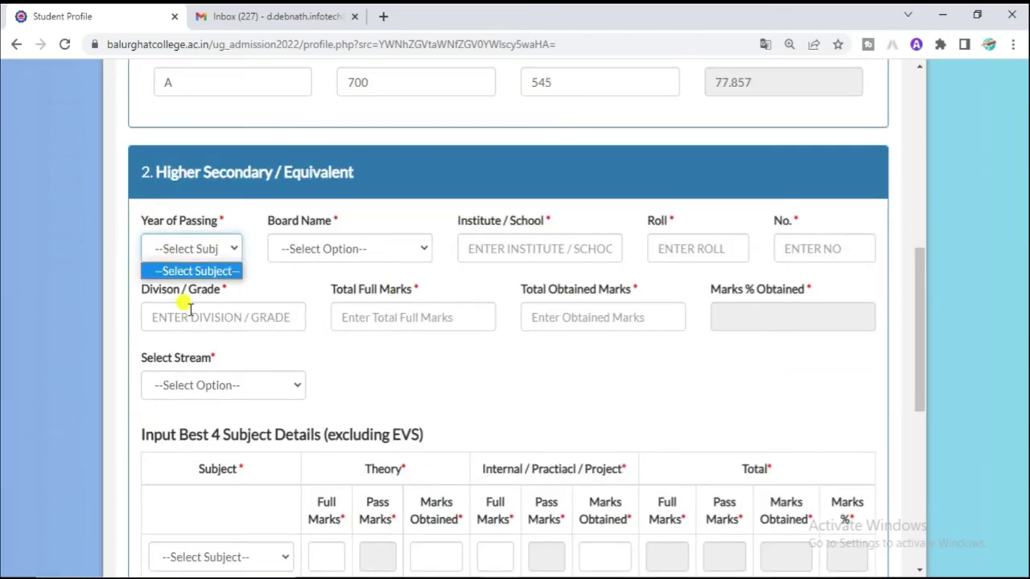
click(192, 250)
click(379, 253)
click(377, 256)
click(161, 249)
click(161, 251)
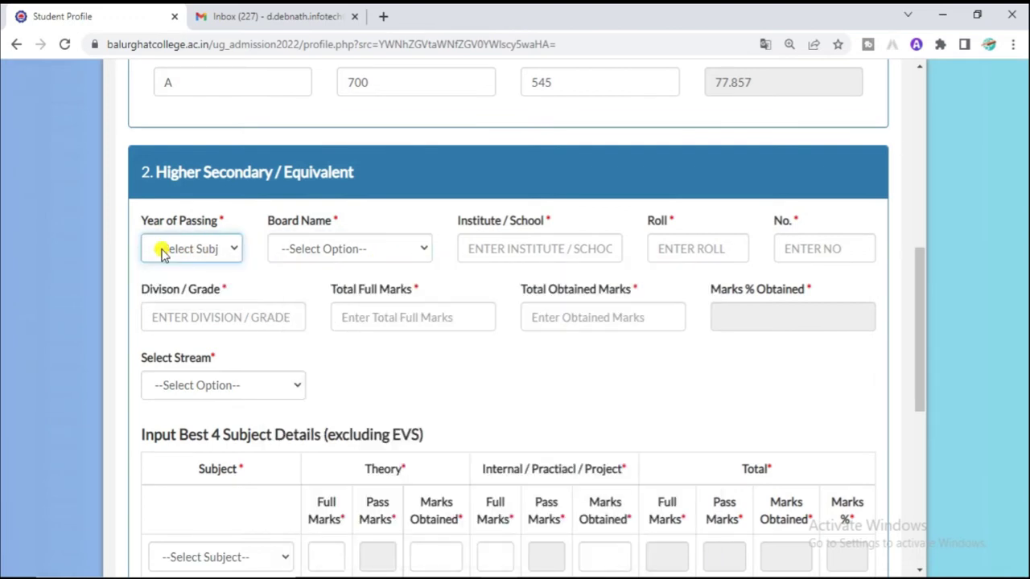
click(163, 249)
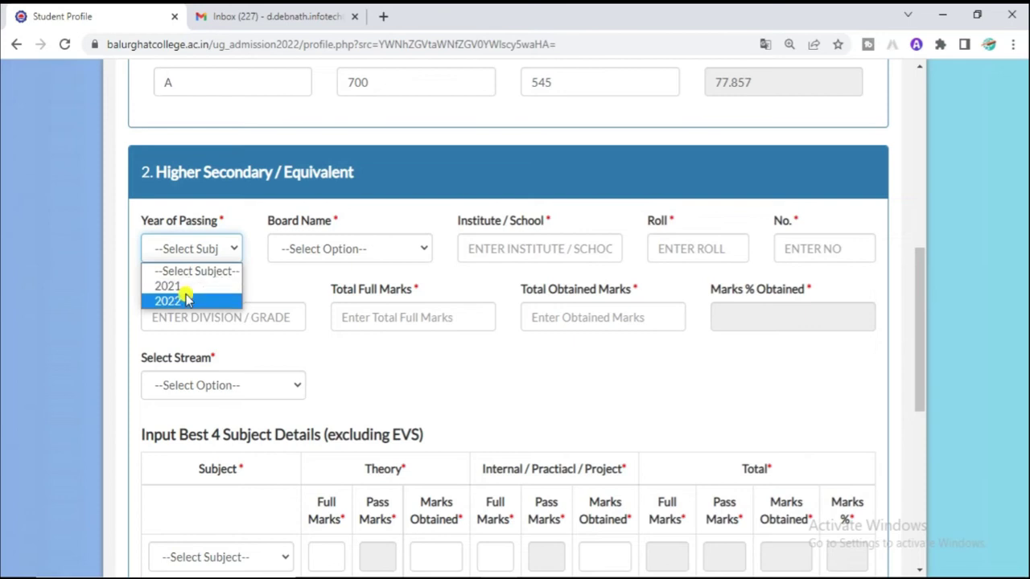
click(179, 300)
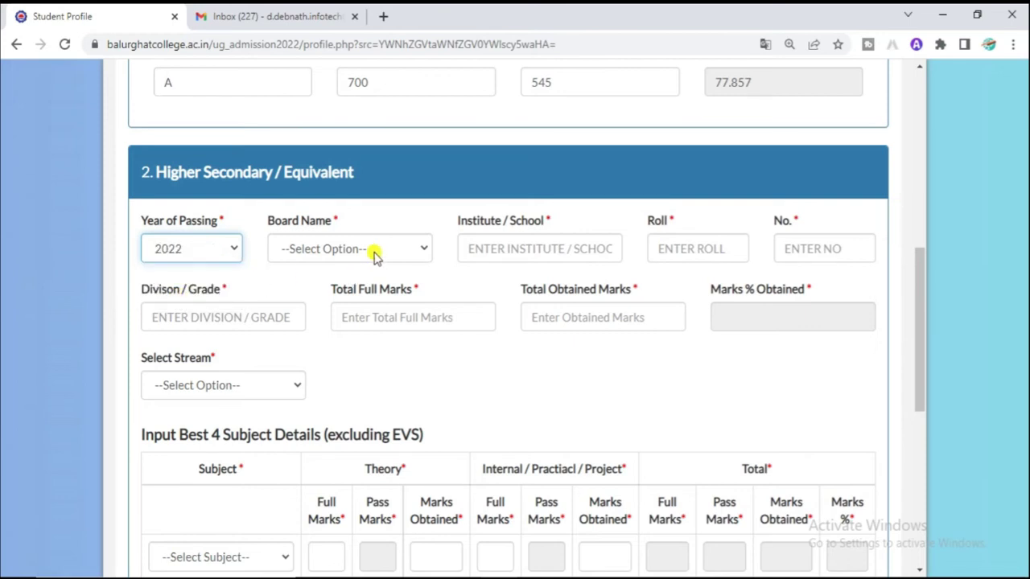
click(366, 251)
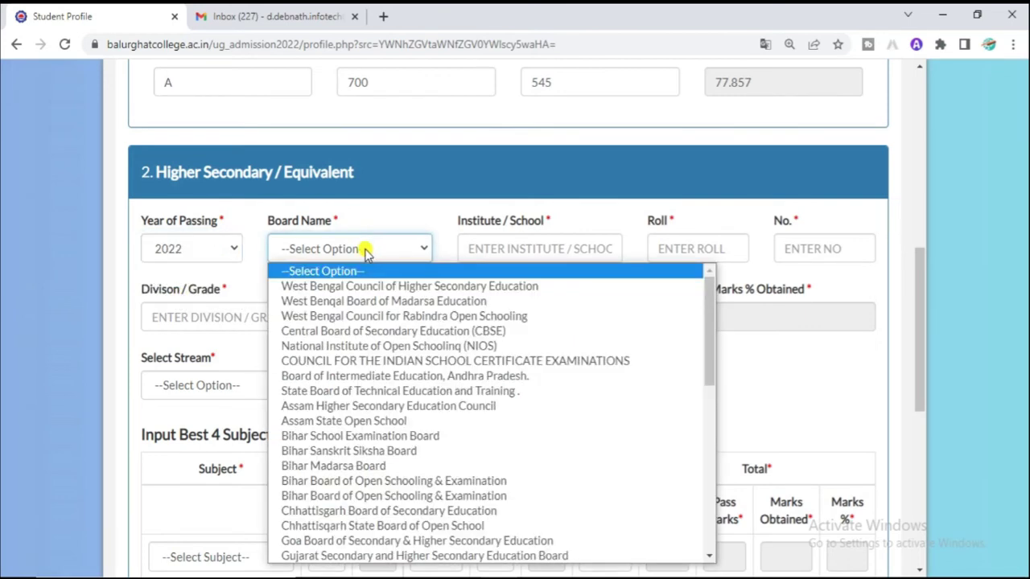
key(Down)
key(Down)
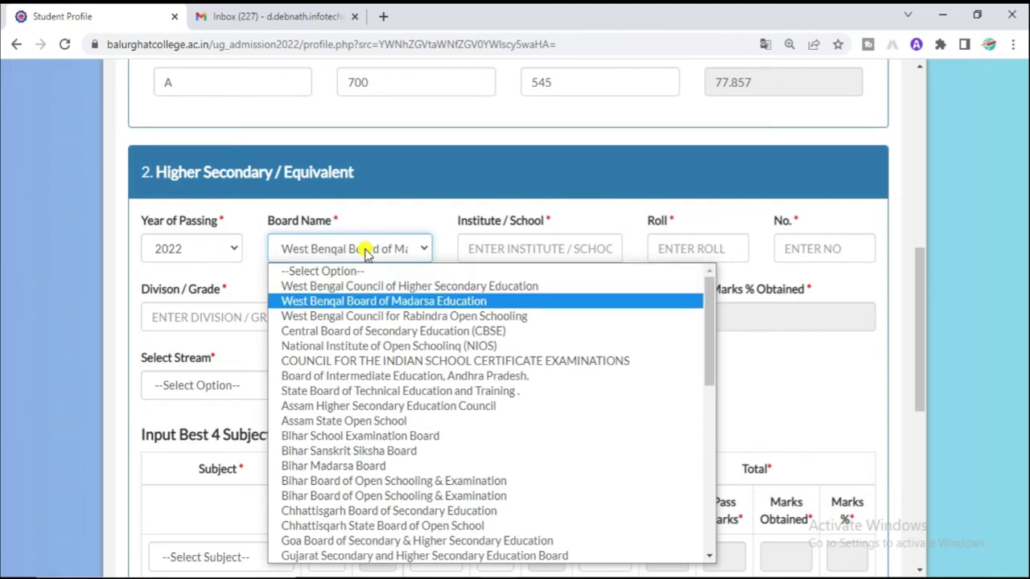
click(379, 287)
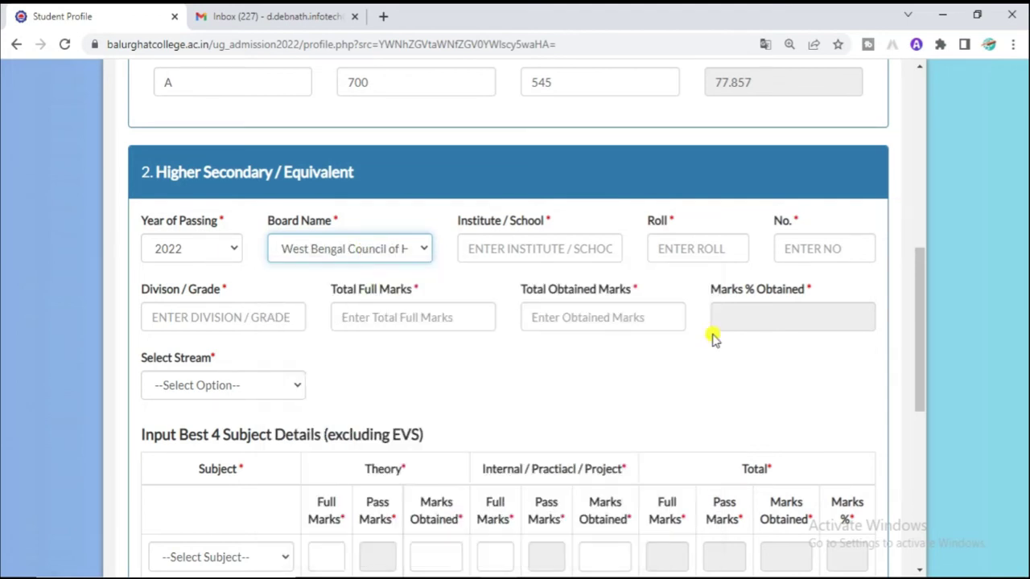
drag(922, 283, 917, 203)
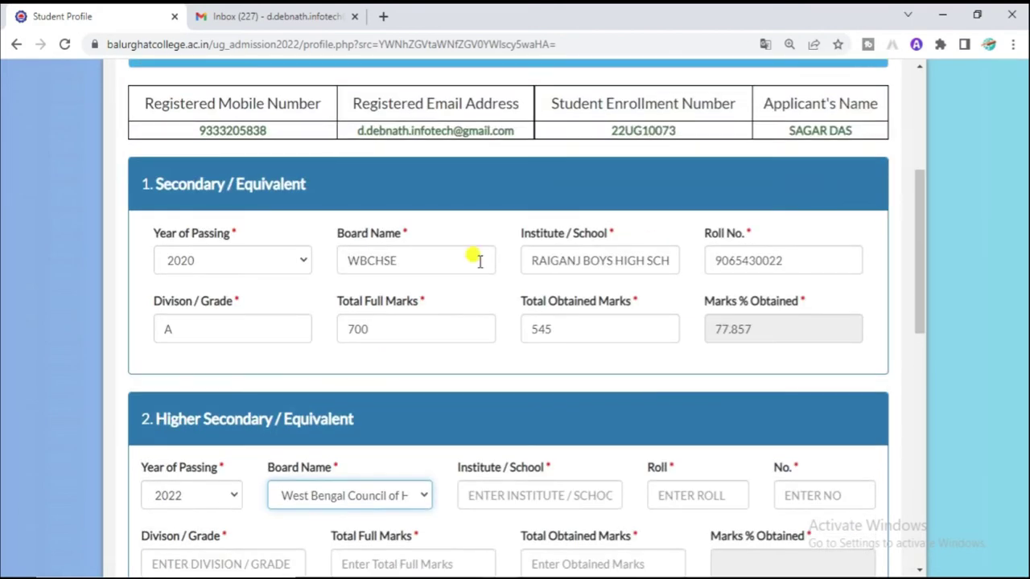
Replace the Secondary board name WBCHSE with WBBSE
double_click(397, 258)
text(W)
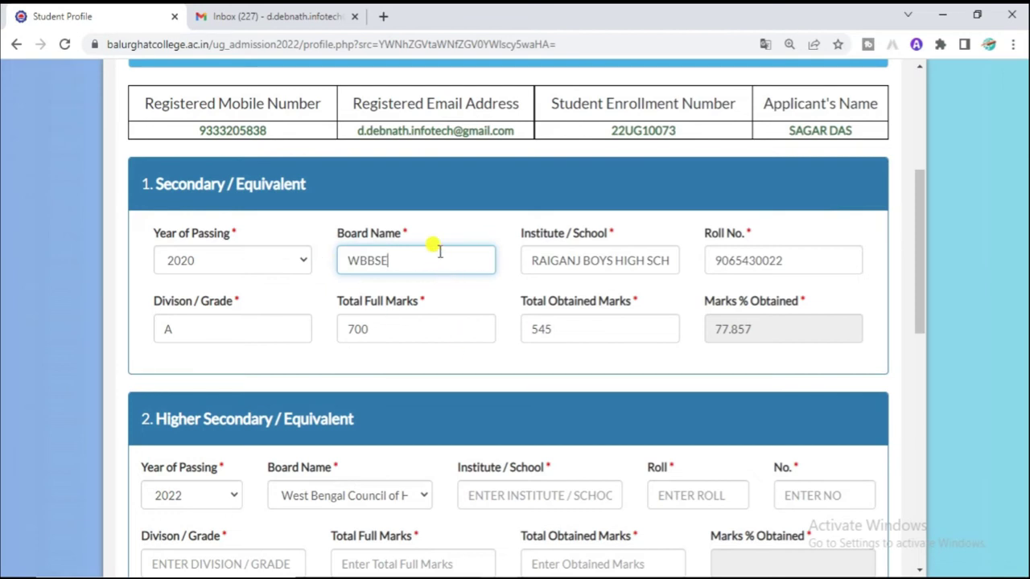
drag(922, 255, 926, 298)
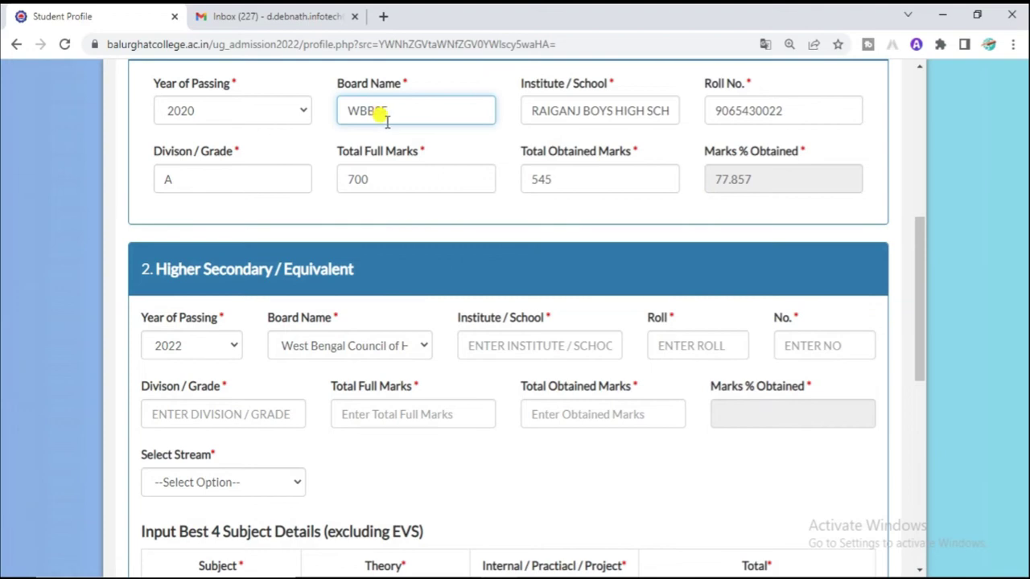
Copy the Secondary school name and paste it as the Higher Secondary school name
click(520, 345)
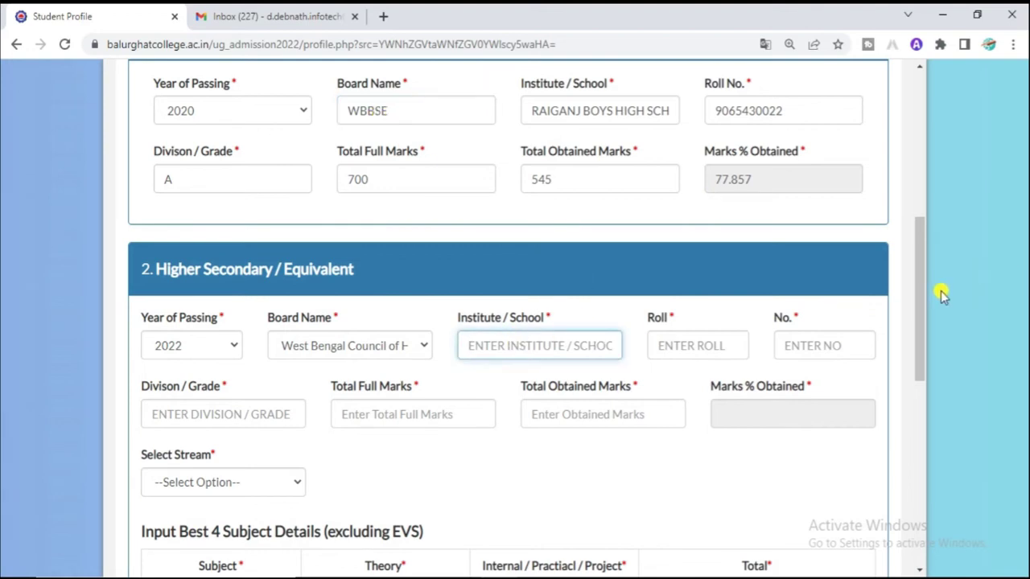
drag(922, 285, 922, 282)
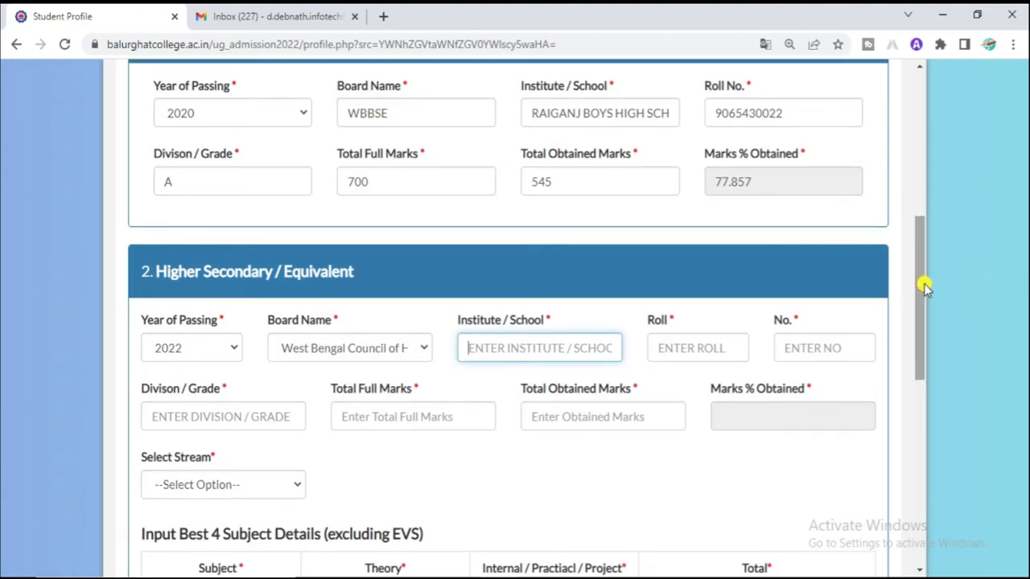
triple_click(613, 105)
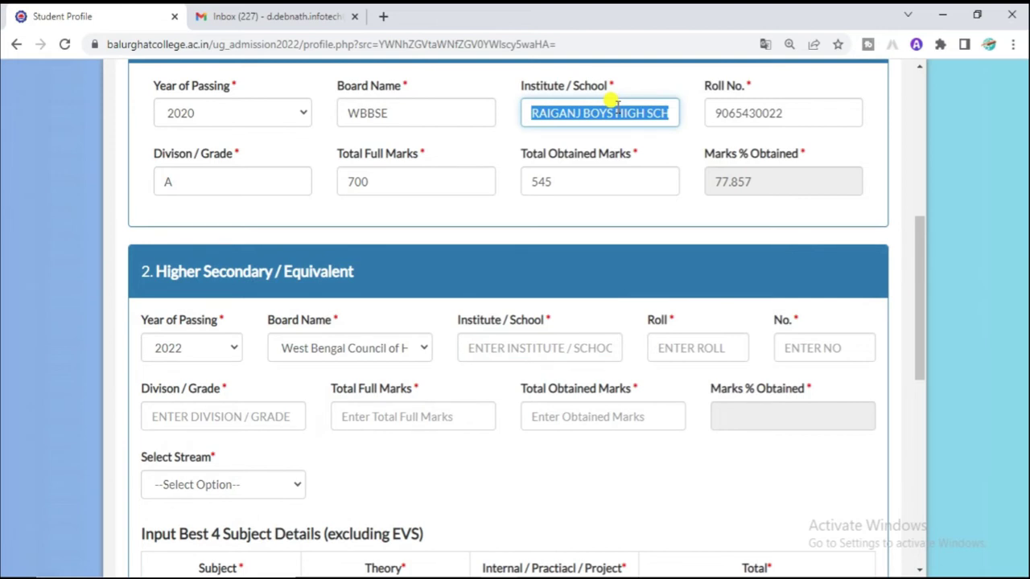
click(537, 338)
text(RAIGANJ BOYS HIGH SCHOOL)
click(661, 339)
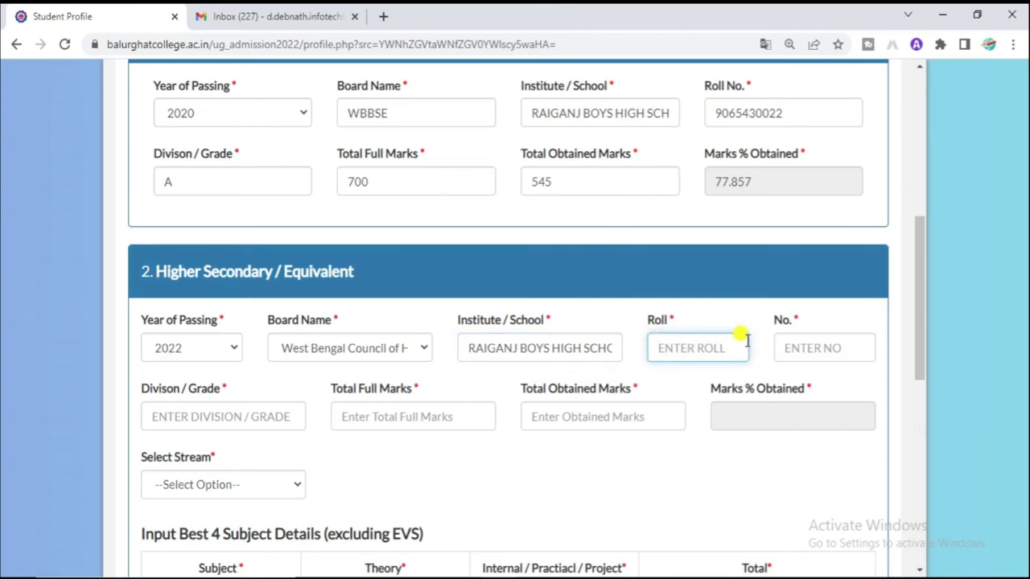
Enter Higher Secondary grade A, 500 total full marks and 420 obtained marks
click(226, 417)
text(A)
click(398, 414)
text(500)
click(551, 407)
text(420)
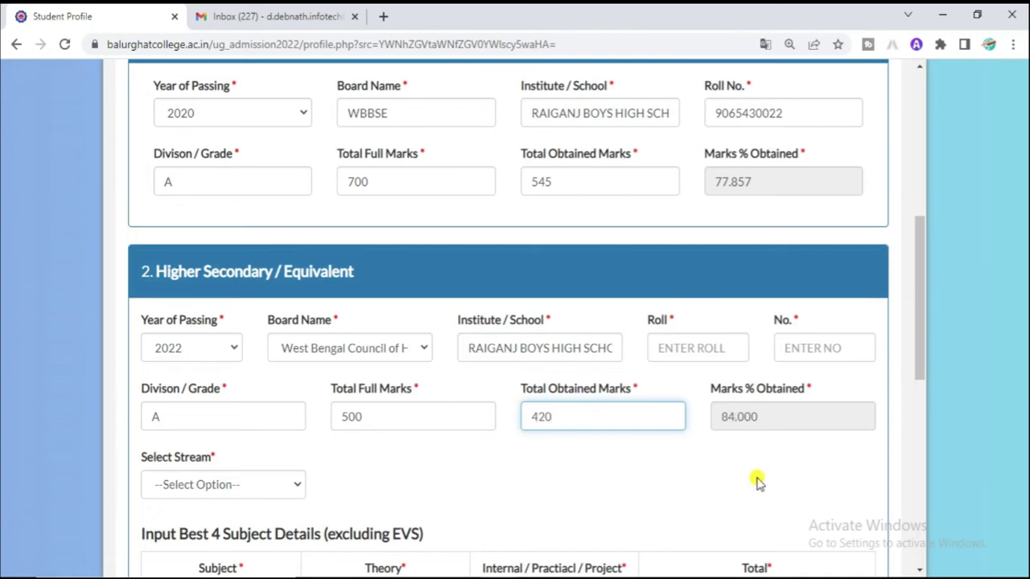
click(759, 444)
Enter the Higher Secondary Roll from the admit card
click(708, 346)
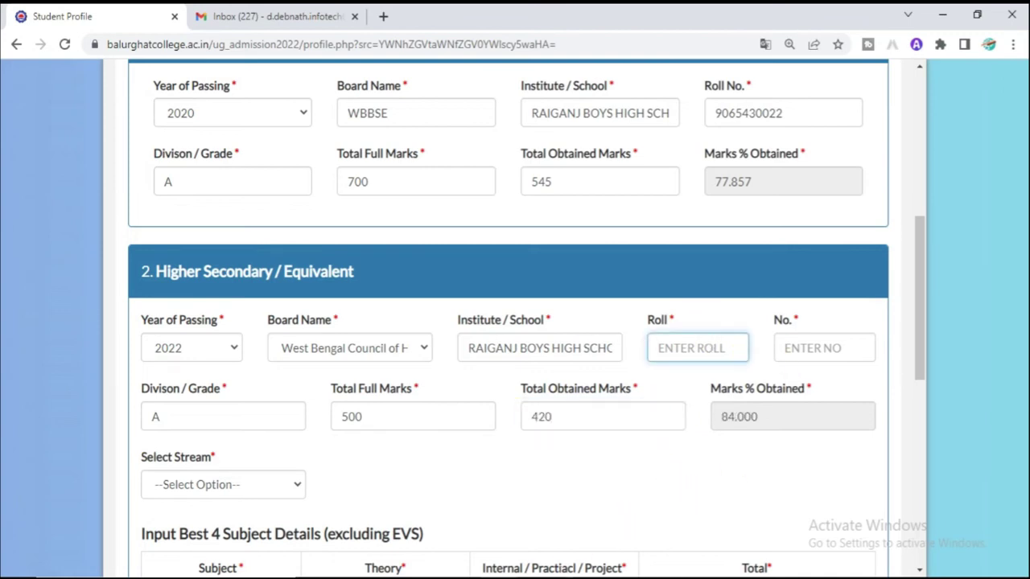
click(524, 513)
key(alt+Tab)
click(804, 348)
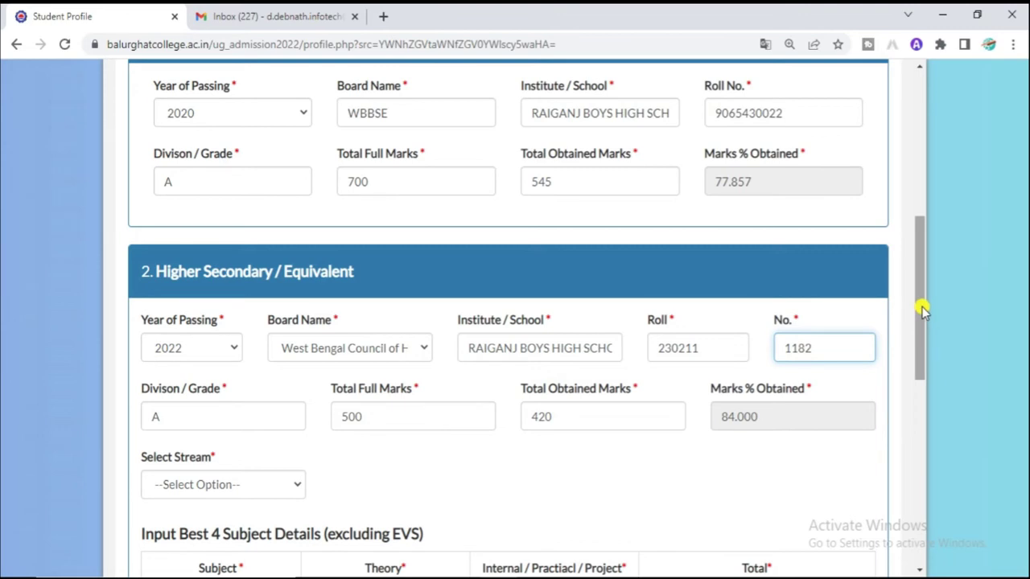
Choose ARTS as the Higher Secondary stream
drag(923, 311, 938, 363)
click(194, 314)
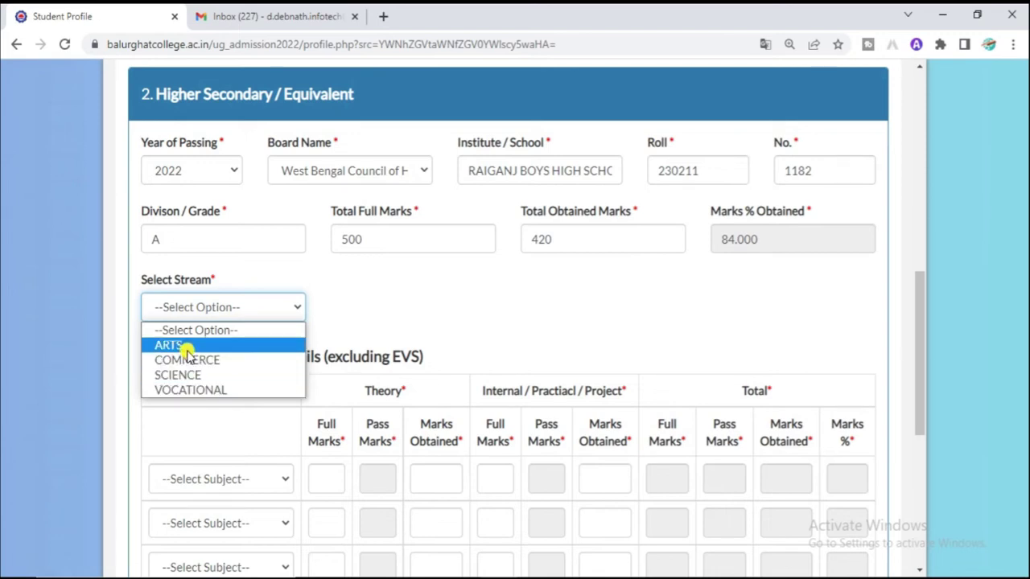
click(185, 348)
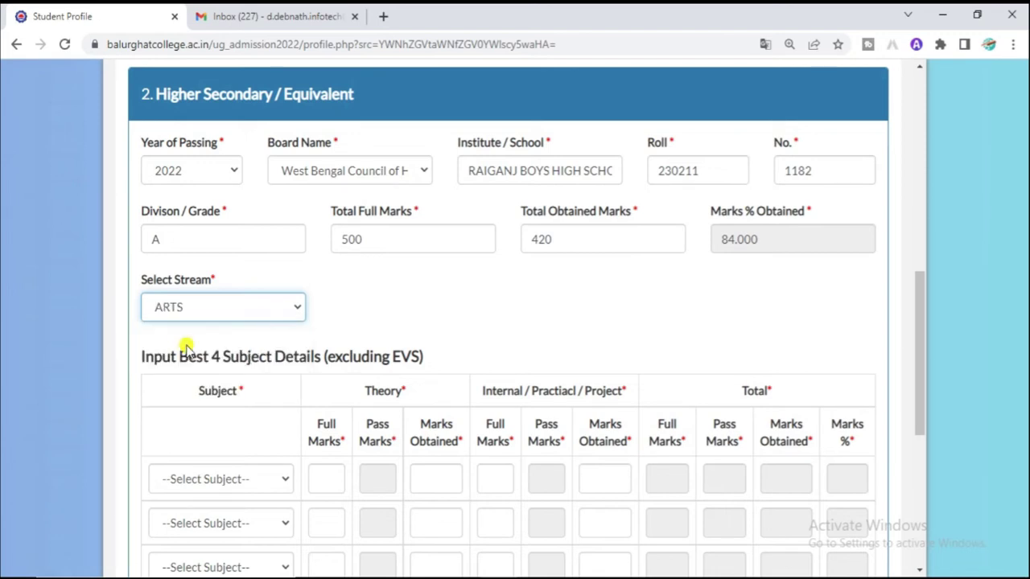
drag(919, 314, 943, 400)
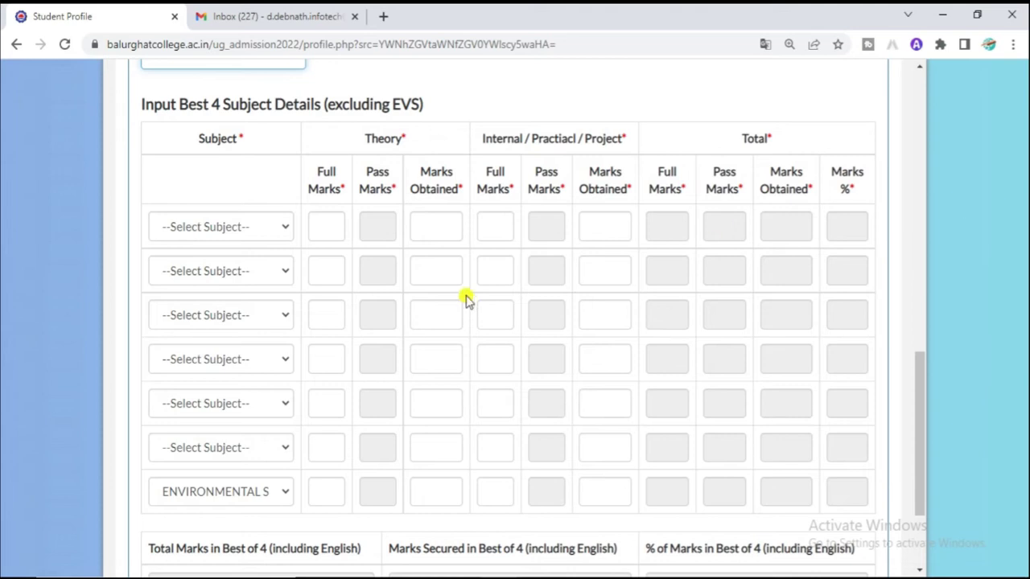
Pick ENGLISH, BENGALI, EDUCATION and GEOGRAPHY as the first four subjects
click(207, 226)
click(223, 265)
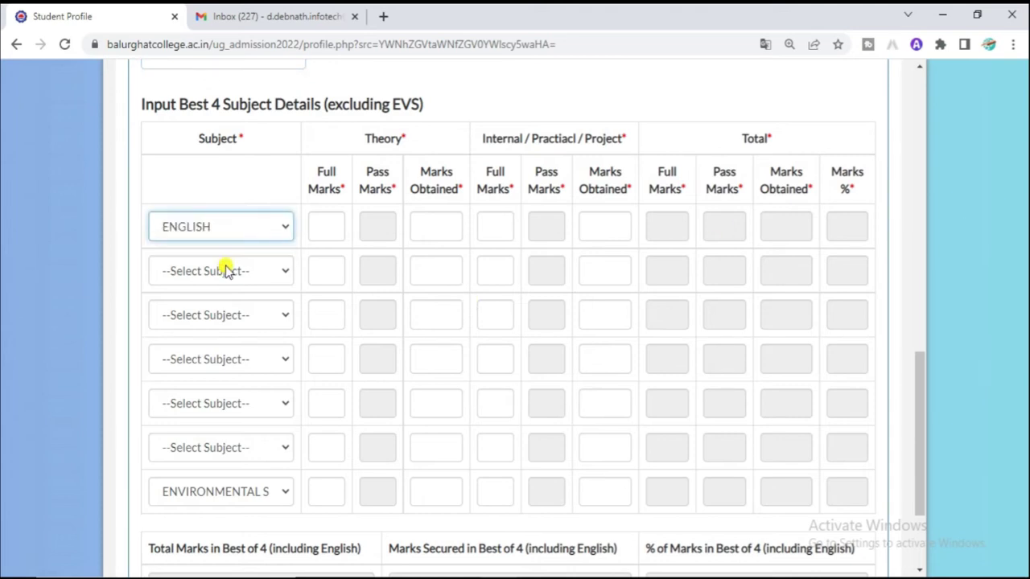
click(227, 270)
key(b)
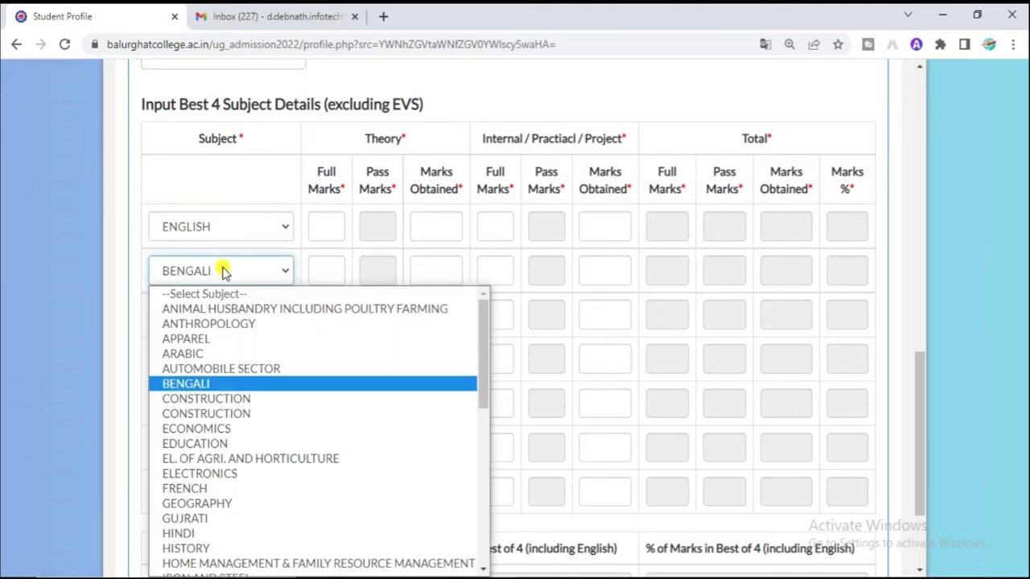
key(Return)
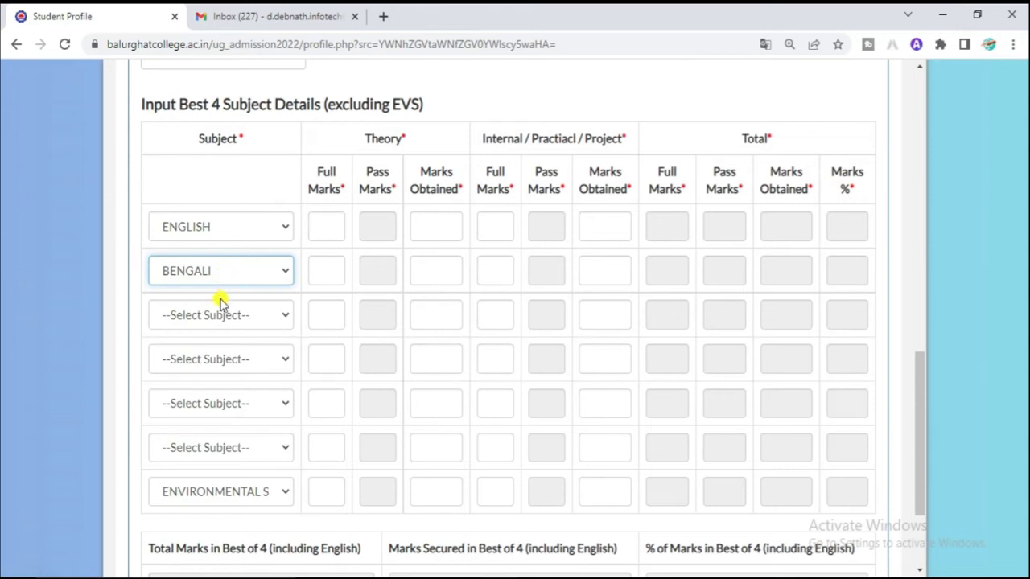
click(225, 314)
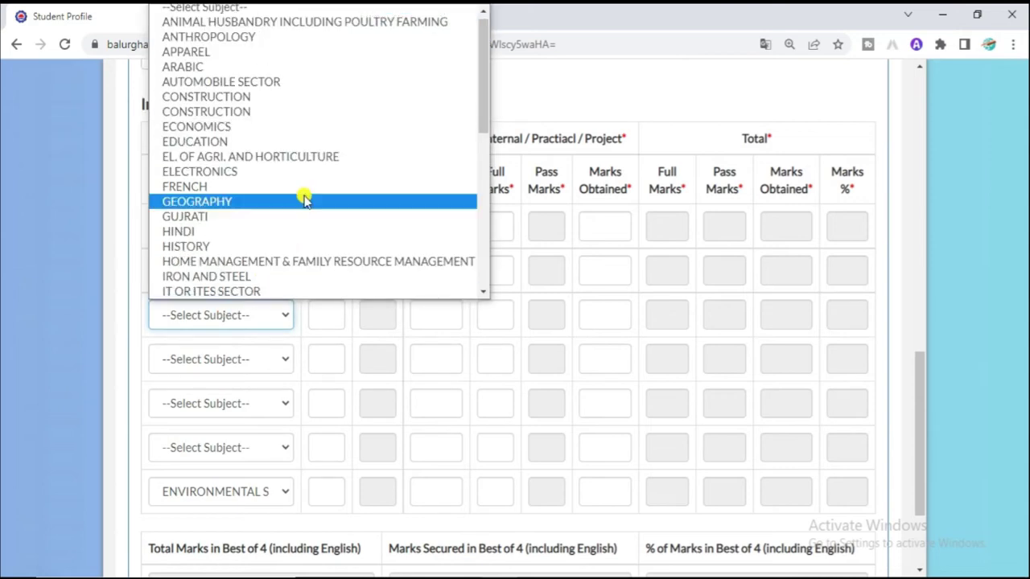
click(256, 146)
click(204, 359)
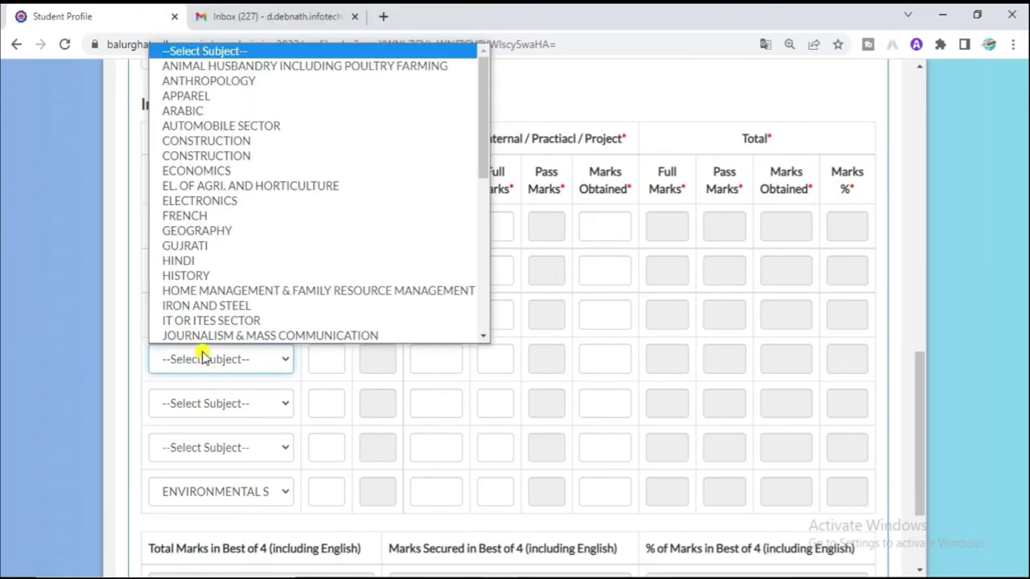
click(215, 232)
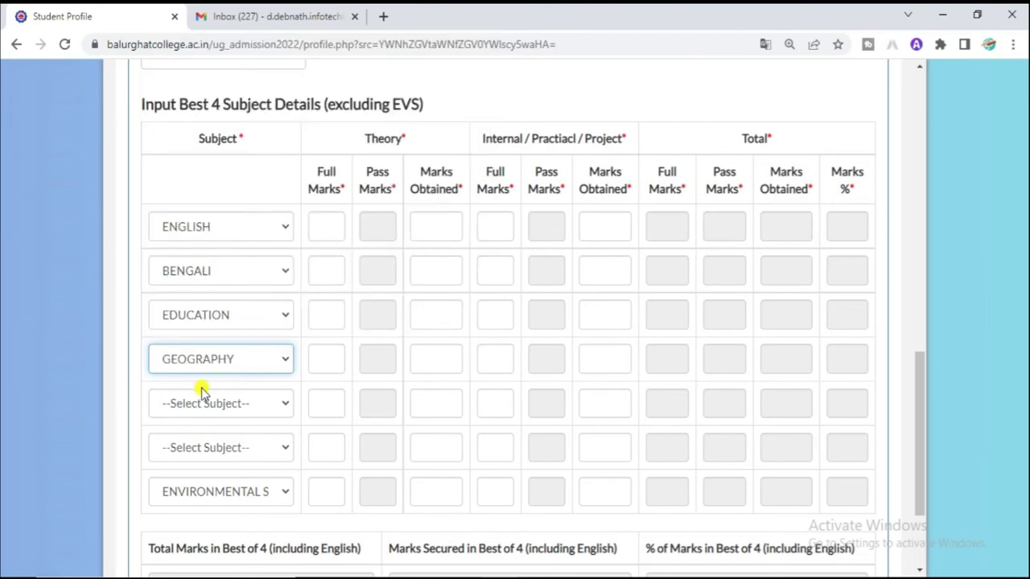
Pick SANSKRIT as the fifth subject and PHILOSOPHY as the sixth
click(202, 398)
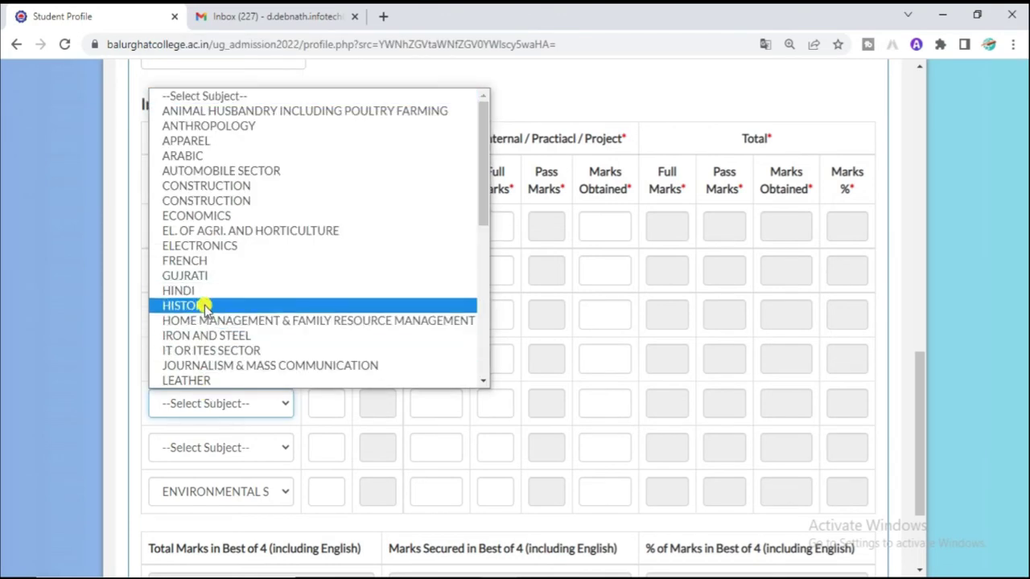
key(c)
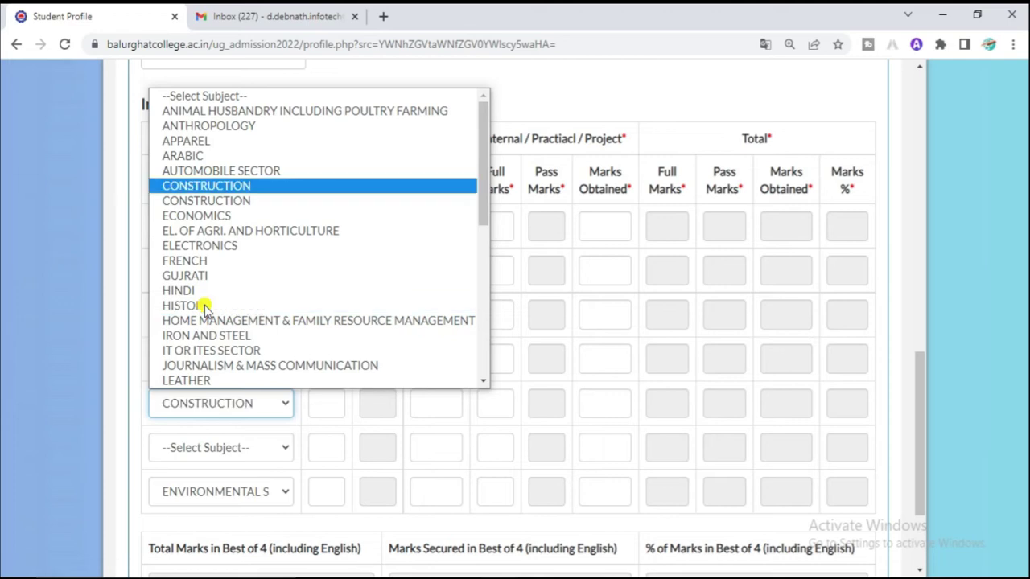
key(c)
key(c)
key(c)
key(c)
key(c)
key(c)
key(p)
key(h)
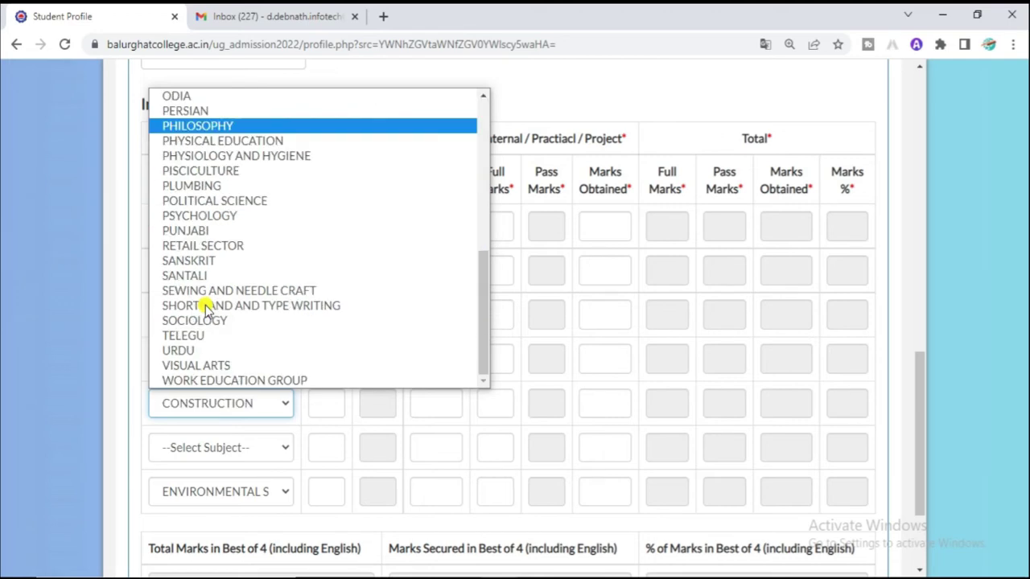
scroll(242, 314, up, 5)
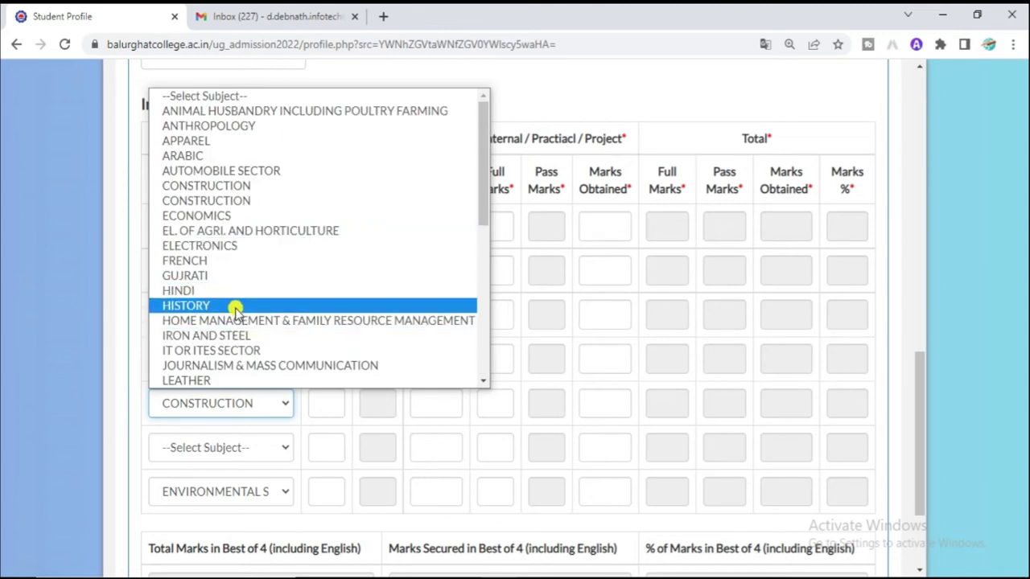
drag(481, 148, 486, 280)
click(266, 297)
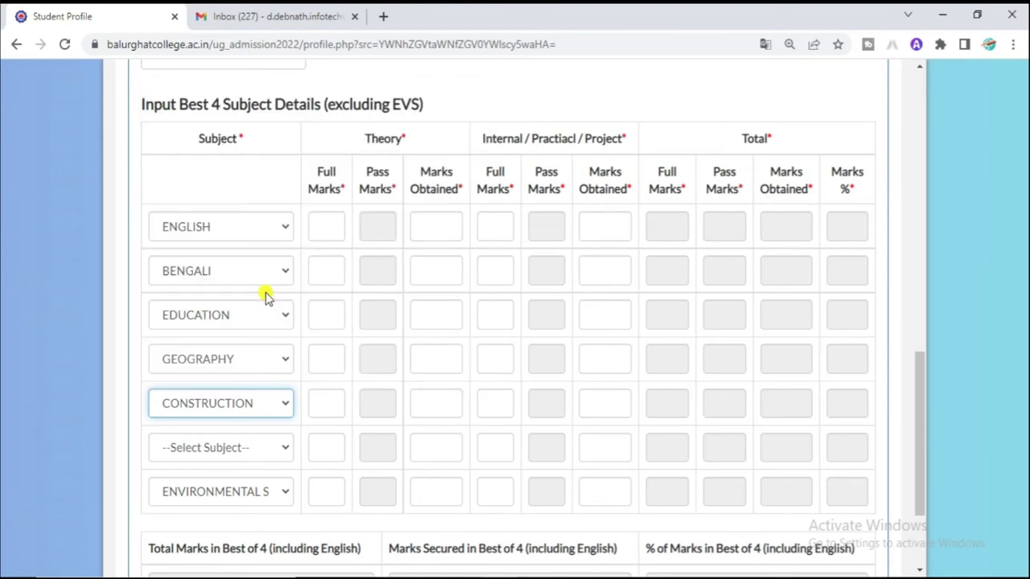
click(229, 451)
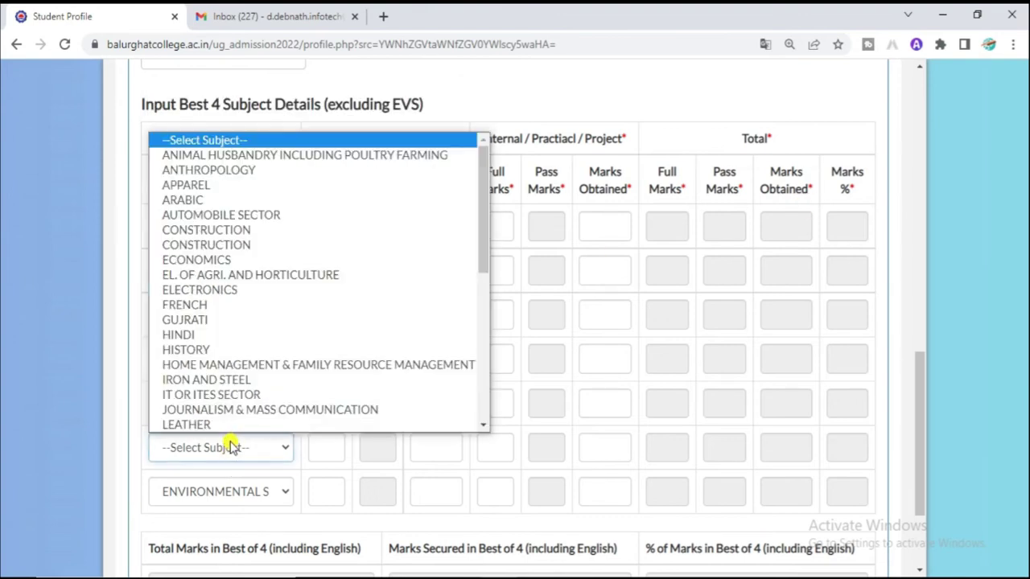
scroll(248, 330, down, 7)
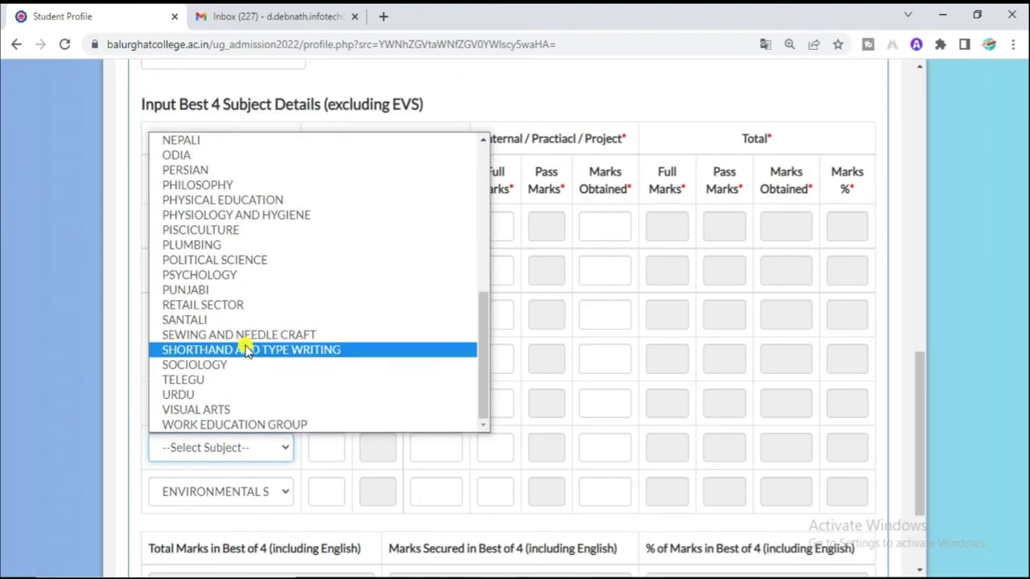
scroll(292, 433, up, 7)
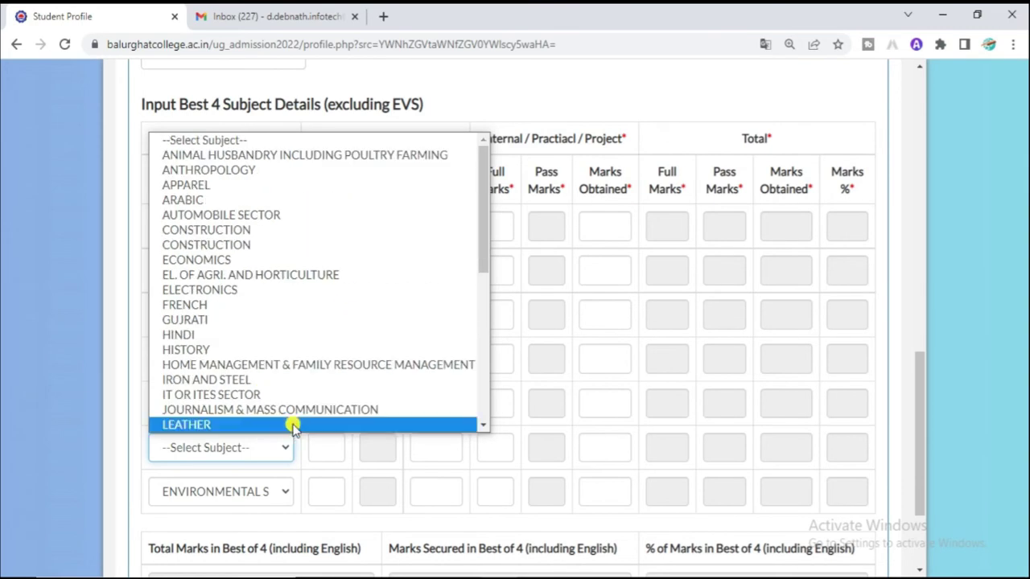
drag(483, 211, 478, 248)
scroll(409, 310, up, 2)
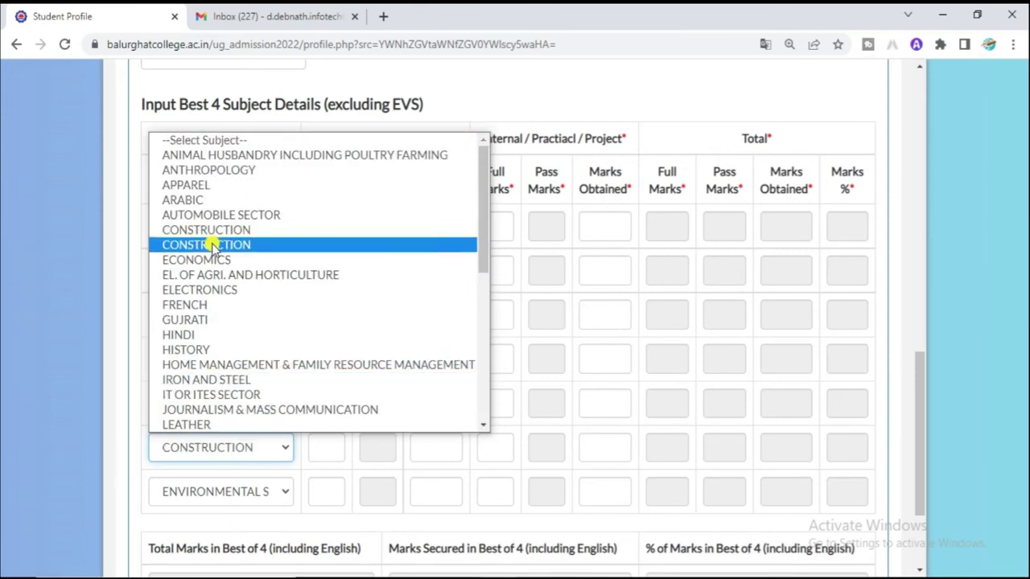
scroll(230, 299, down, 8)
scroll(483, 352, up, 1)
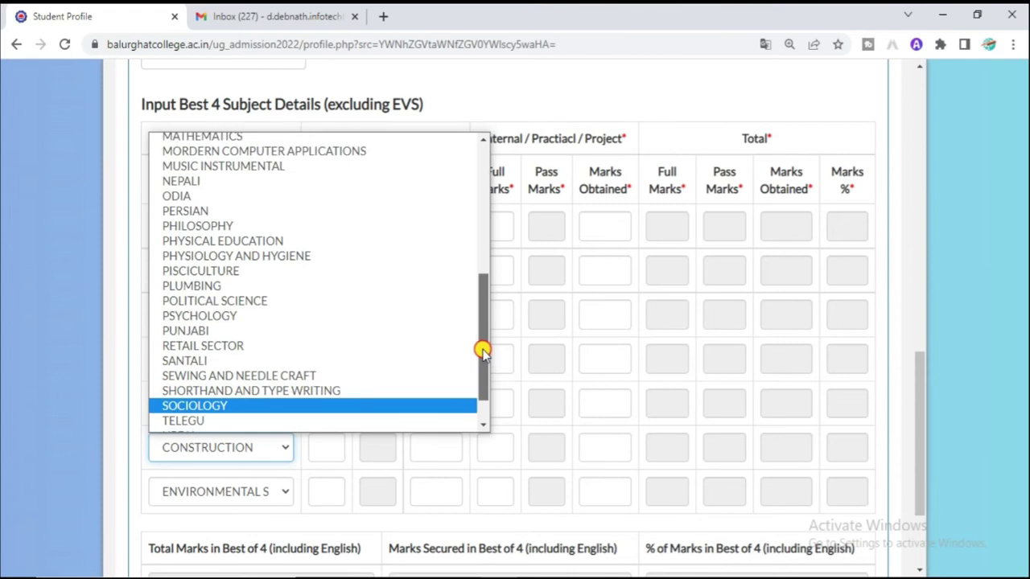
click(269, 229)
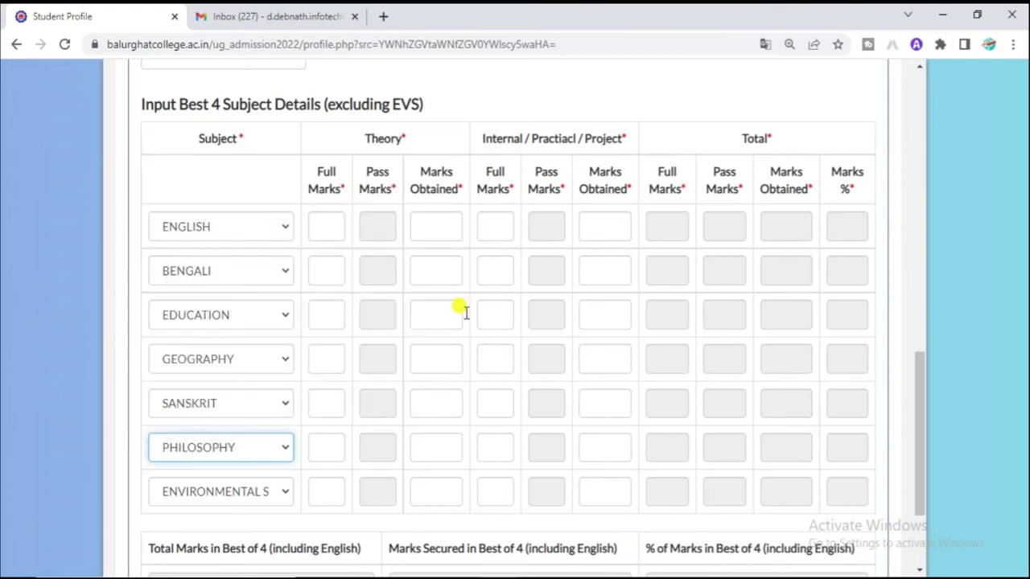
Go through each subject's theory full marks box from English to Philosophy
click(322, 230)
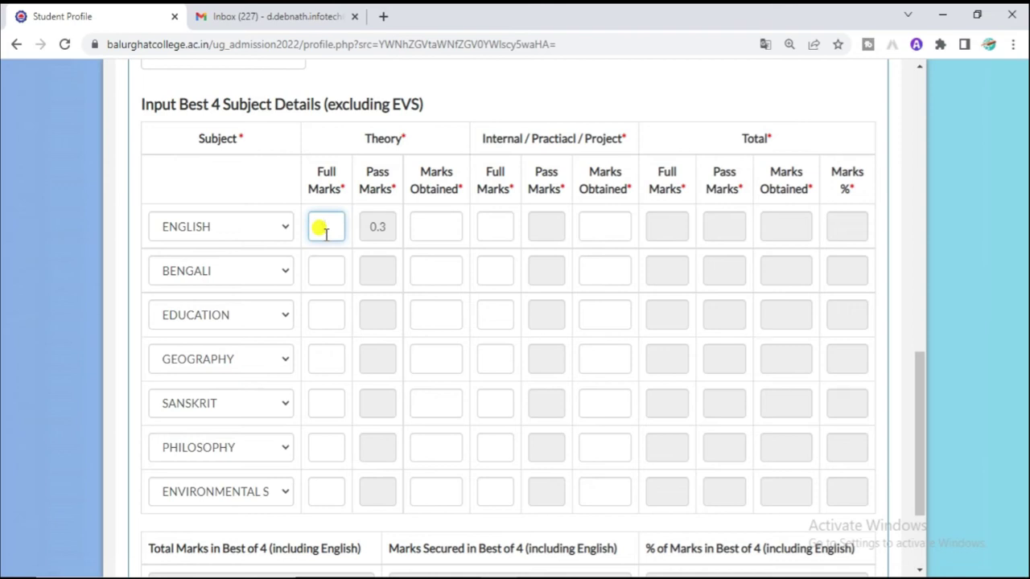
click(323, 267)
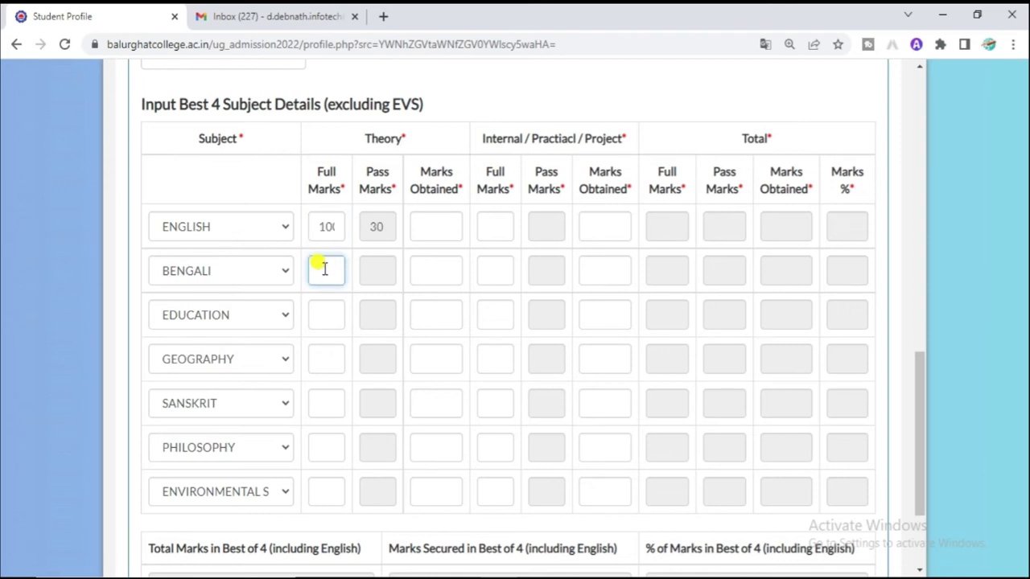
click(331, 315)
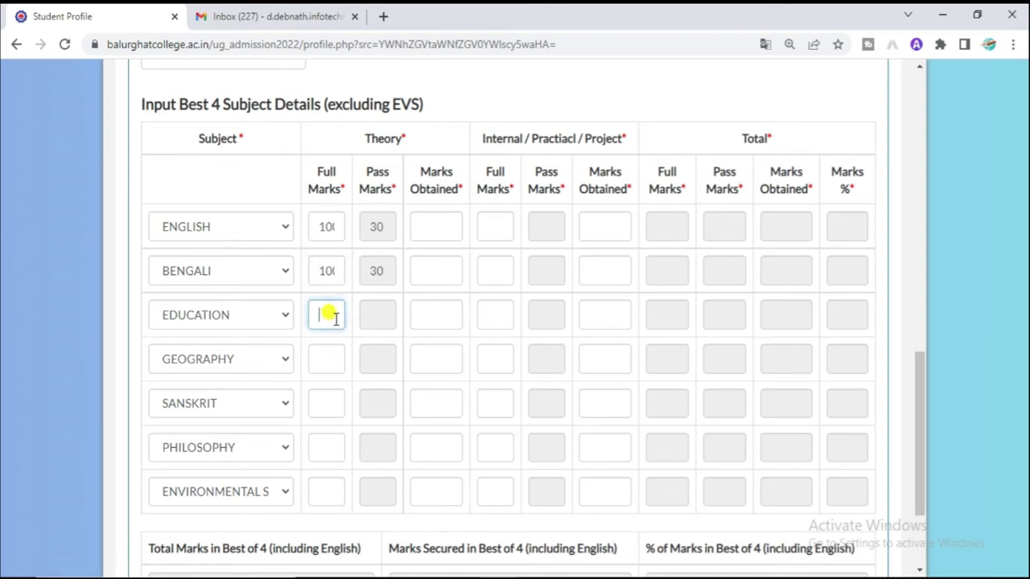
click(321, 361)
text(1)
click(326, 410)
text(100)
click(325, 454)
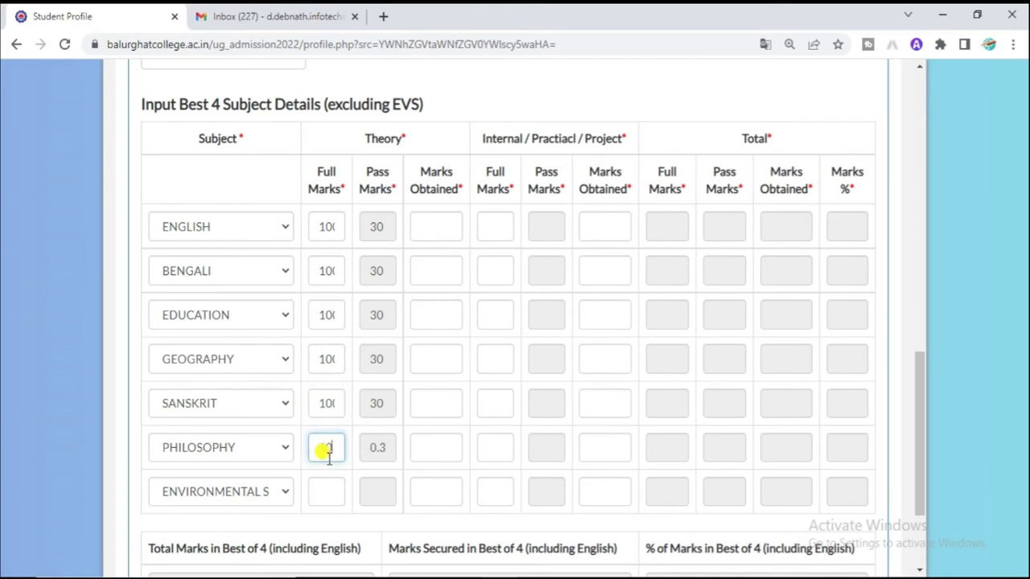
click(439, 225)
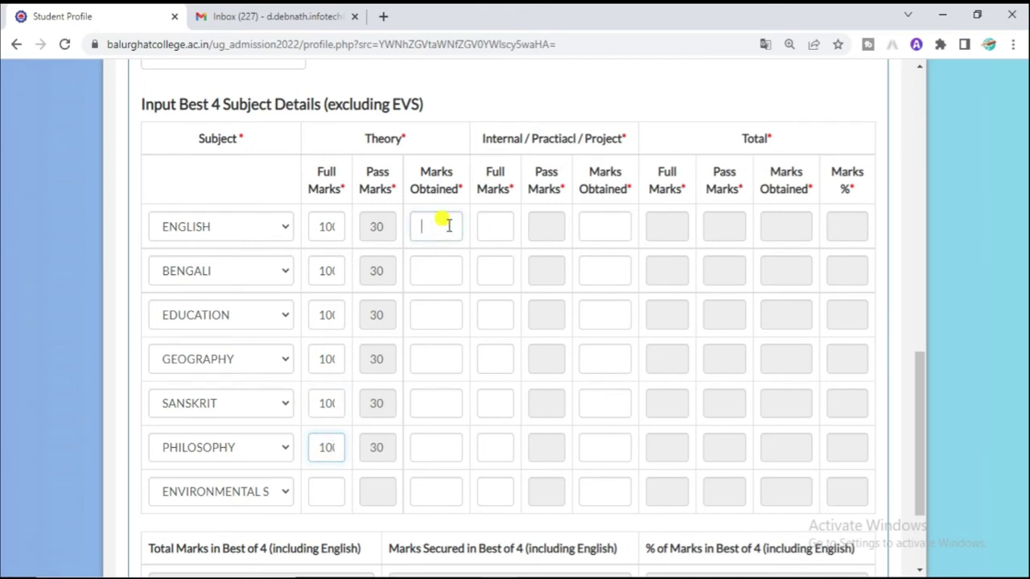
click(445, 231)
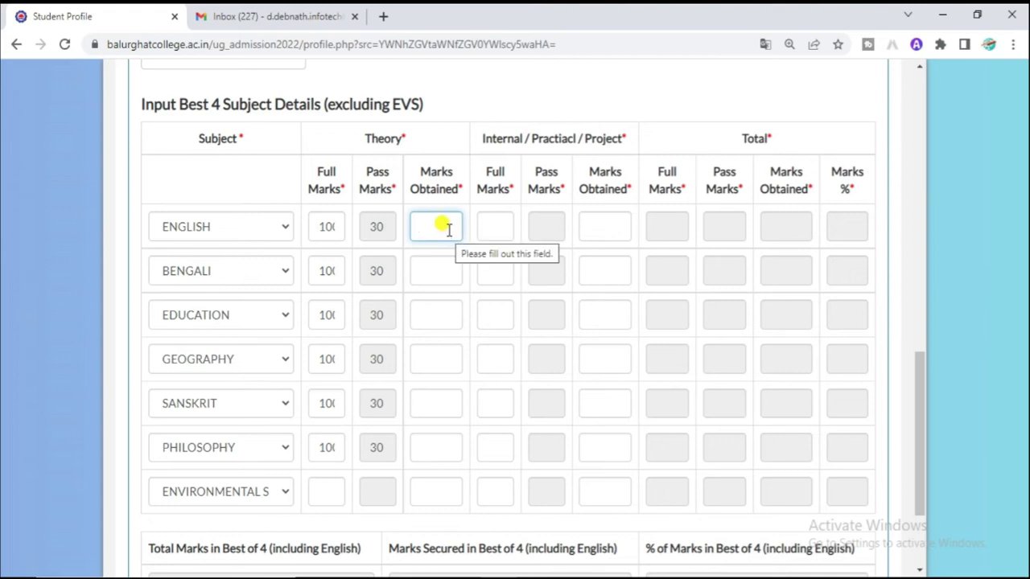
Overwrite the theory full marks with 70 for English through Philosophy
click(324, 217)
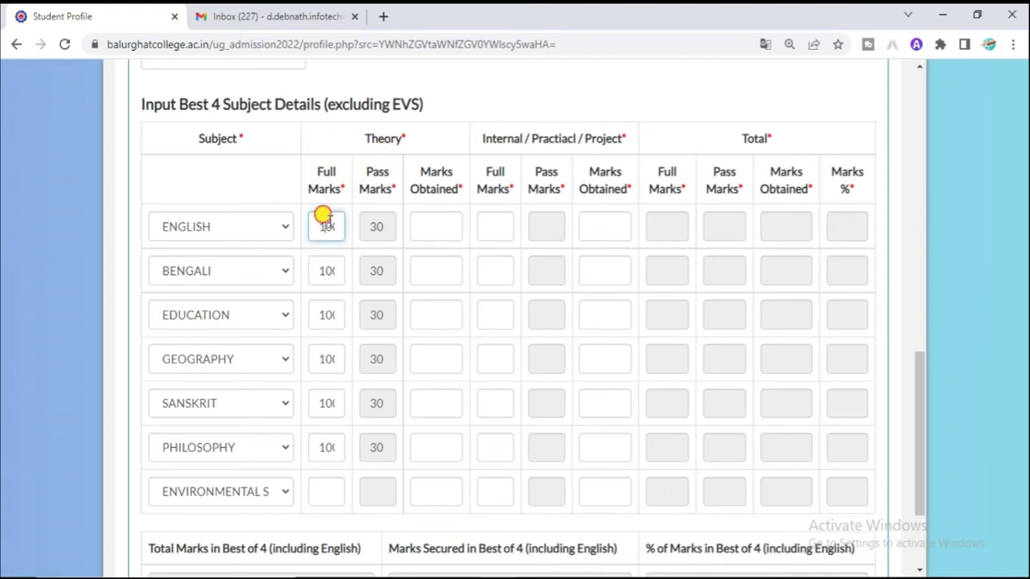
drag(329, 219, 365, 231)
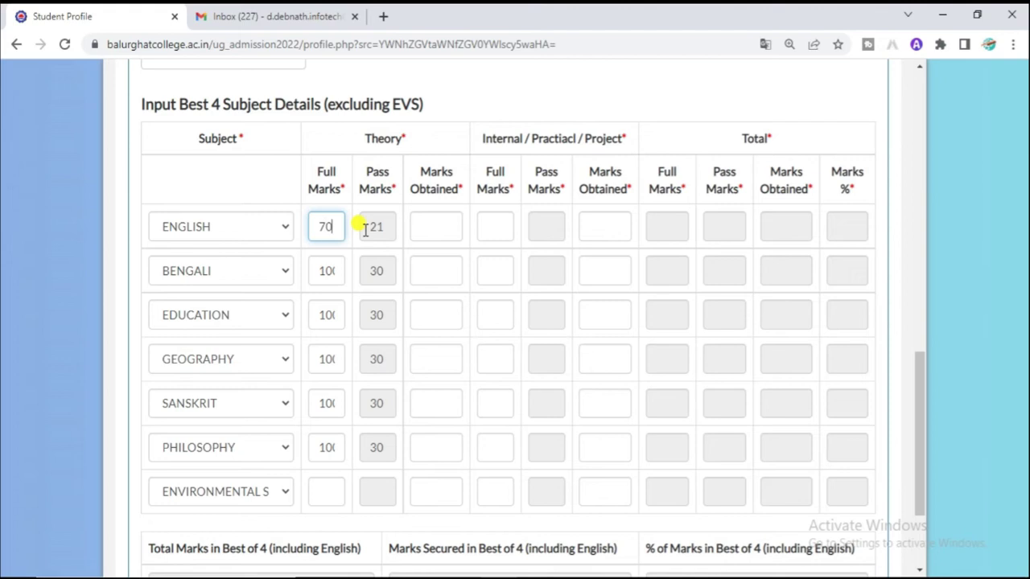
drag(313, 263, 364, 272)
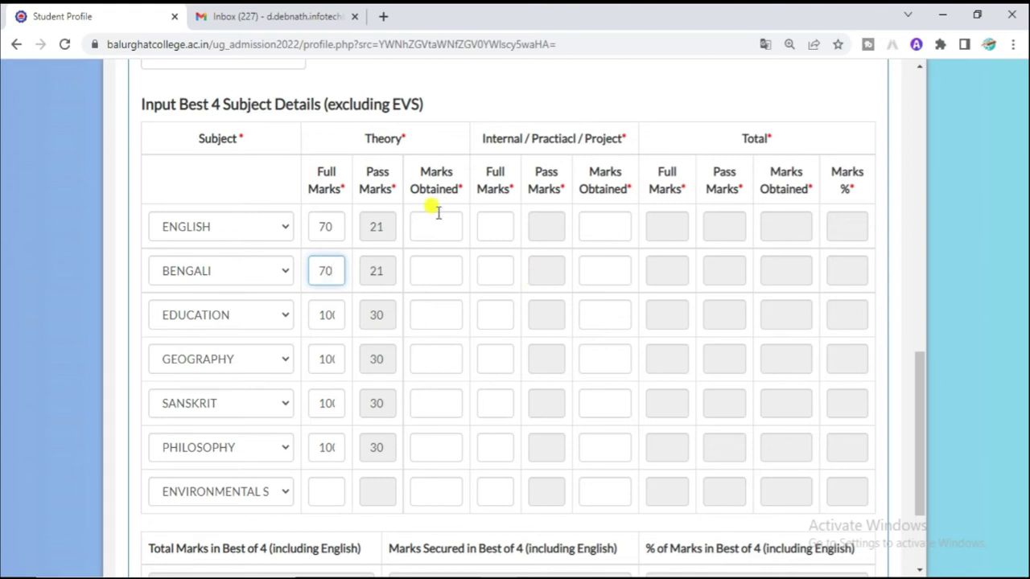
drag(314, 314, 358, 334)
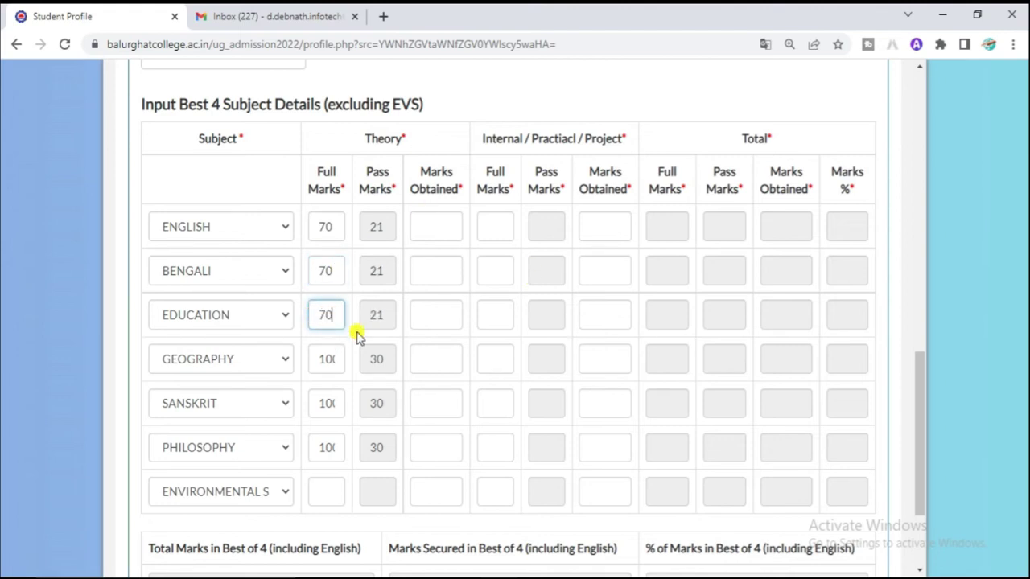
double_click(325, 358)
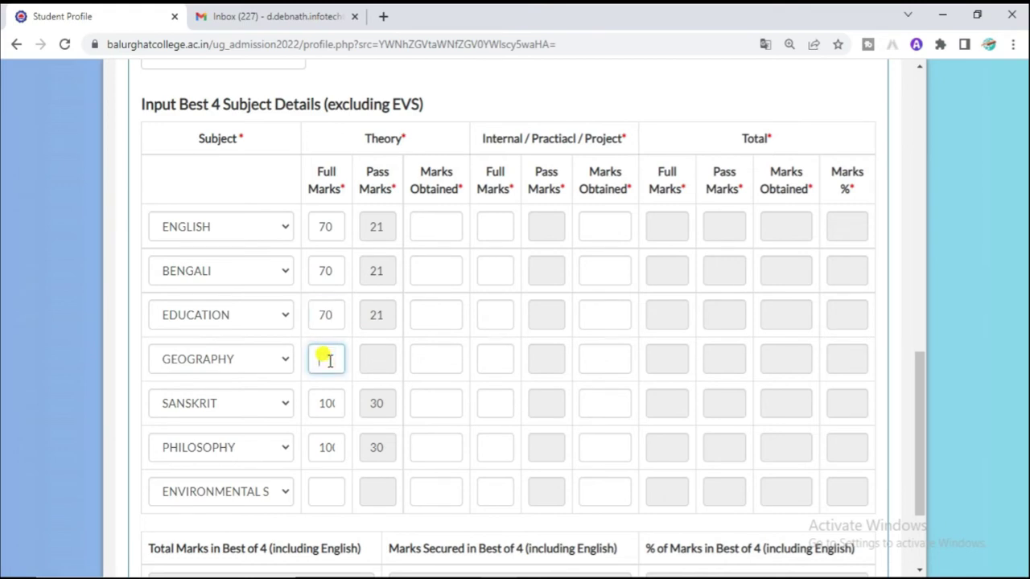
text(70)
double_click(320, 400)
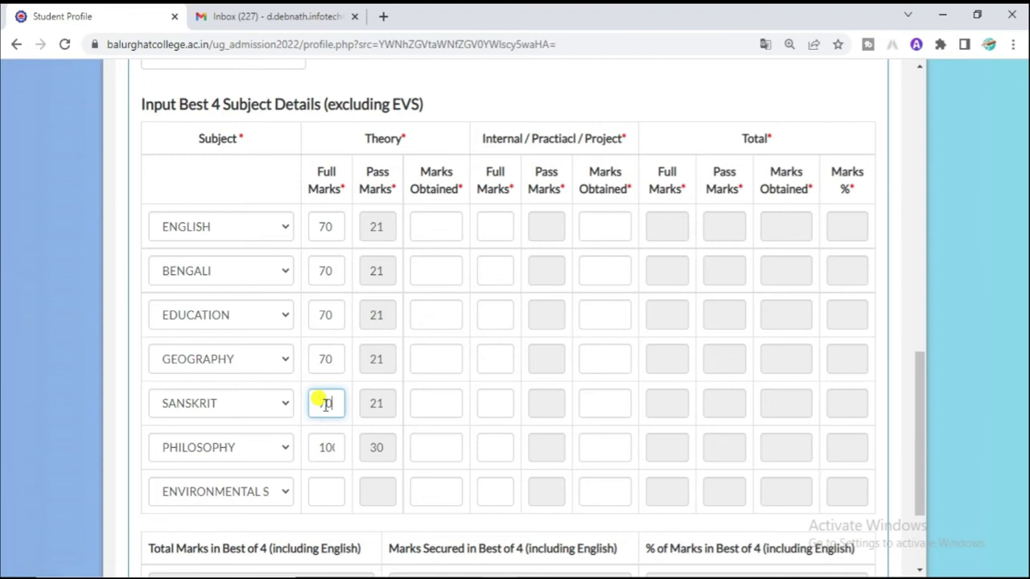
double_click(326, 449)
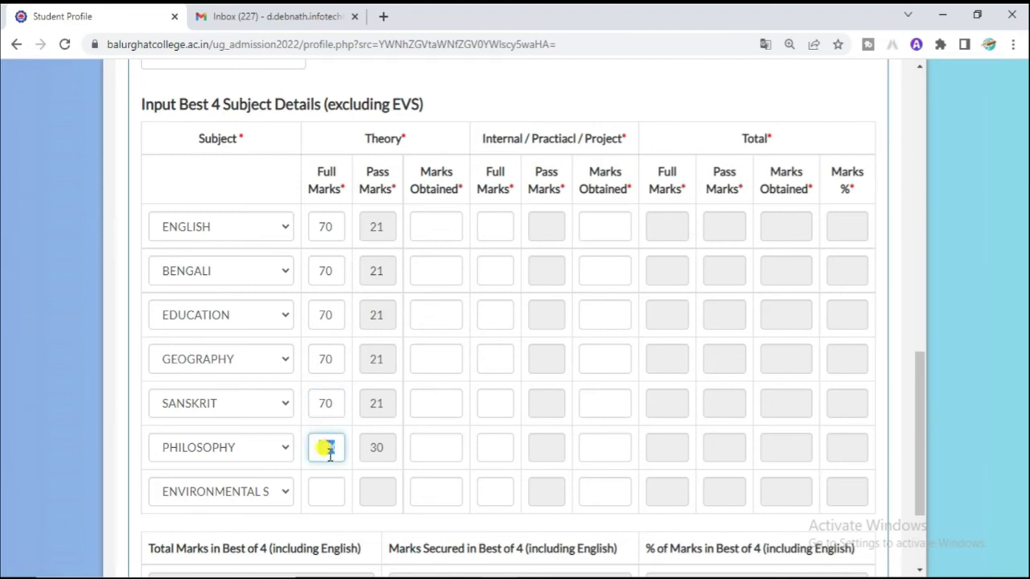
click(421, 226)
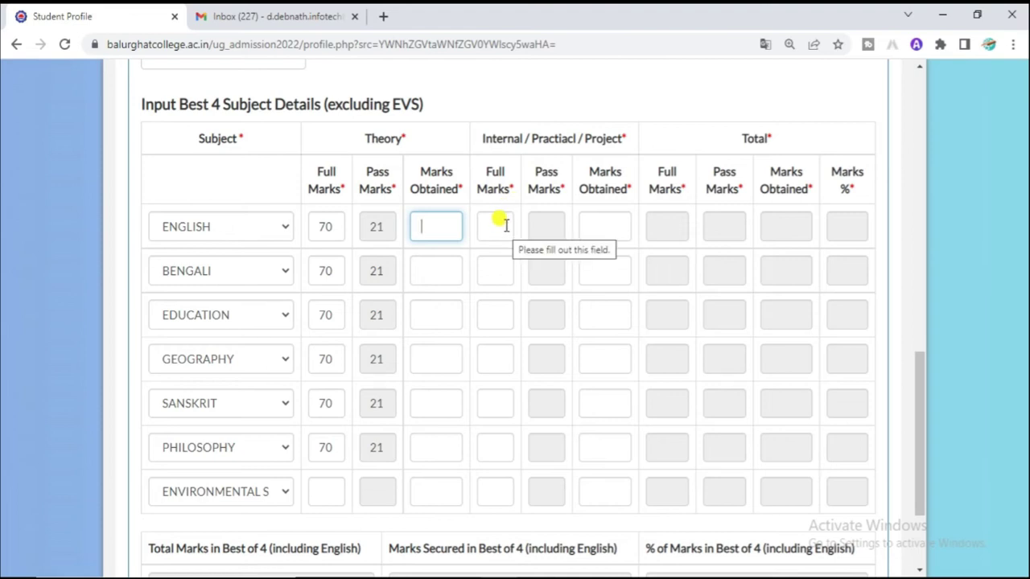
click(496, 229)
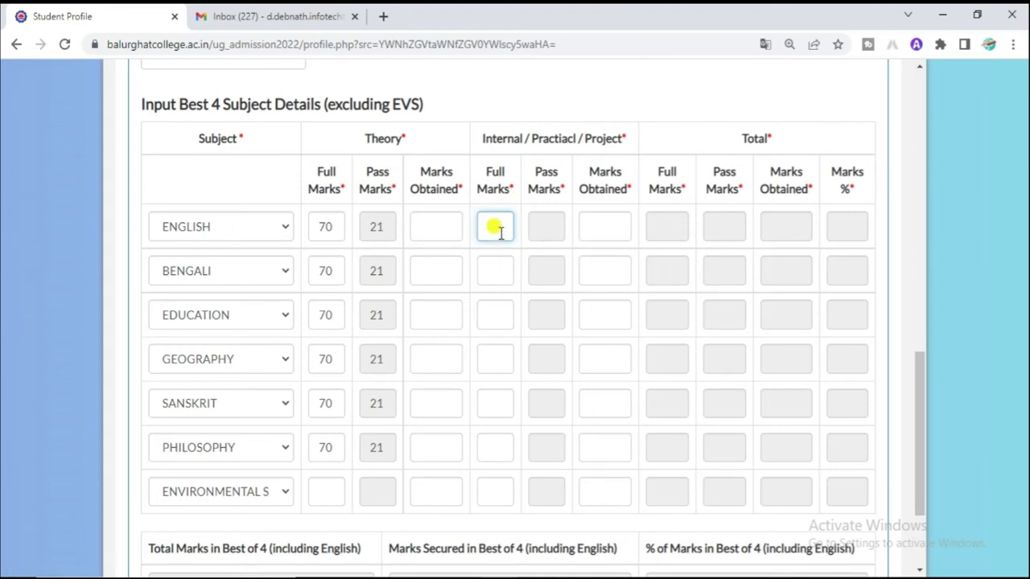
Enter 30 as Internal Full Marks for every subject row, including Bengali, Education, Geography, Sanskrit and Philosophy
text(30)
click(505, 269)
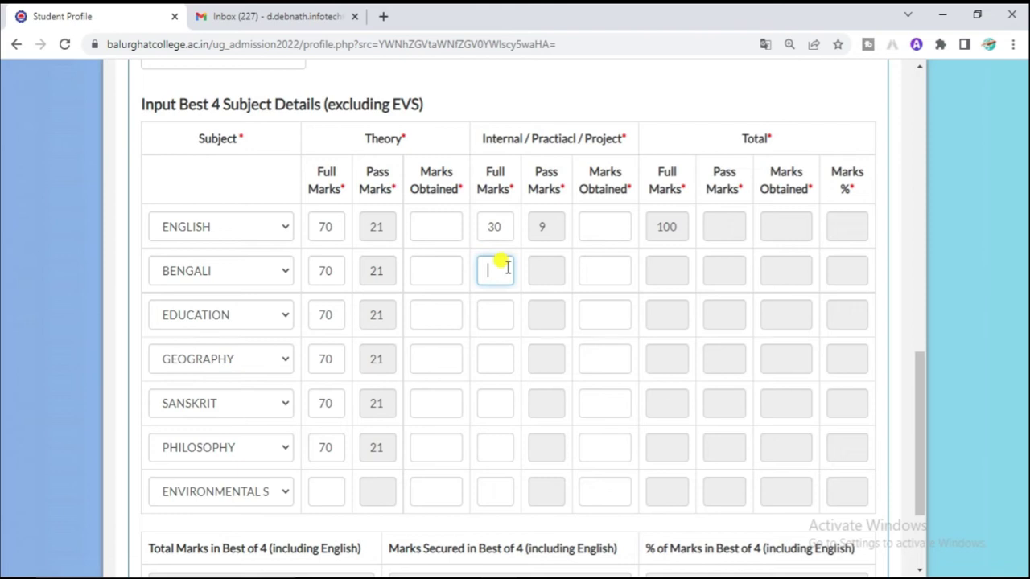
click(491, 315)
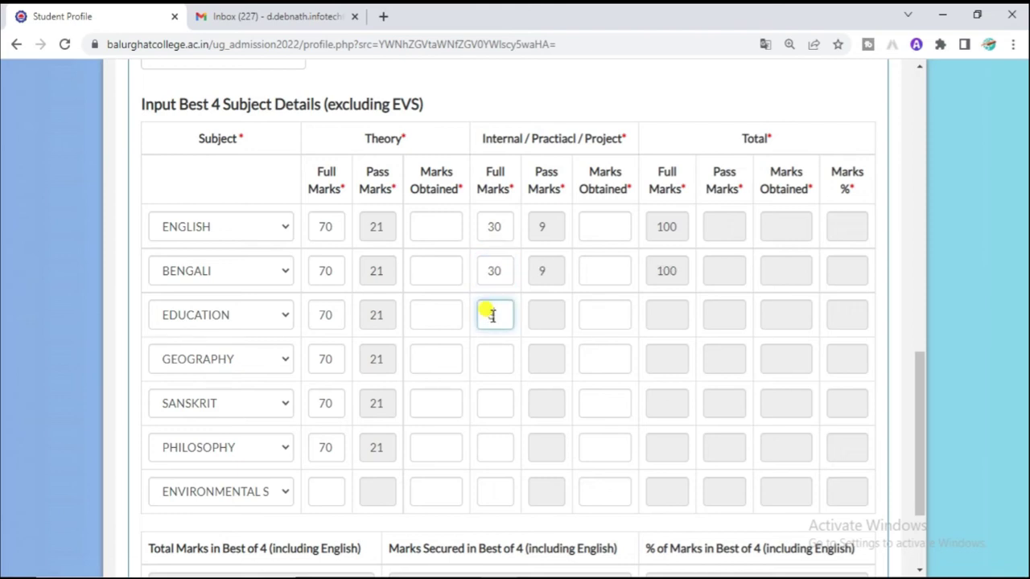
click(492, 362)
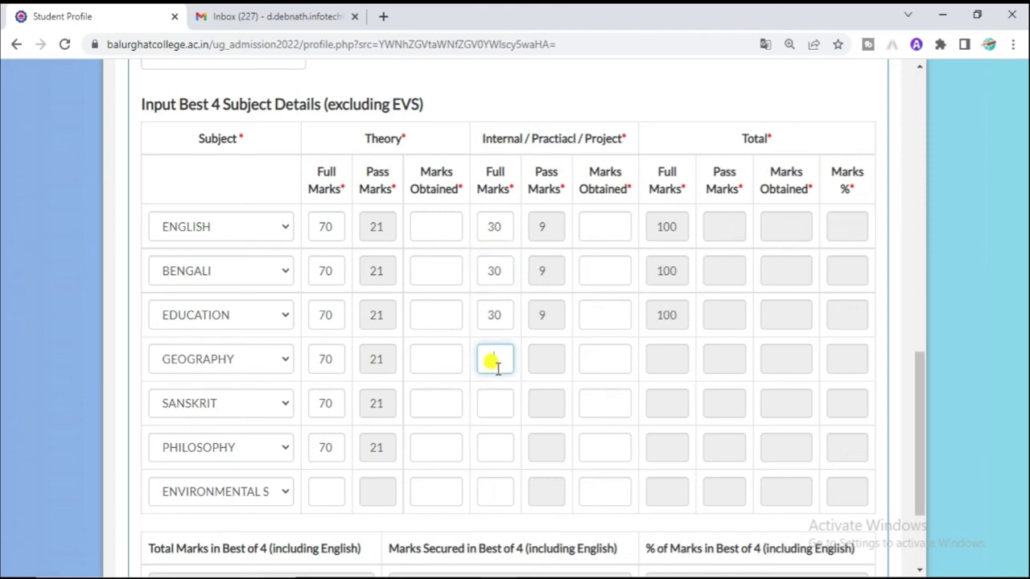
click(488, 406)
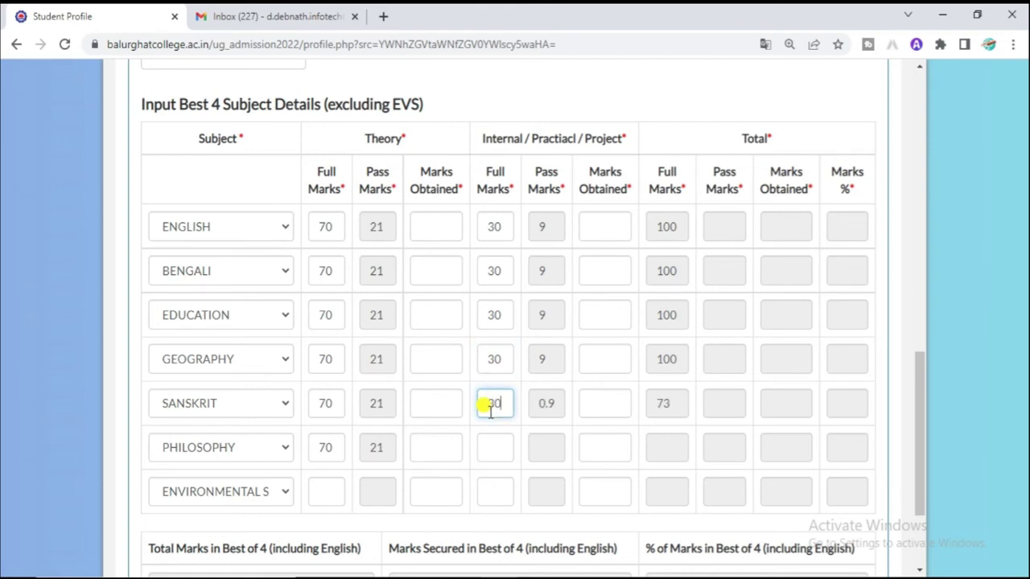
click(491, 440)
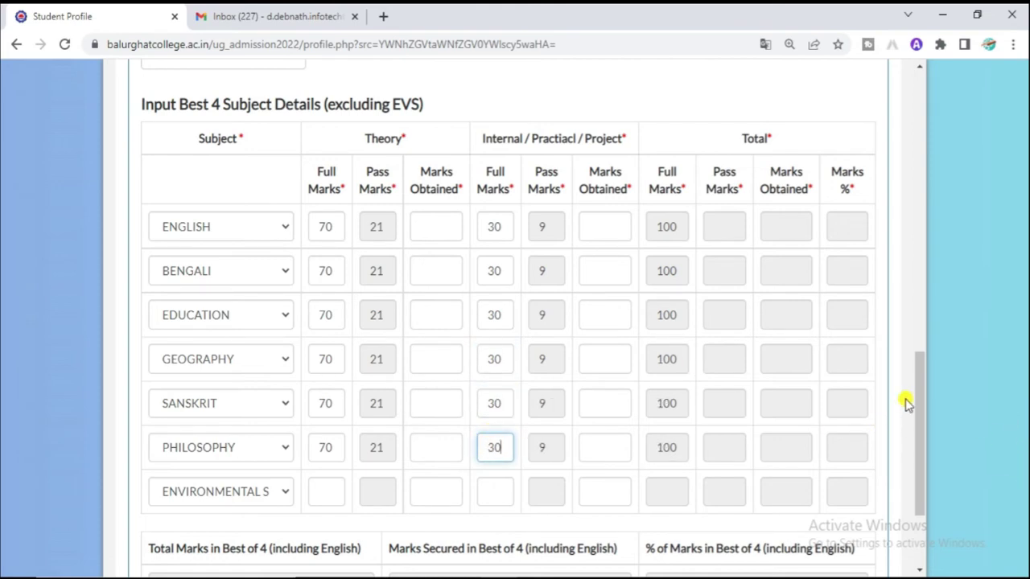
mouse_move(916, 400)
mouse_down()
mouse_move(915, 368)
mouse_move(915, 397)
mouse_up()
Fill Theory Marks Obtained with 65, 60, 55 and 57 for the first four subjects
click(453, 233)
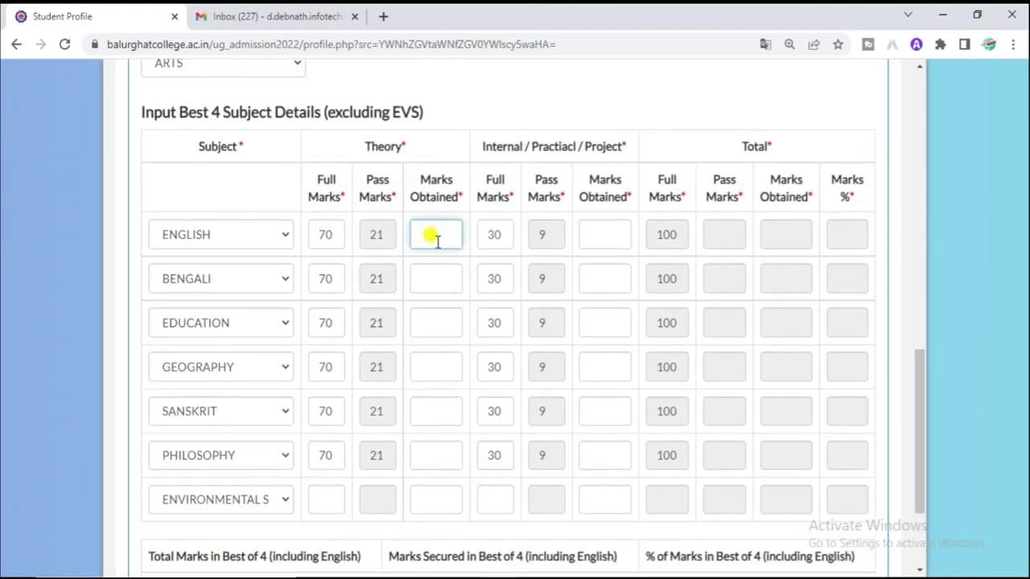
text(65)
click(422, 278)
text(60)
click(424, 317)
text(55)
click(430, 364)
text(57)
click(432, 407)
Fill Internal Marks Obtained with 22, 27, 25, 29 and 22 down the rows
click(595, 232)
text(22)
click(603, 278)
text(27)
click(604, 318)
text(25)
click(605, 363)
text(29)
click(602, 408)
text(22)
click(614, 455)
text(3)
key(BackSpace)
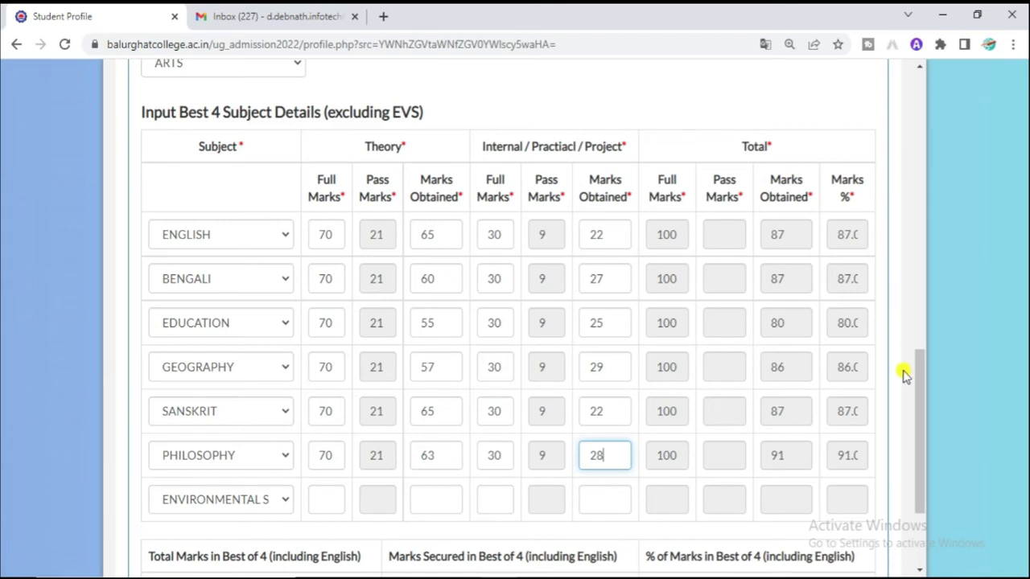
scroll(922, 395, down, 1)
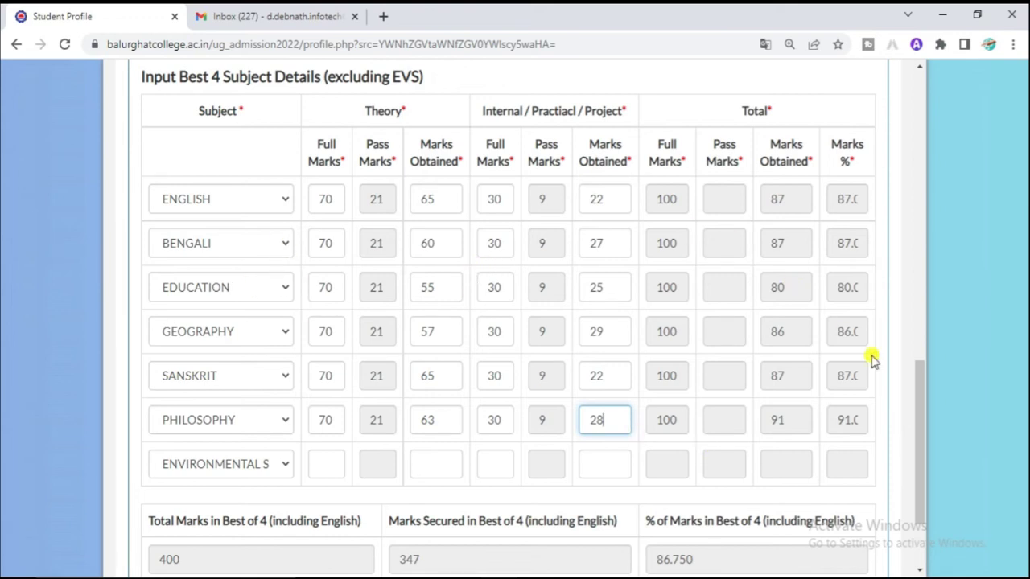
Save & Proceed on the completed marks table totalling 347 of 400 (86.750%)
drag(915, 373, 924, 419)
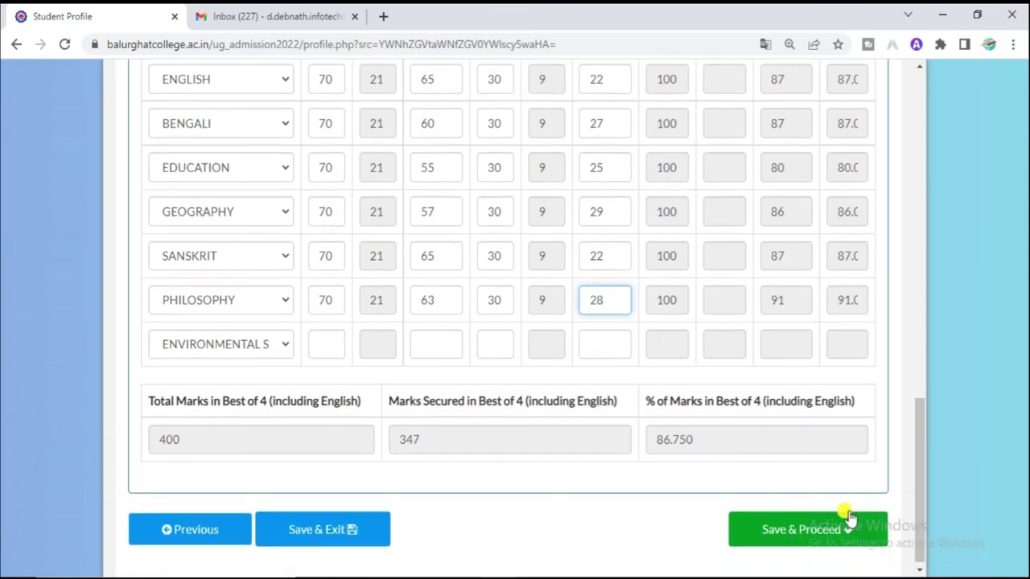
click(791, 531)
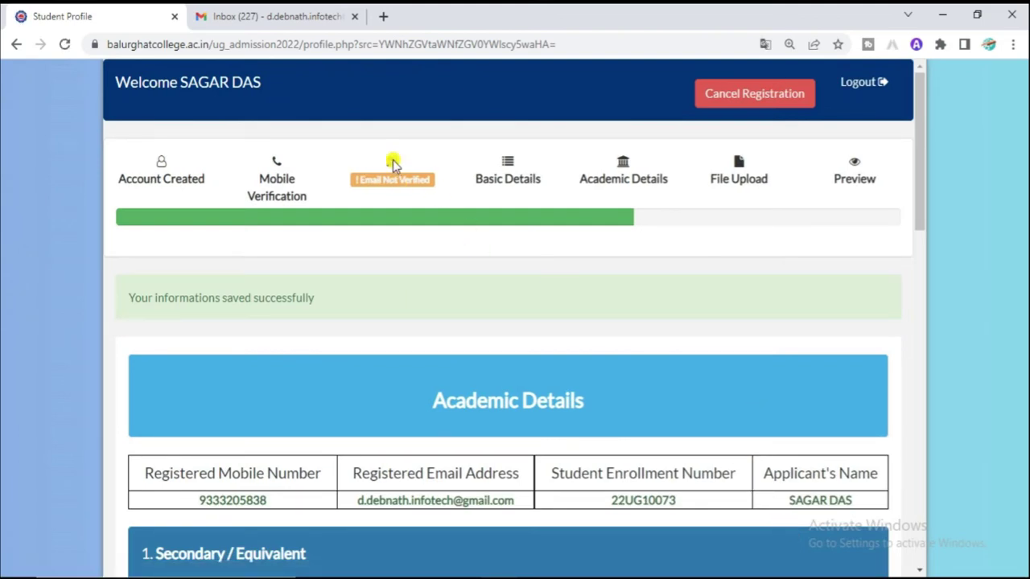
Pick ARTS as the Higher Secondary stream and ENGLISH as the first subject, then save
drag(917, 158, 962, 510)
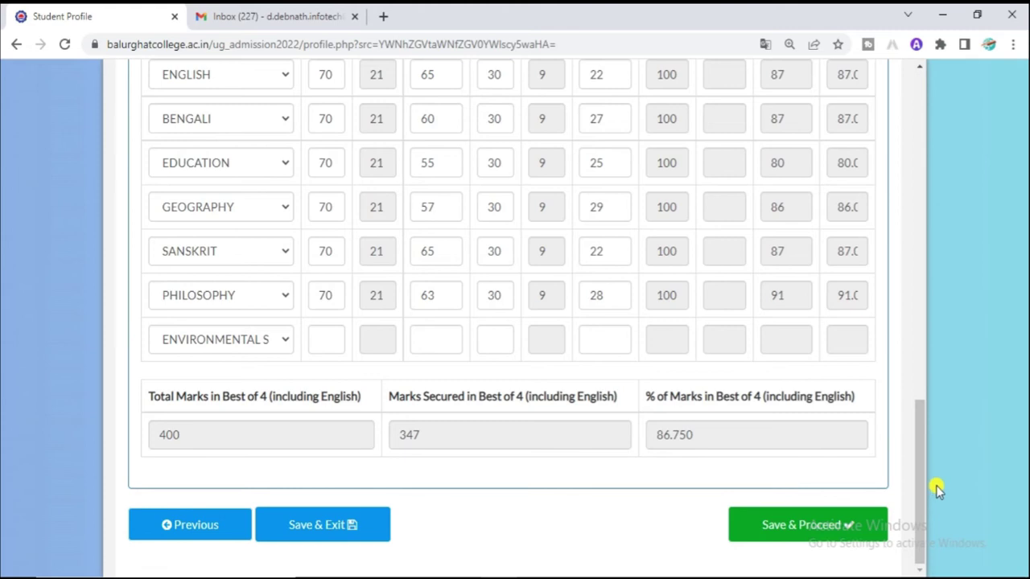
drag(919, 480, 917, 141)
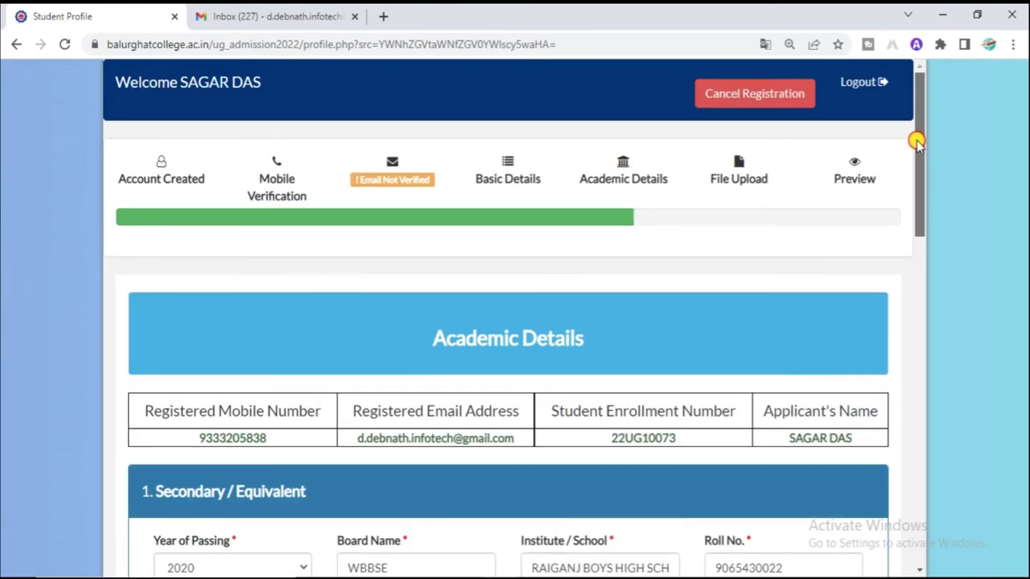
scroll(770, 359, down, 8)
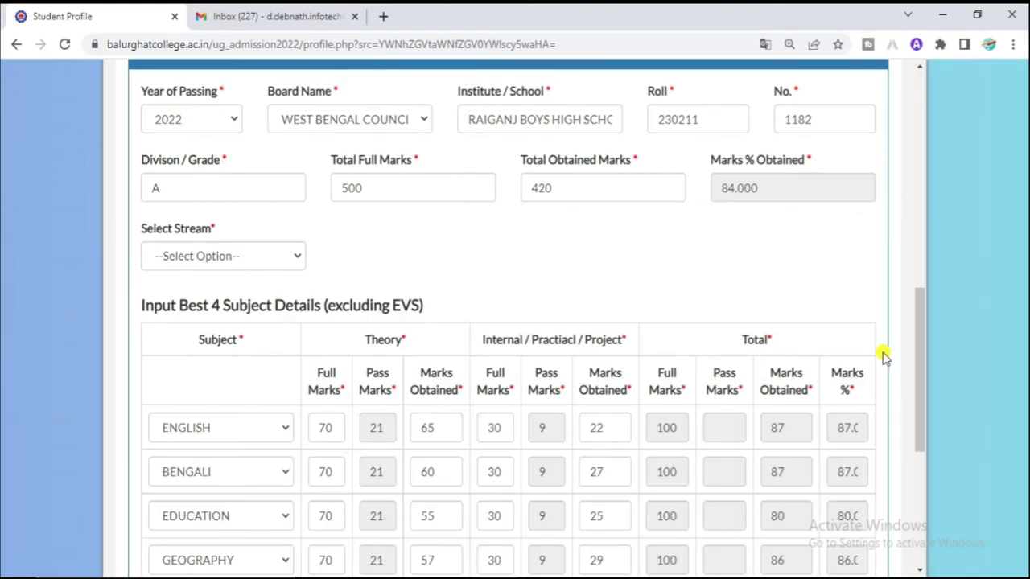
drag(927, 290, 927, 306)
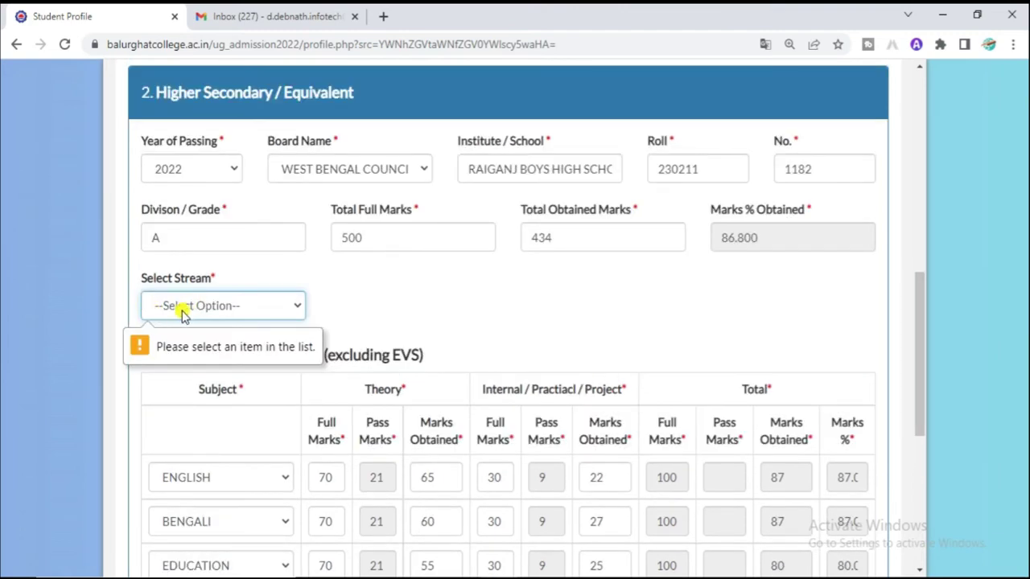
click(196, 307)
click(173, 344)
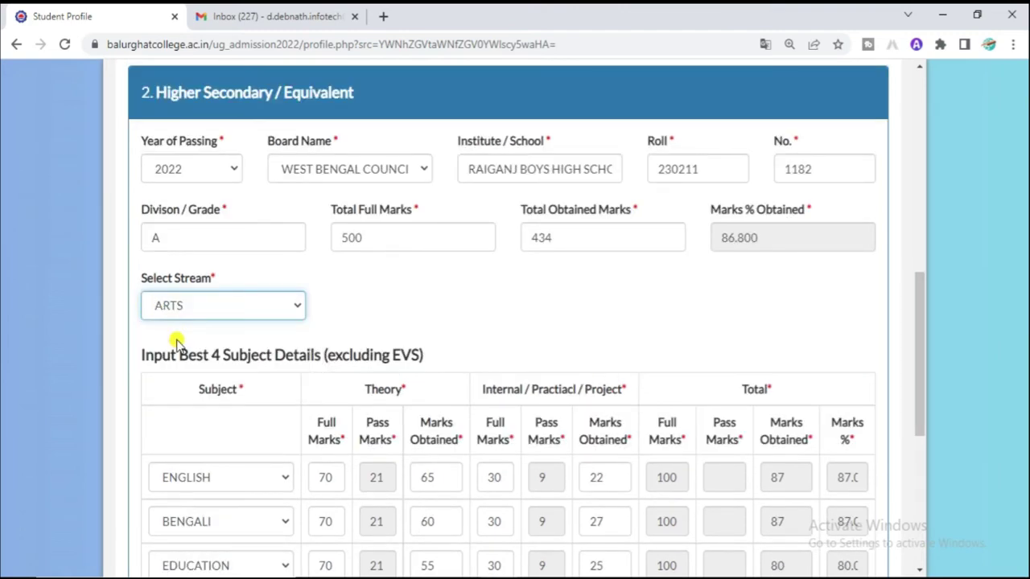
click(241, 478)
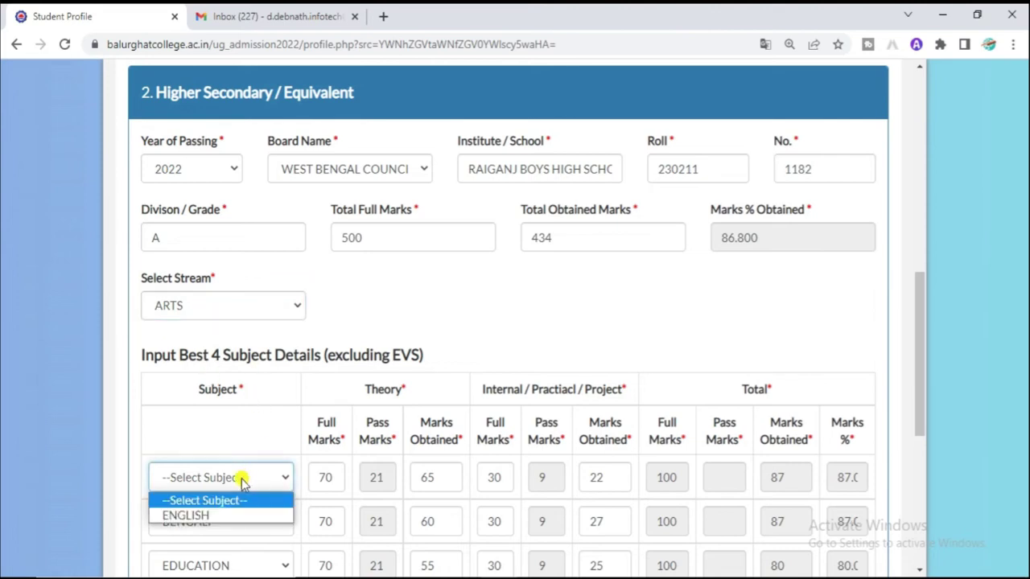
click(226, 514)
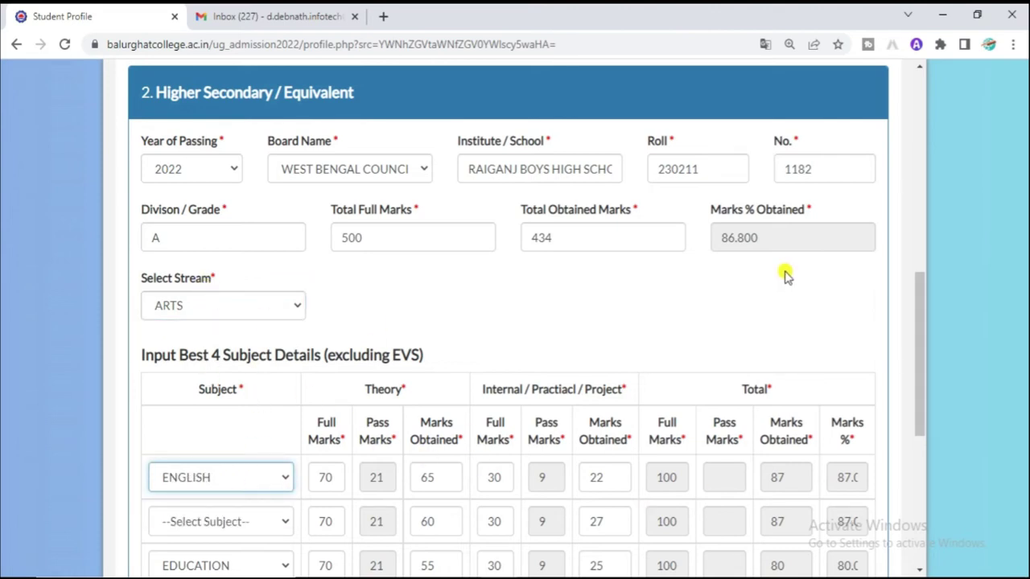
drag(917, 295, 961, 519)
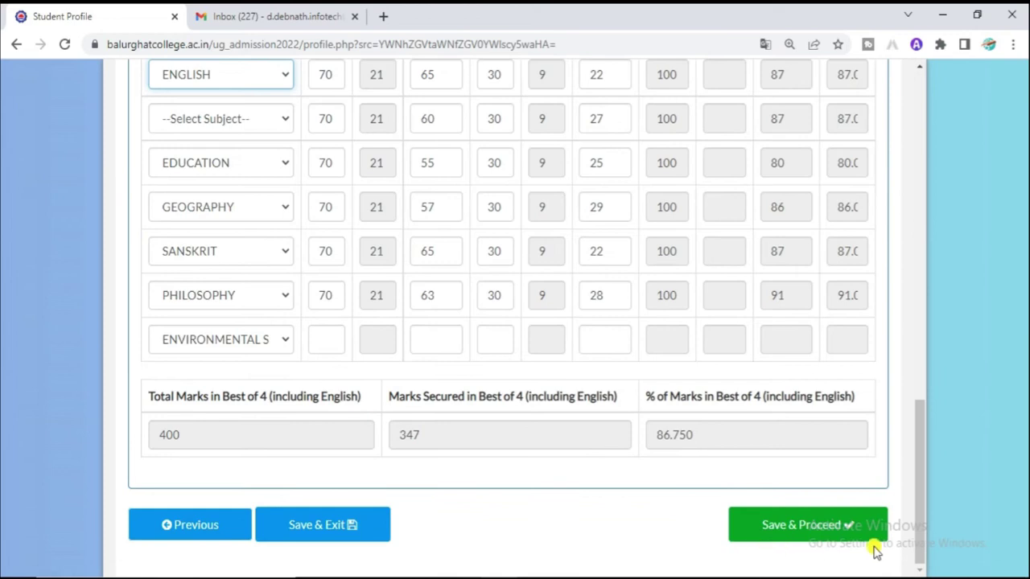
click(822, 533)
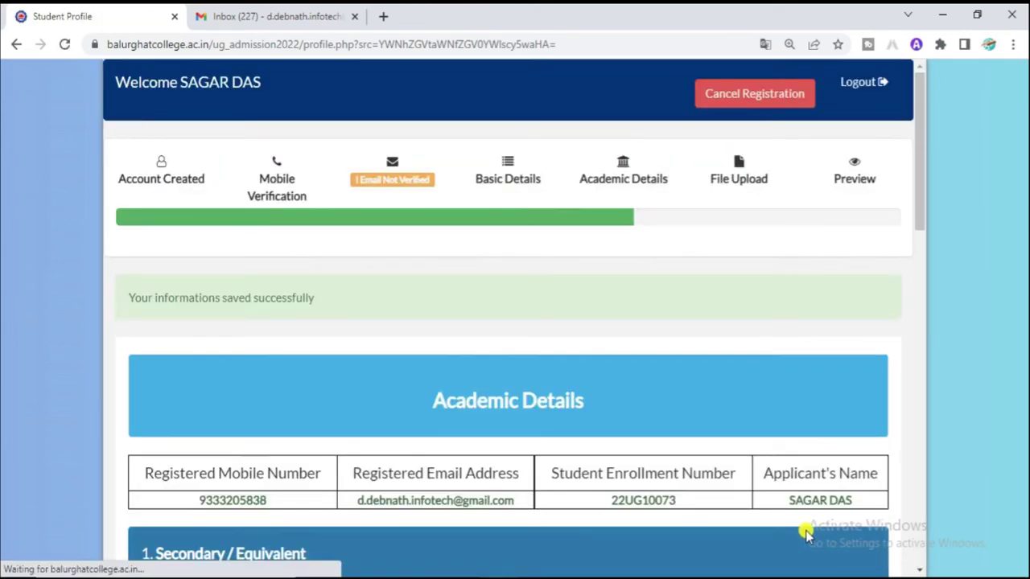
Attempt to save the academic details twice from the bottom of the form
scroll(639, 345, down, 8)
scroll(639, 346, up, 4)
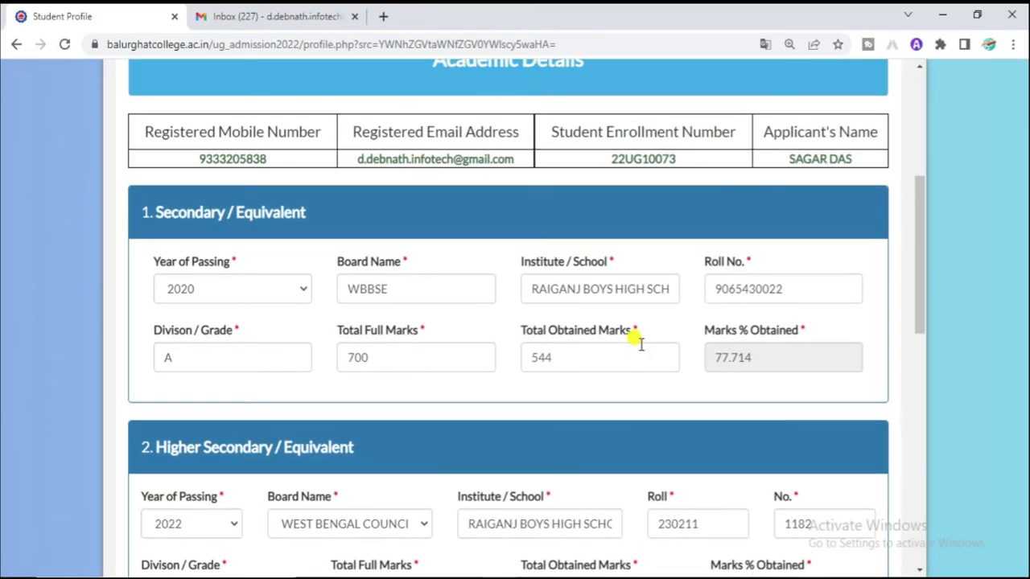
scroll(639, 343, down, 8)
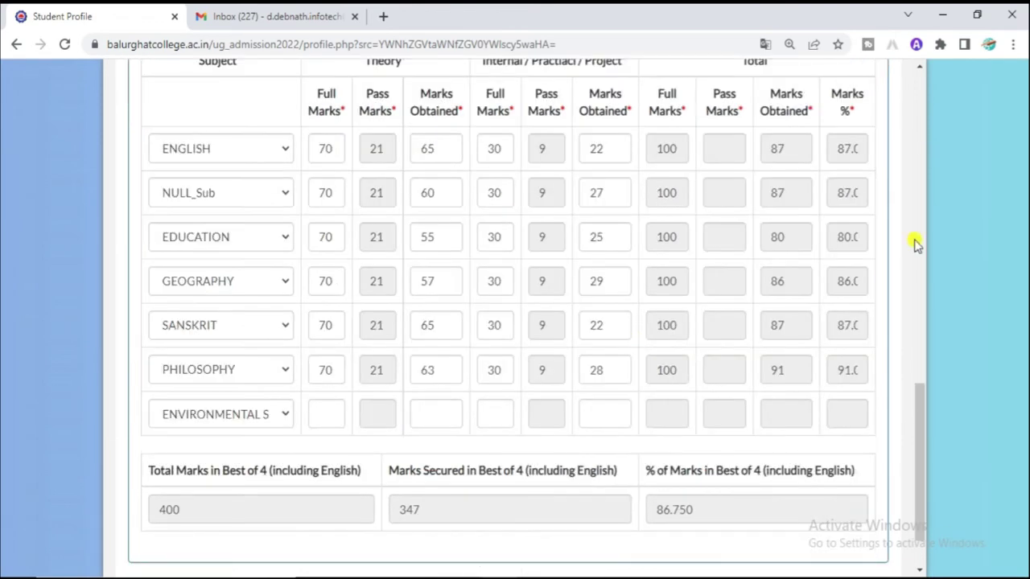
drag(920, 422, 976, 488)
click(333, 526)
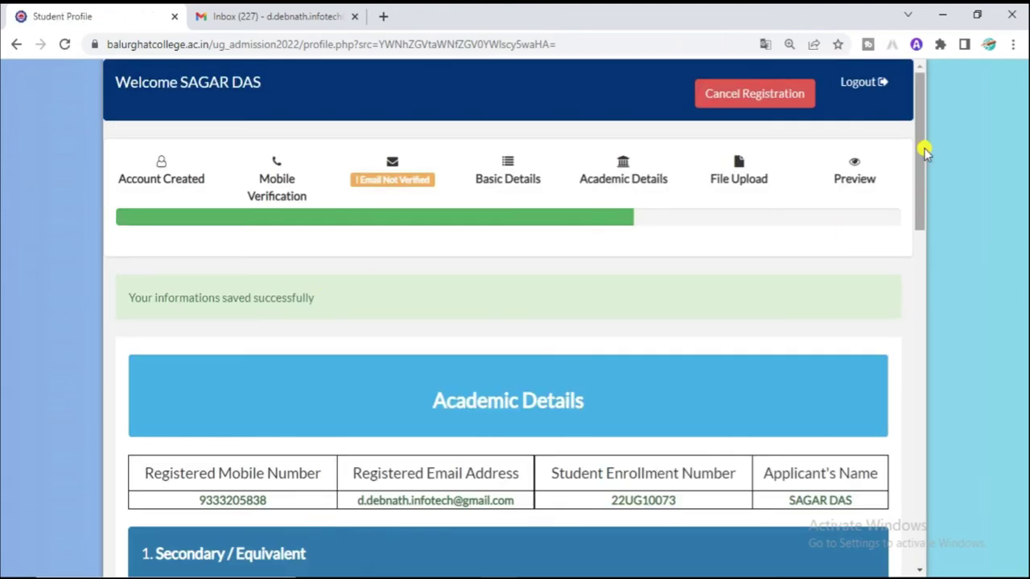
drag(923, 156, 955, 540)
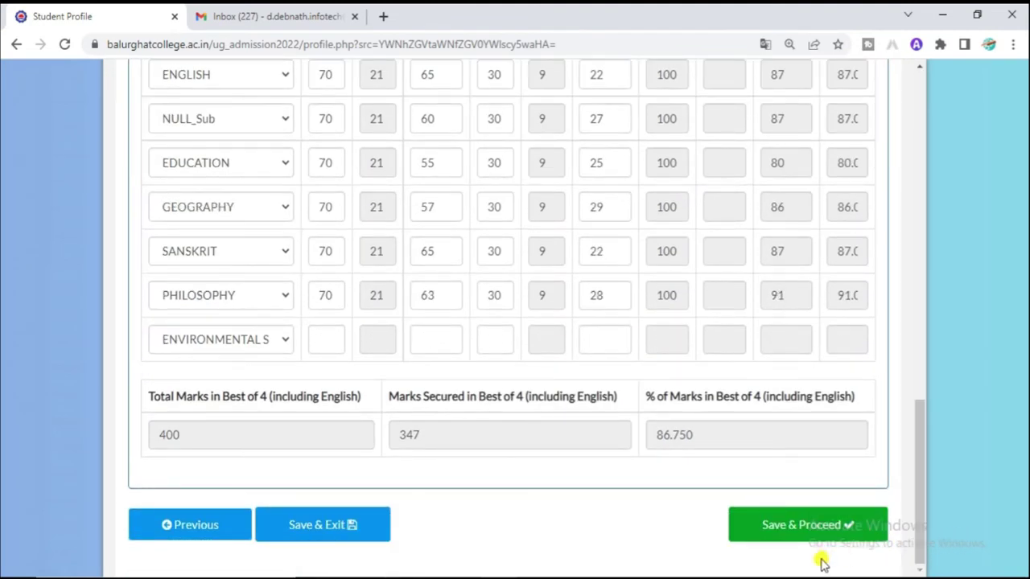
click(832, 526)
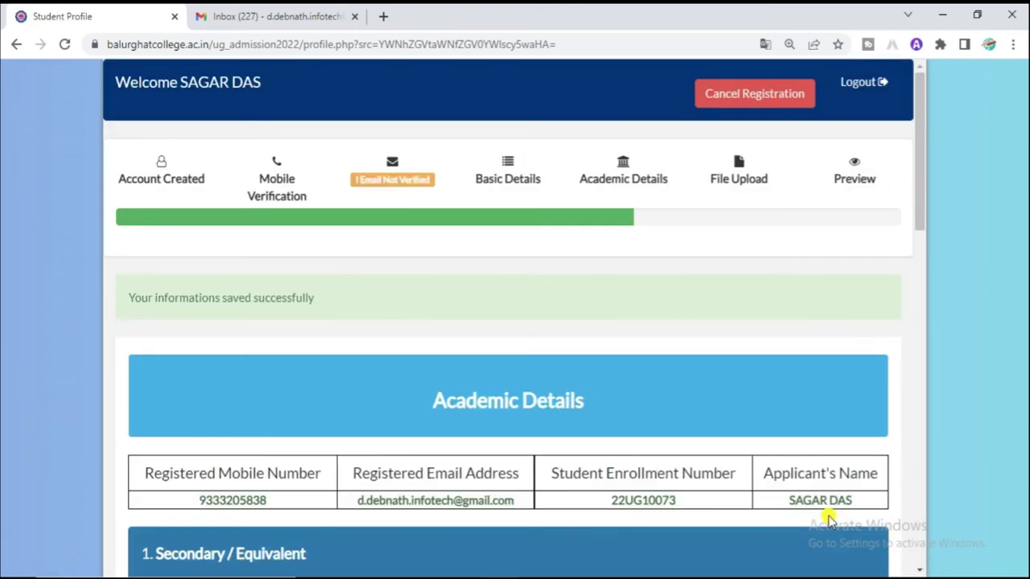
drag(145, 297, 329, 304)
drag(924, 161, 918, 498)
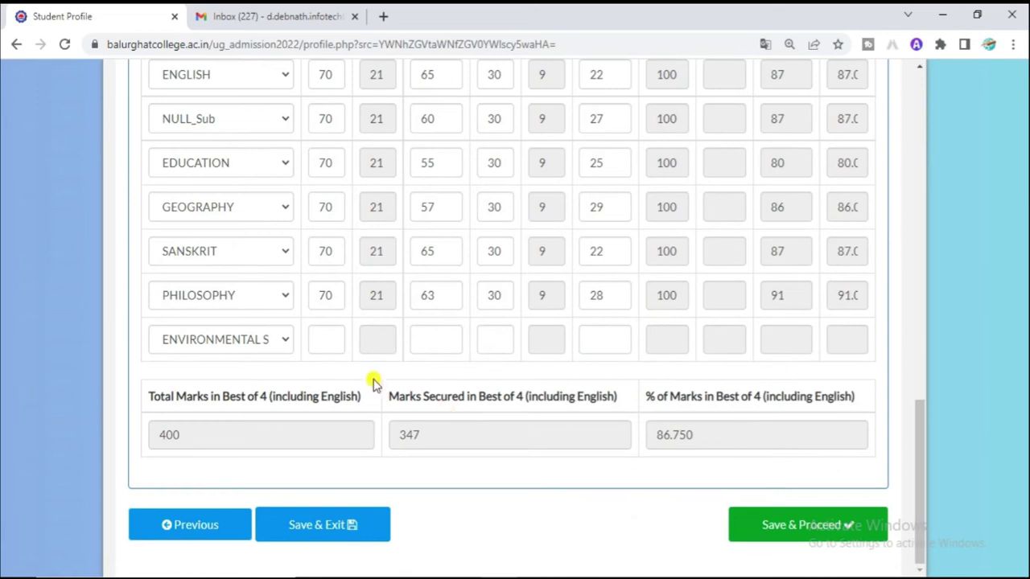
Enter 00 in the ENVIRONMENTAL S marks boxes
click(332, 345)
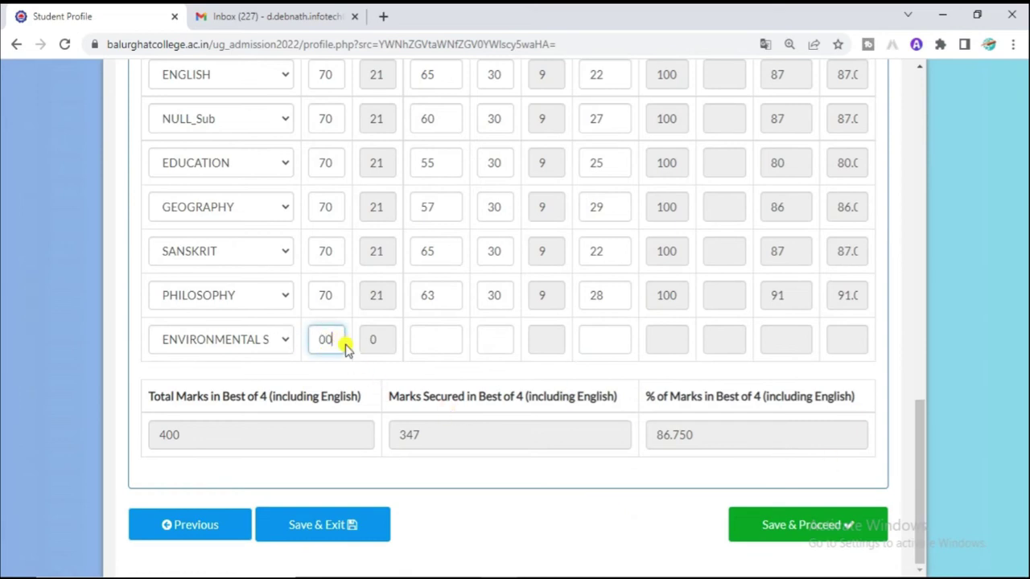
click(435, 342)
text(00)
click(495, 341)
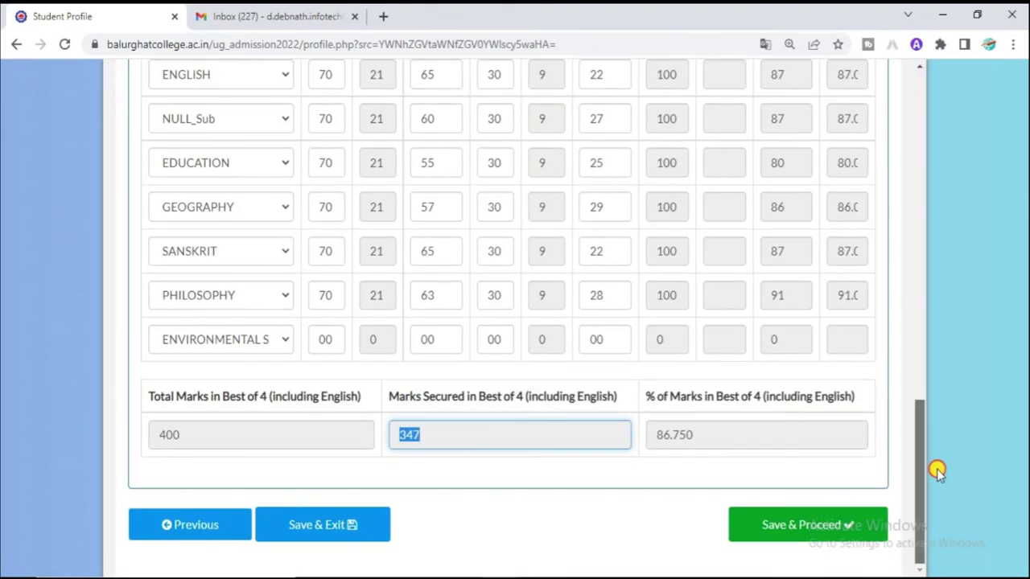
scroll(202, 448, up, 15)
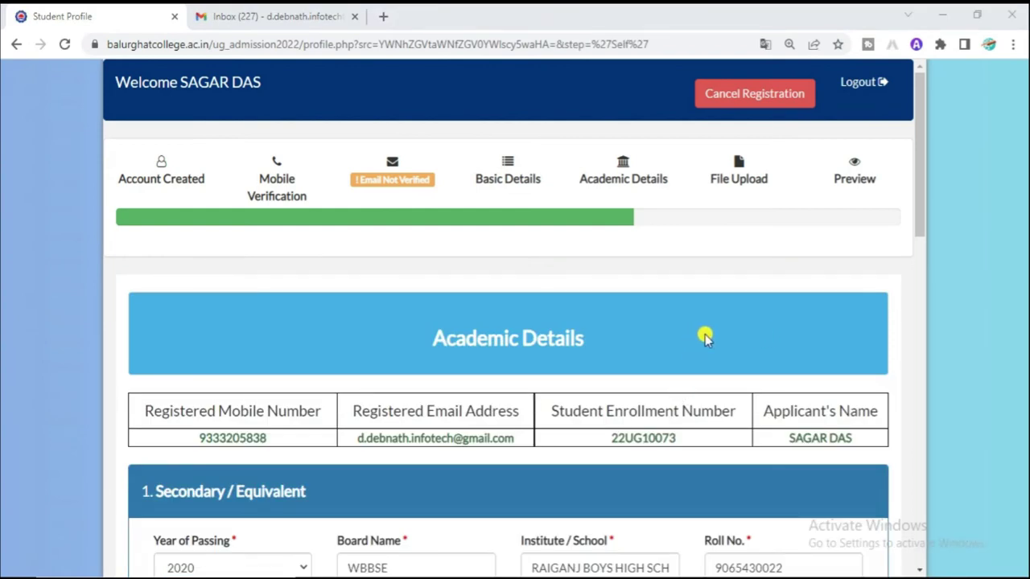
drag(922, 207, 961, 559)
Save the academic details and go back to the Basic Details step
click(839, 525)
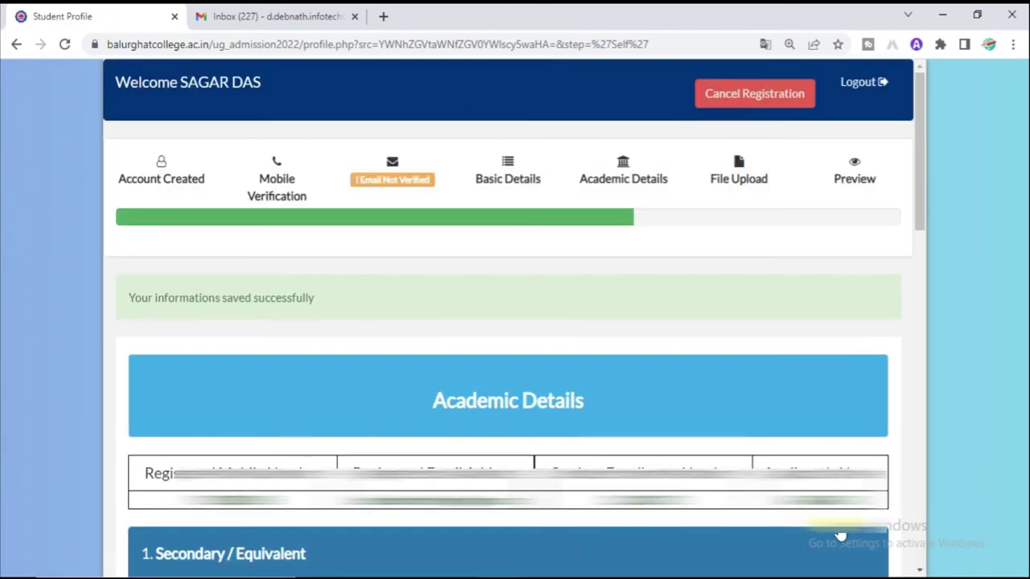
scroll(789, 386, down, 15)
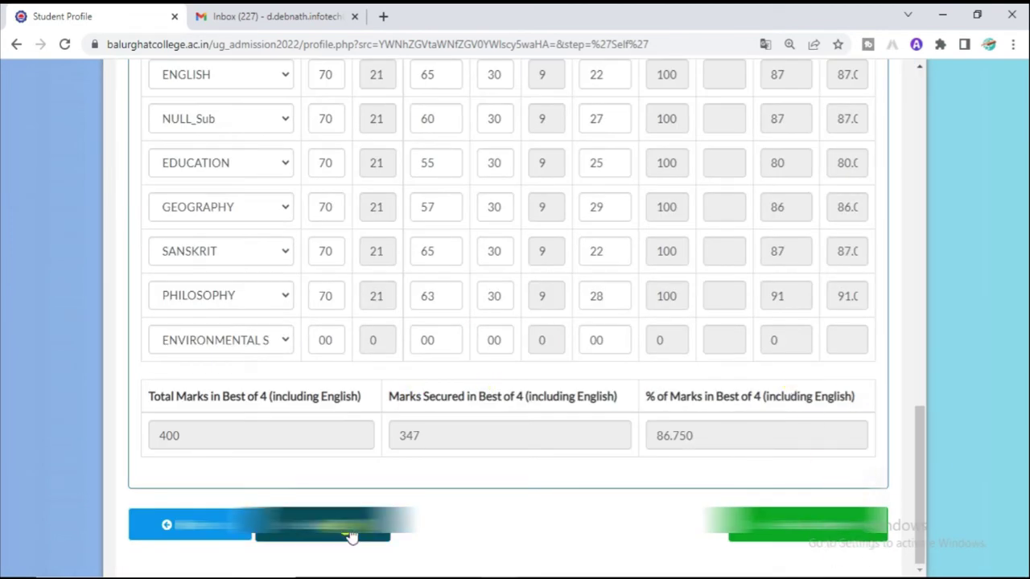
scroll(494, 352, down, 12)
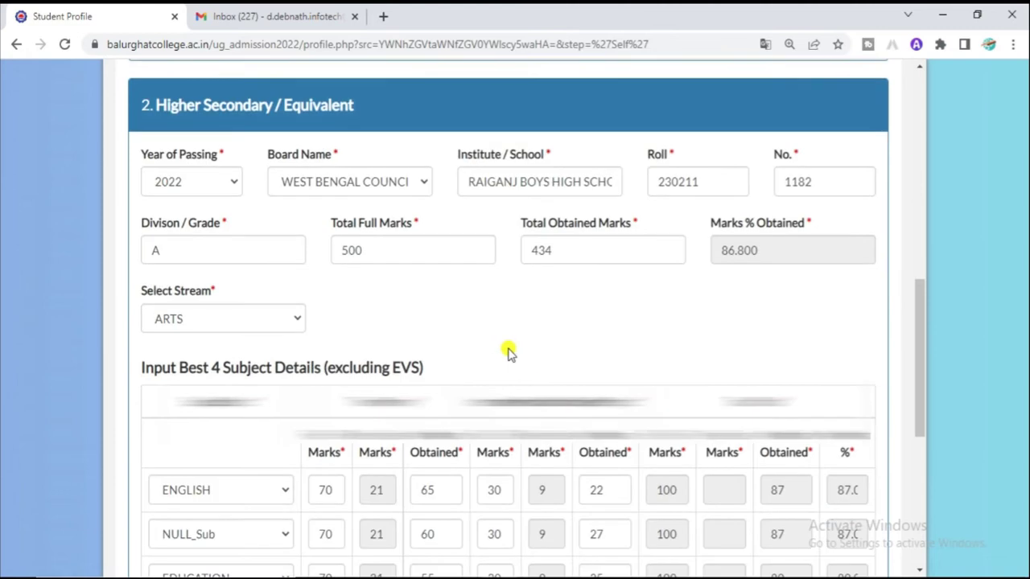
scroll(515, 352, down, 1)
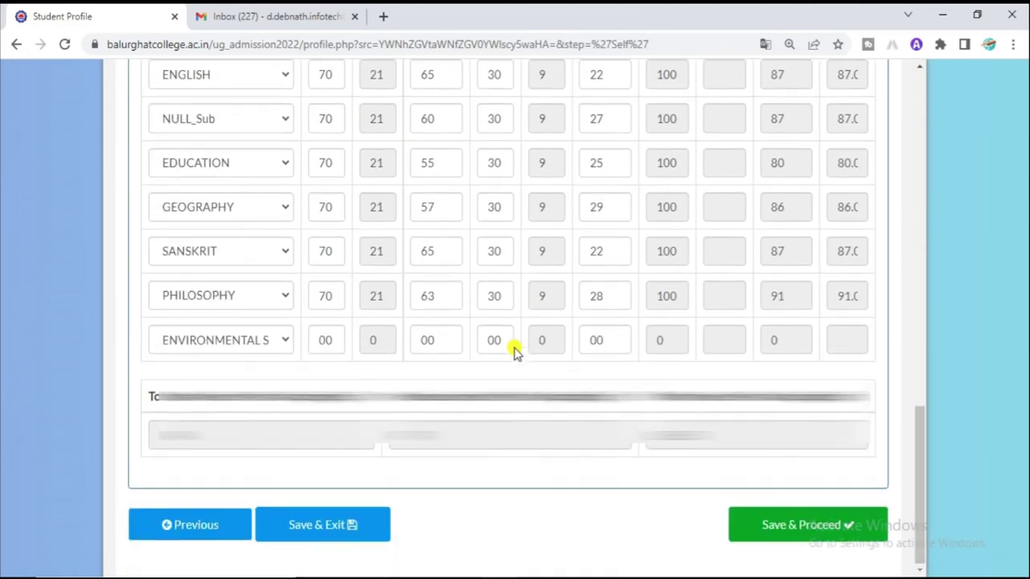
click(188, 527)
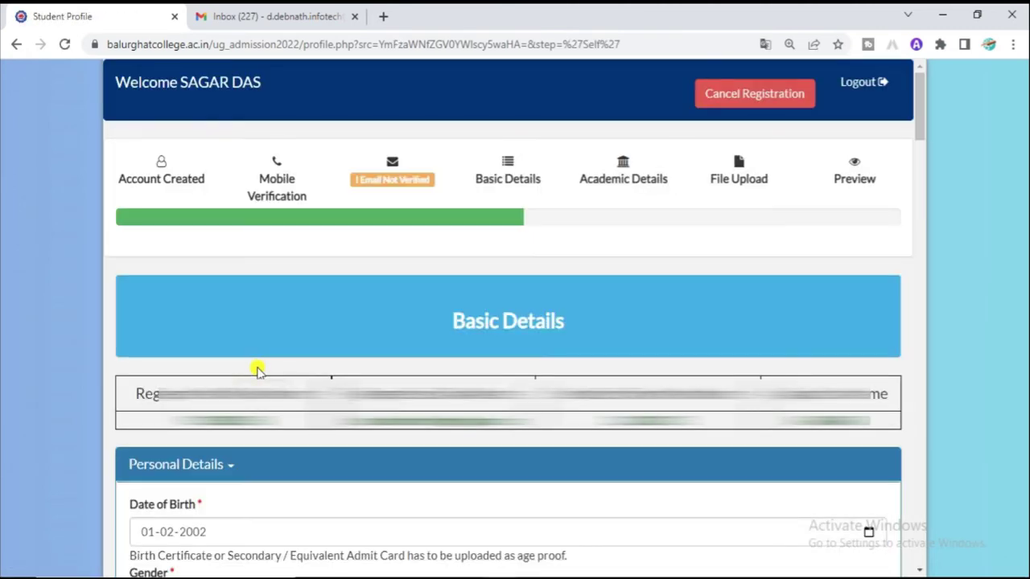
Attempt to save the basic details from the bottom of the form
scroll(289, 375, down, 3)
scroll(316, 380, down, 18)
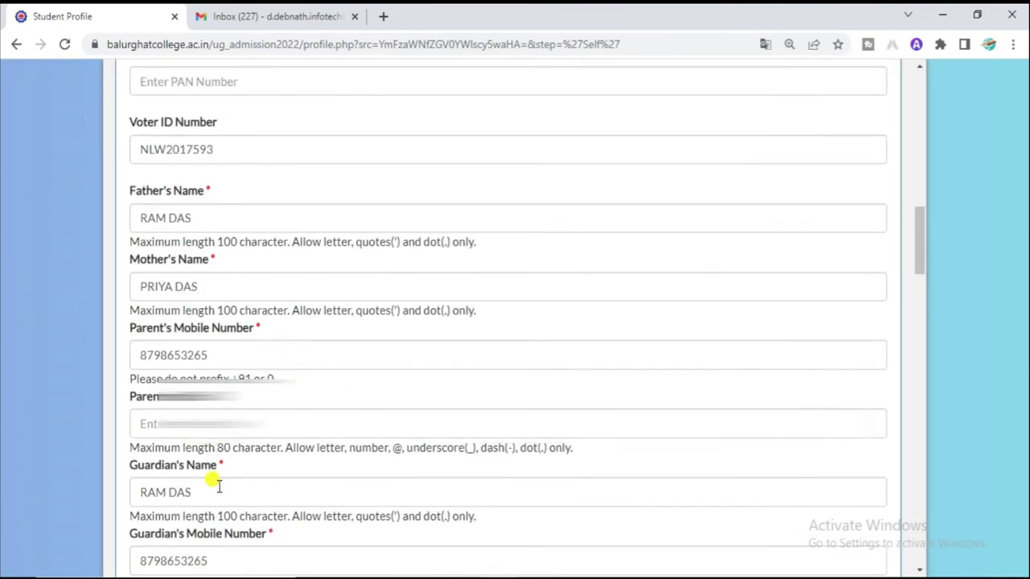
scroll(553, 337, down, 14)
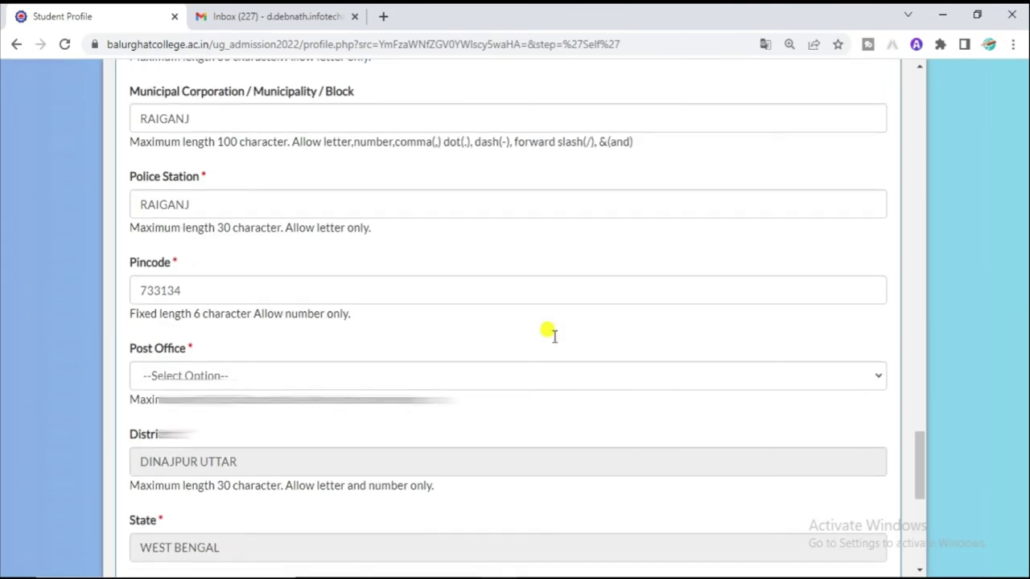
scroll(554, 338, up, 20)
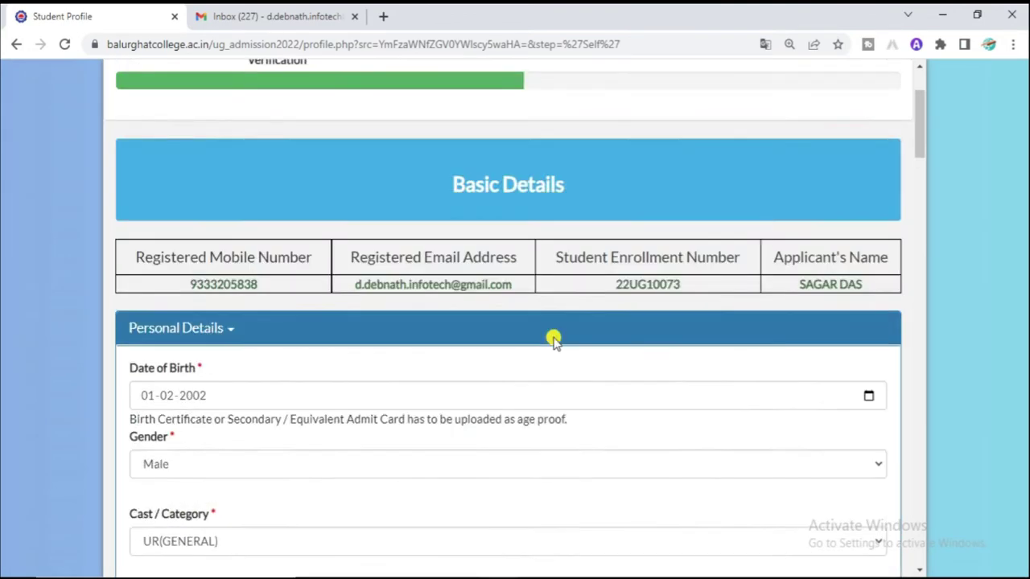
scroll(553, 338, down, 12)
scroll(553, 340, down, 20)
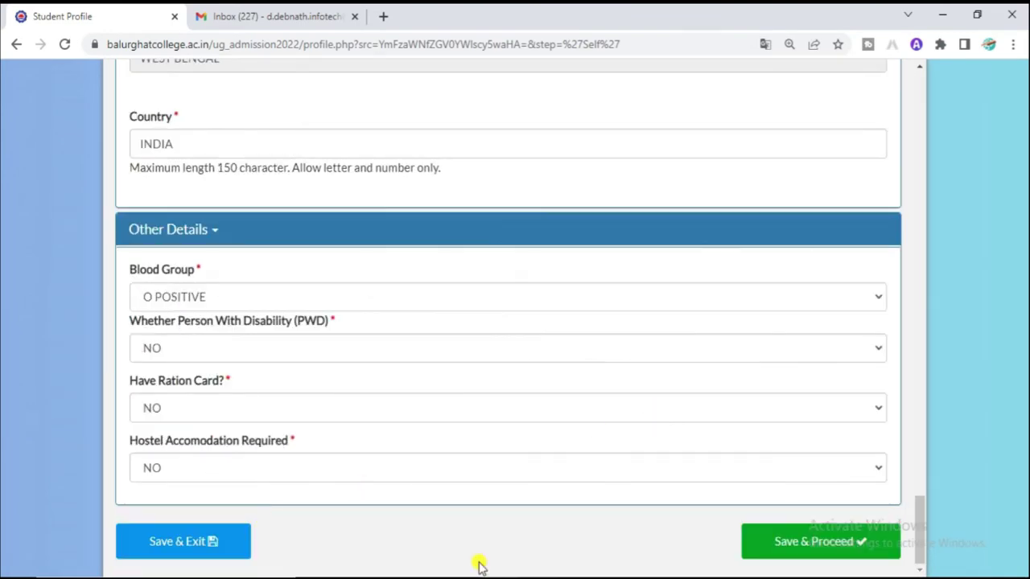
click(816, 545)
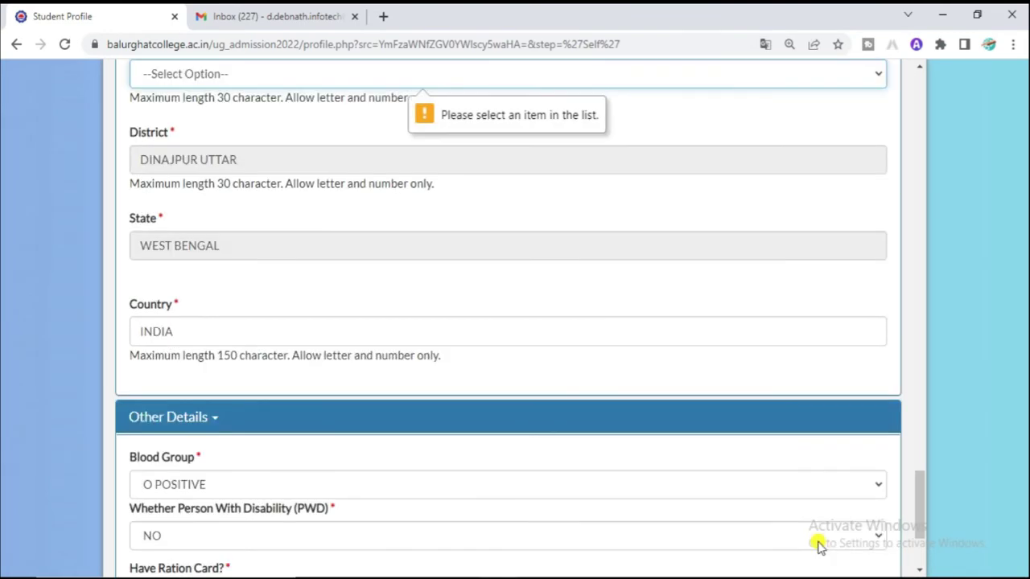
Set the Post Office to Raiganj Town SO
scroll(650, 362, up, 4)
click(322, 420)
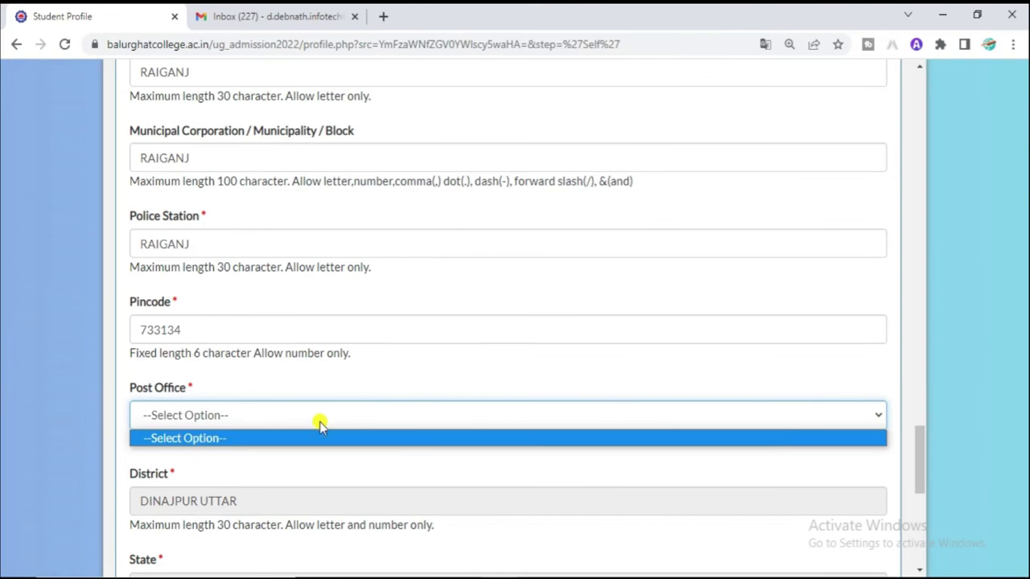
scroll(322, 412, down, 7)
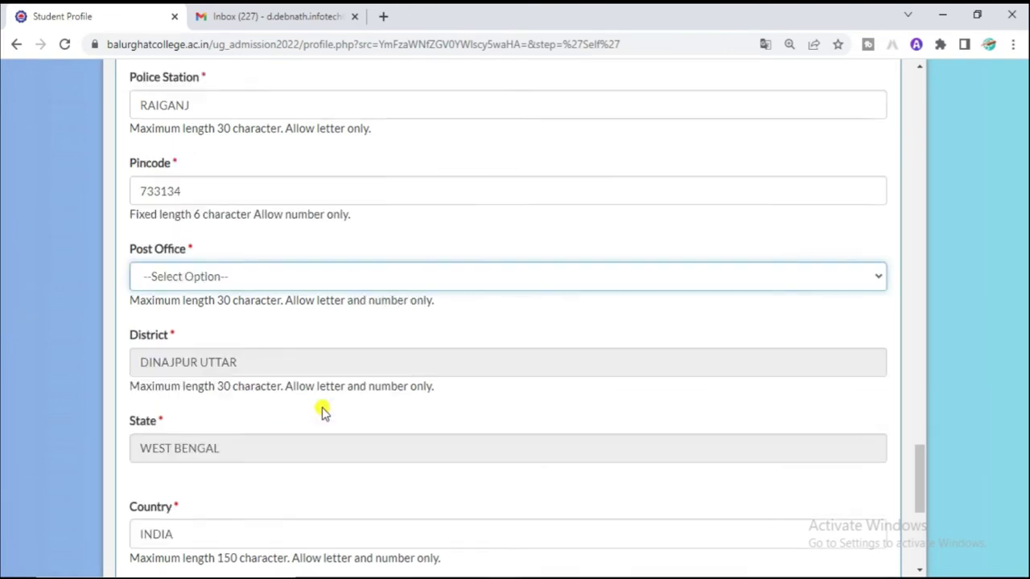
scroll(362, 345, up, 4)
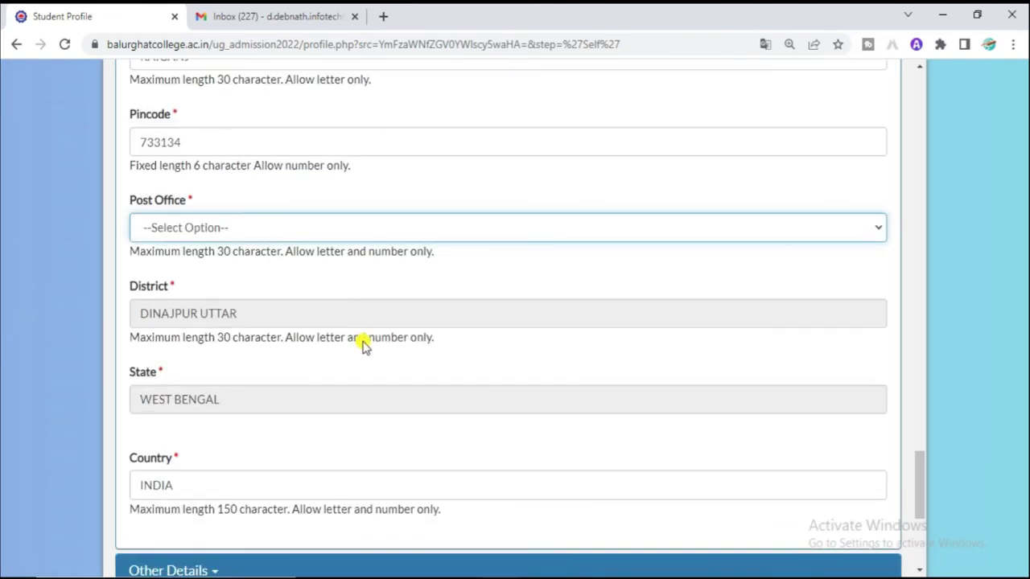
scroll(297, 267, up, 3)
click(212, 485)
scroll(255, 301, down, 4)
click(233, 228)
scroll(206, 420, down, 1)
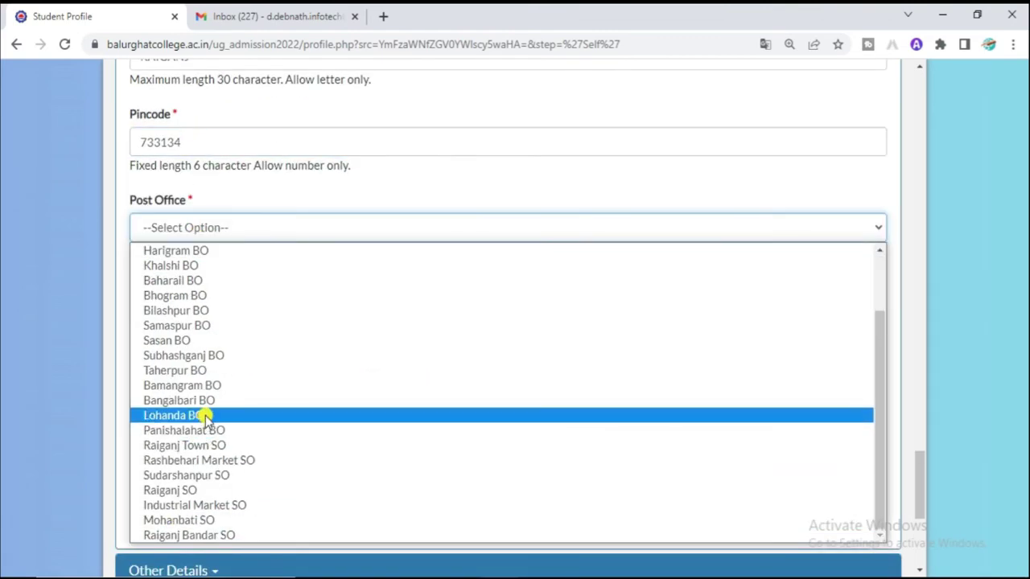
click(201, 445)
scroll(212, 364, up, 4)
scroll(212, 368, down, 8)
Save the basic details, then save the academic details again
click(784, 542)
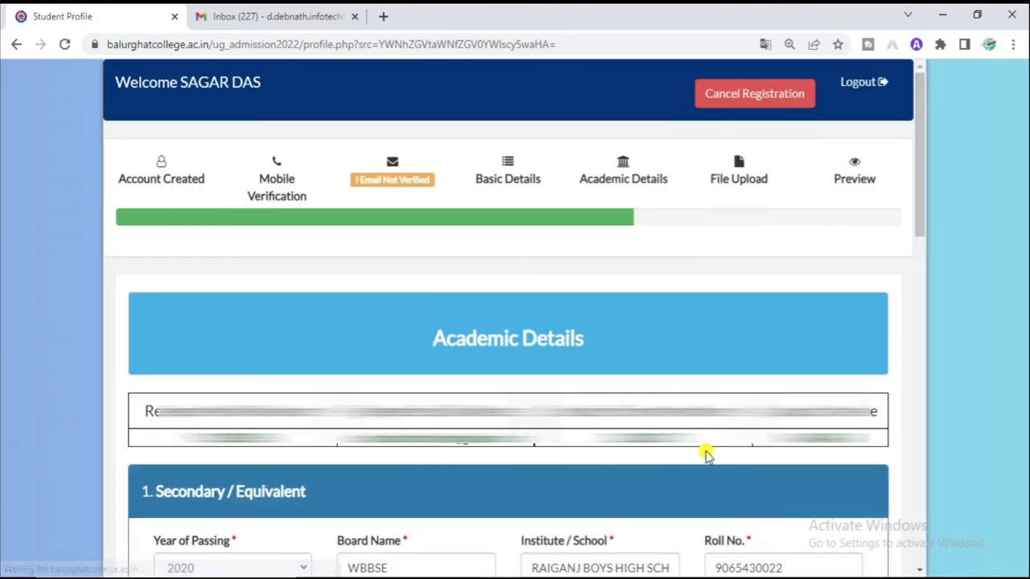
scroll(704, 454, down, 10)
click(801, 523)
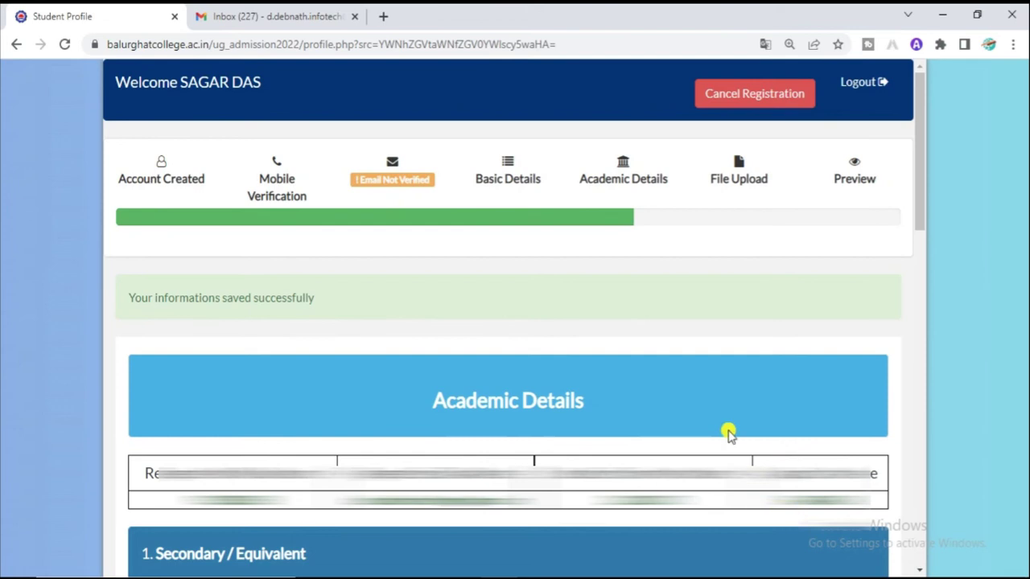
Resubmit the academic details and return to the Basic Details step
scroll(727, 432, down, 4)
scroll(727, 432, down, 10)
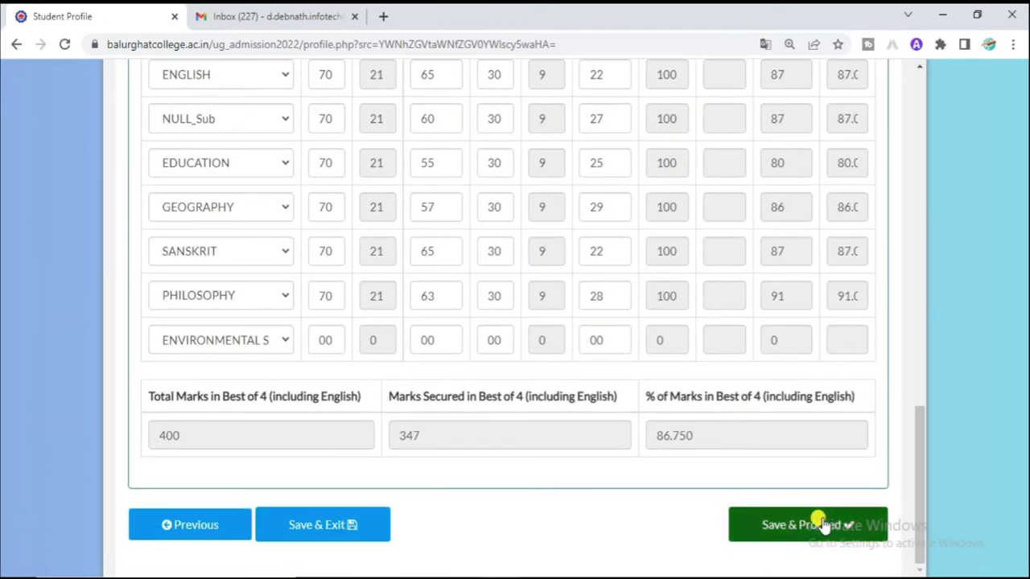
click(885, 525)
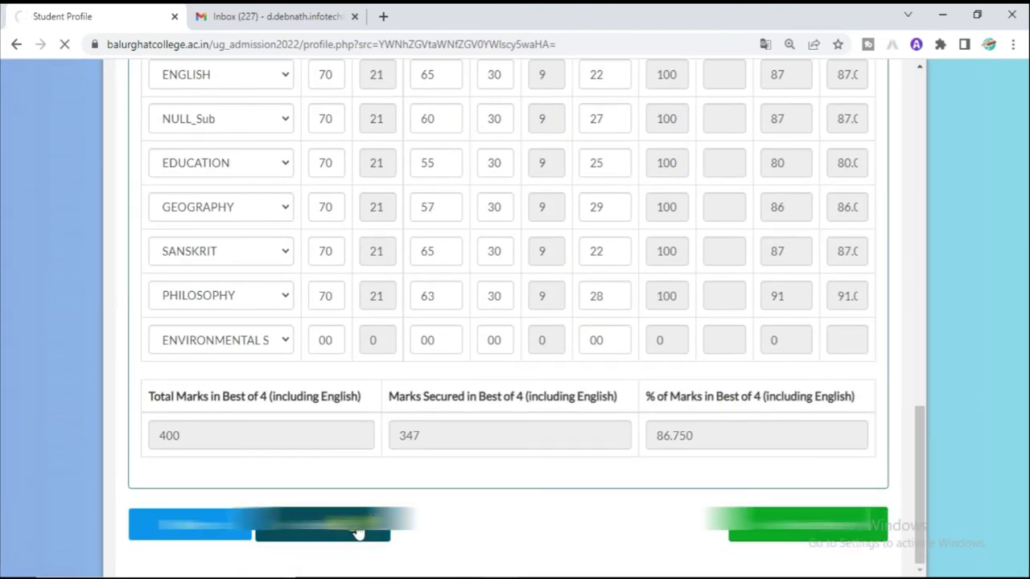
scroll(359, 533, down, 15)
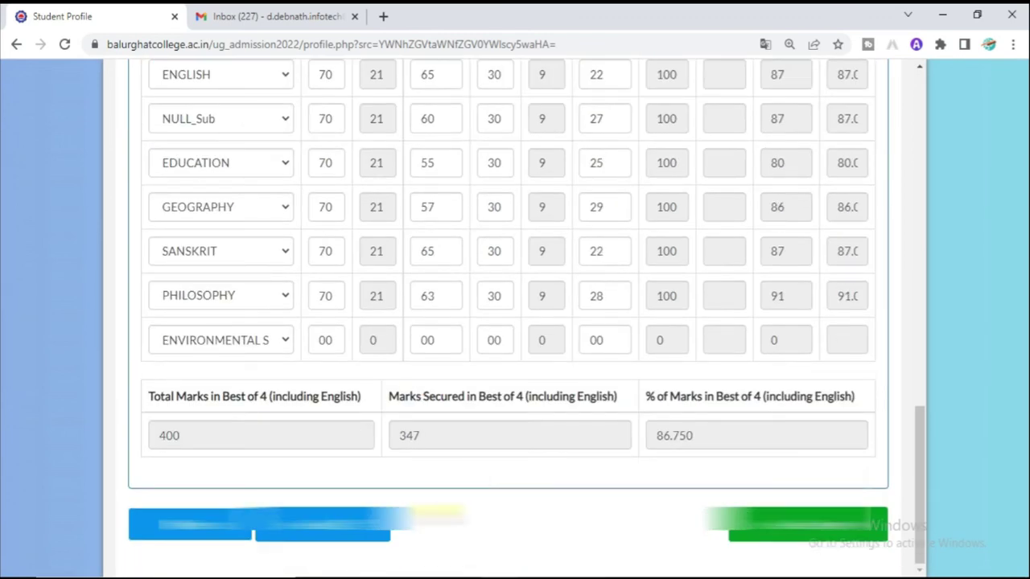
click(201, 532)
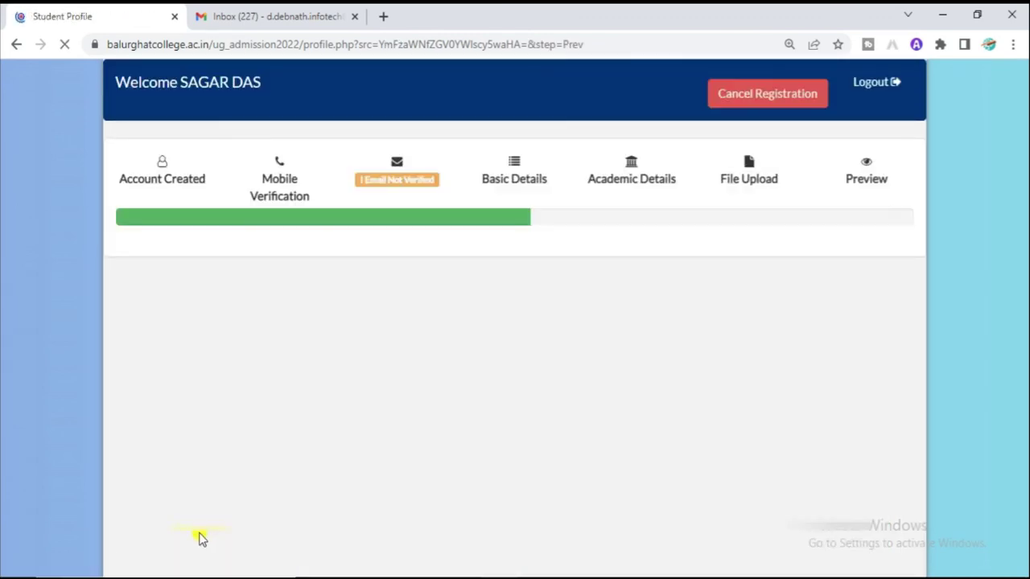
Make the permanent address the same as the present address
scroll(368, 416, down, 4)
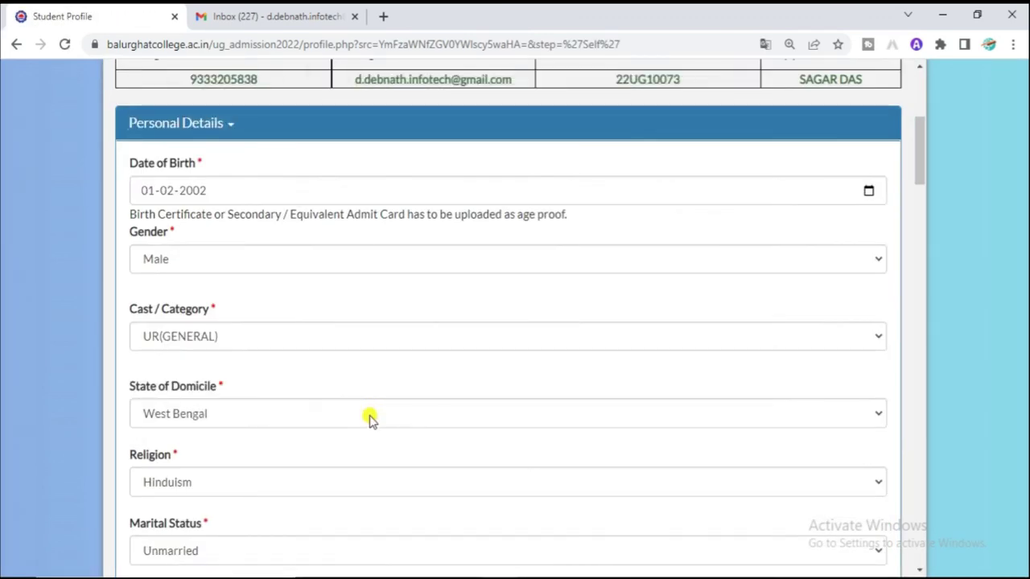
scroll(368, 416, down, 8)
scroll(363, 413, down, 16)
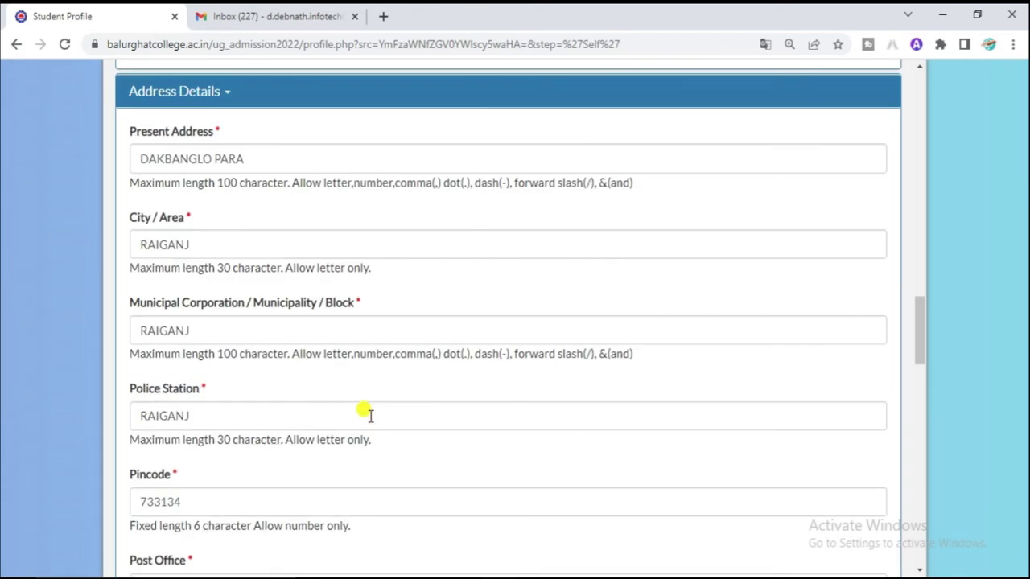
scroll(368, 421, down, 8)
scroll(367, 421, up, 9)
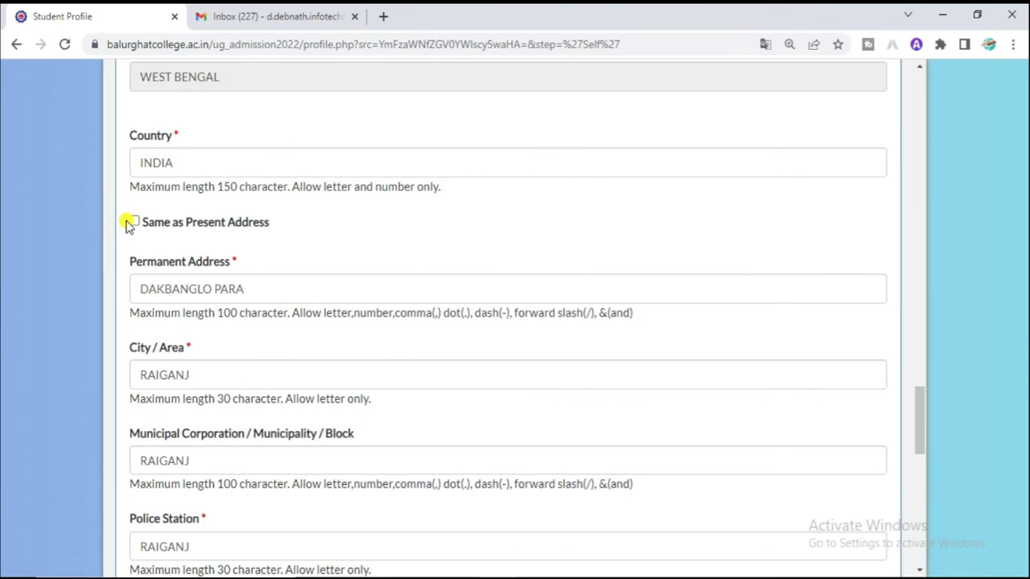
click(133, 223)
scroll(225, 330, down, 8)
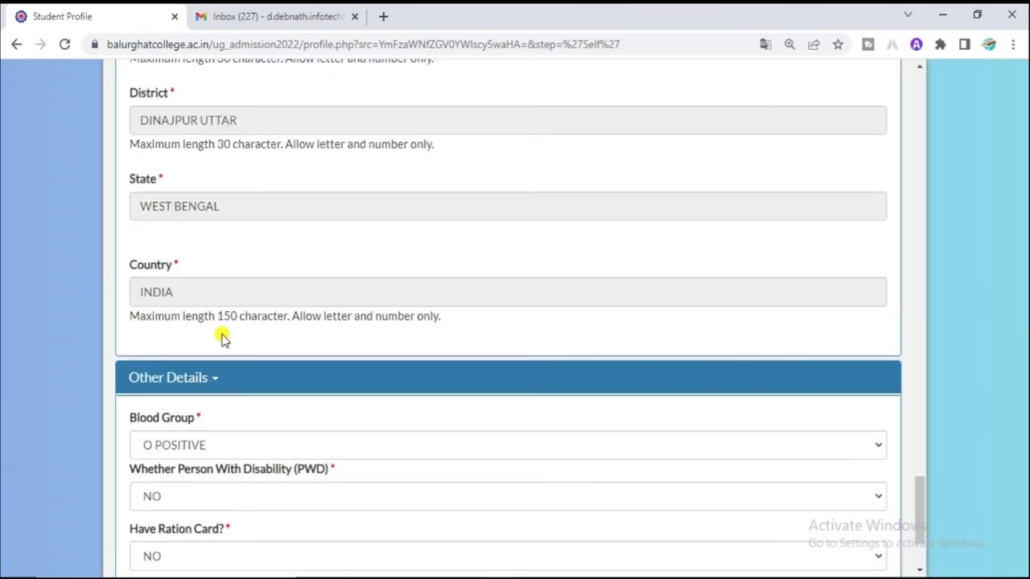
scroll(230, 386, down, 2)
scroll(265, 421, up, 10)
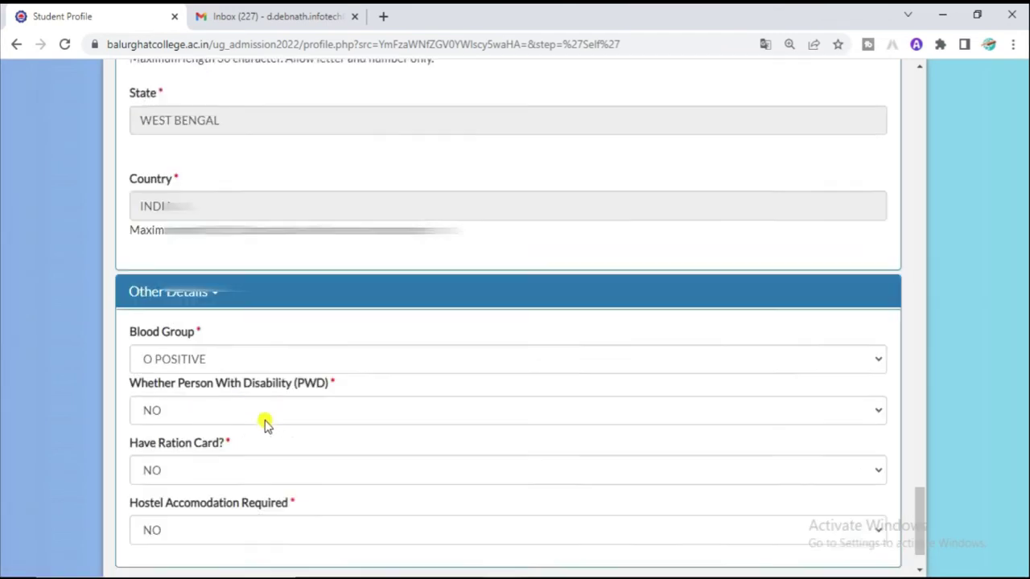
scroll(269, 425, up, 8)
scroll(278, 418, up, 15)
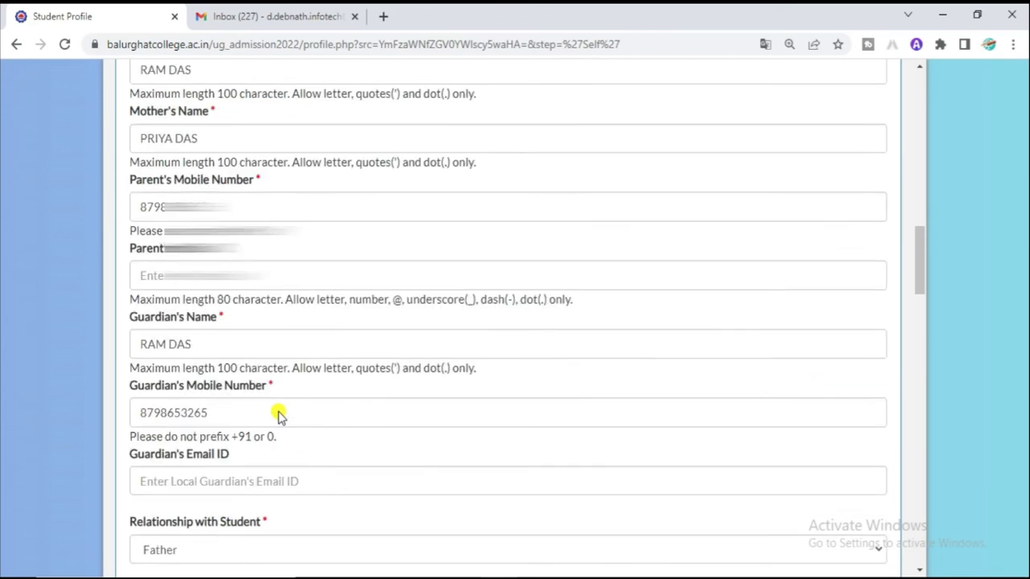
scroll(417, 342, up, 3)
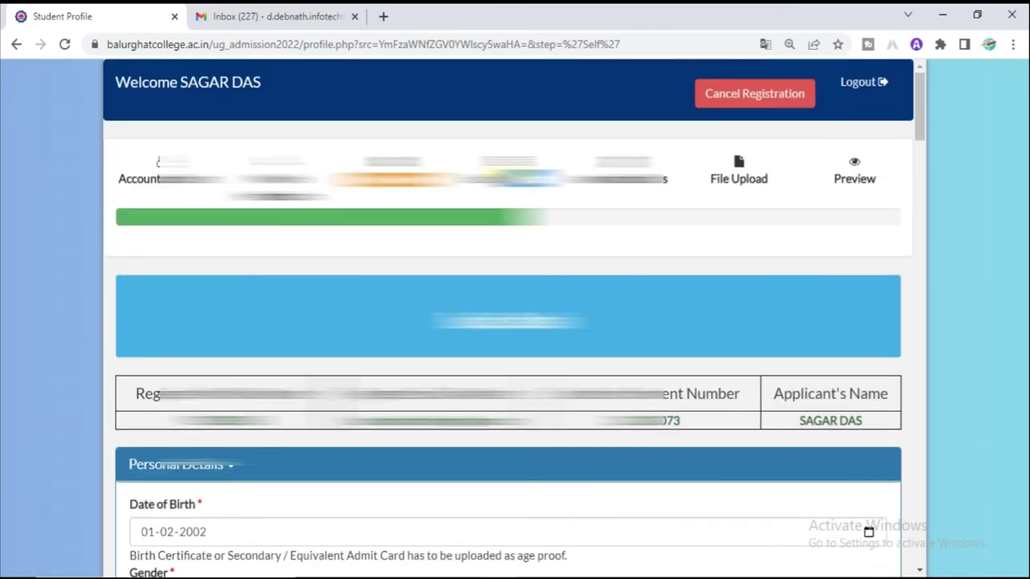
scroll(515, 322, down, 4)
scroll(515, 322, down, 15)
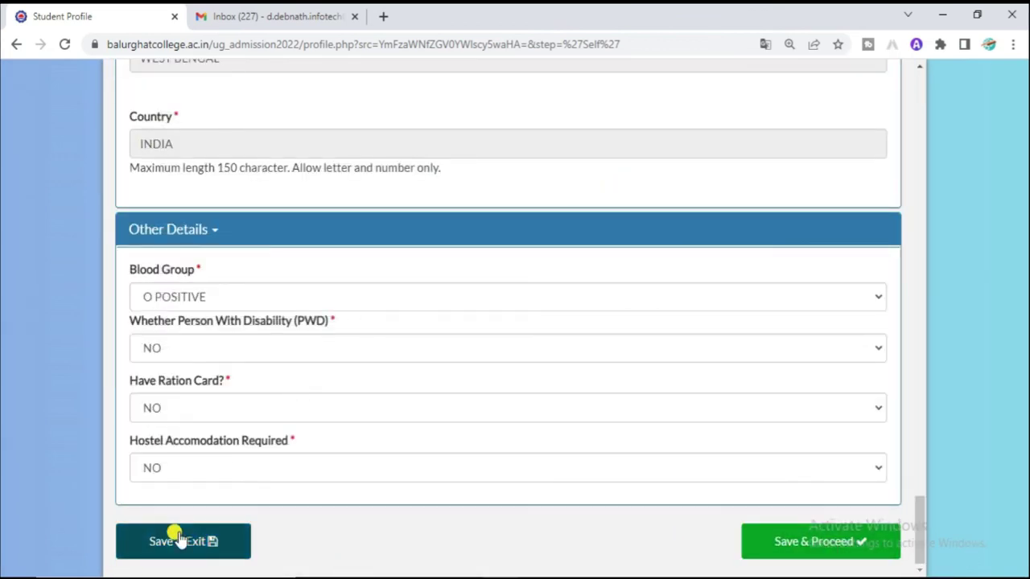
Save & Exit the basic details, then Save & Proceed
click(203, 556)
scroll(410, 406, down, 10)
scroll(410, 407, down, 15)
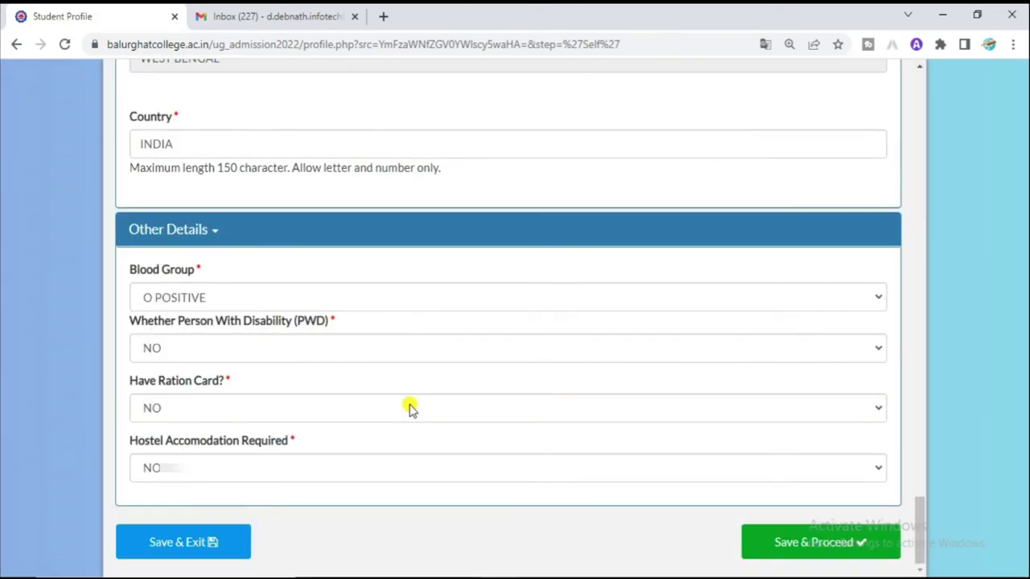
click(800, 545)
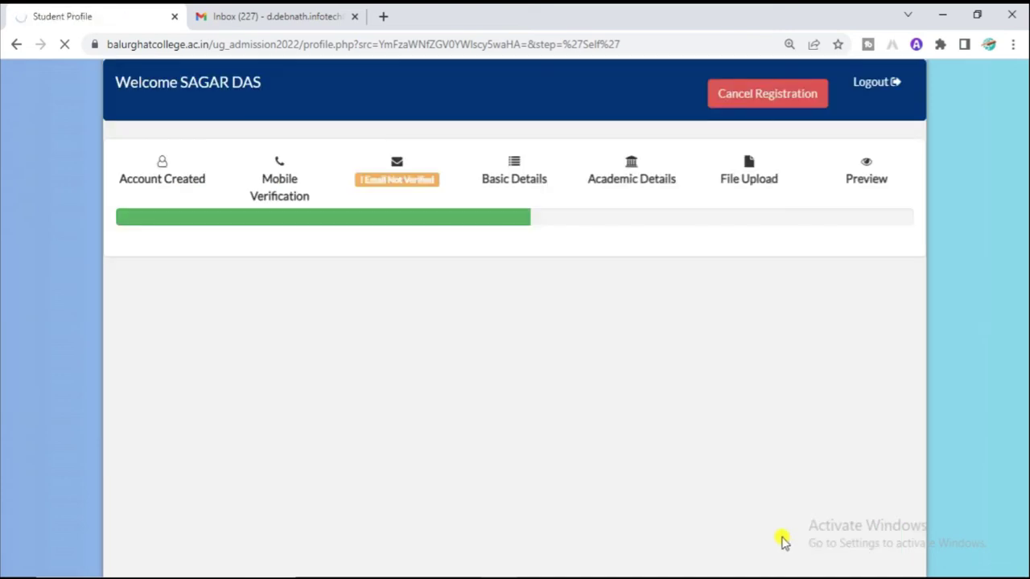
Save the academic details and move on to the Documents Upload step
scroll(689, 459, down, 15)
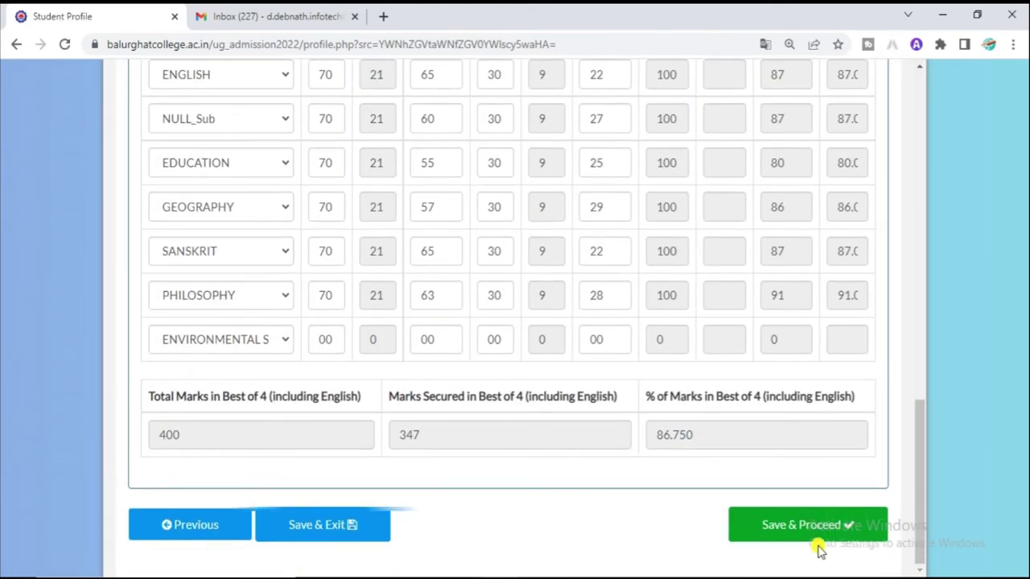
click(806, 527)
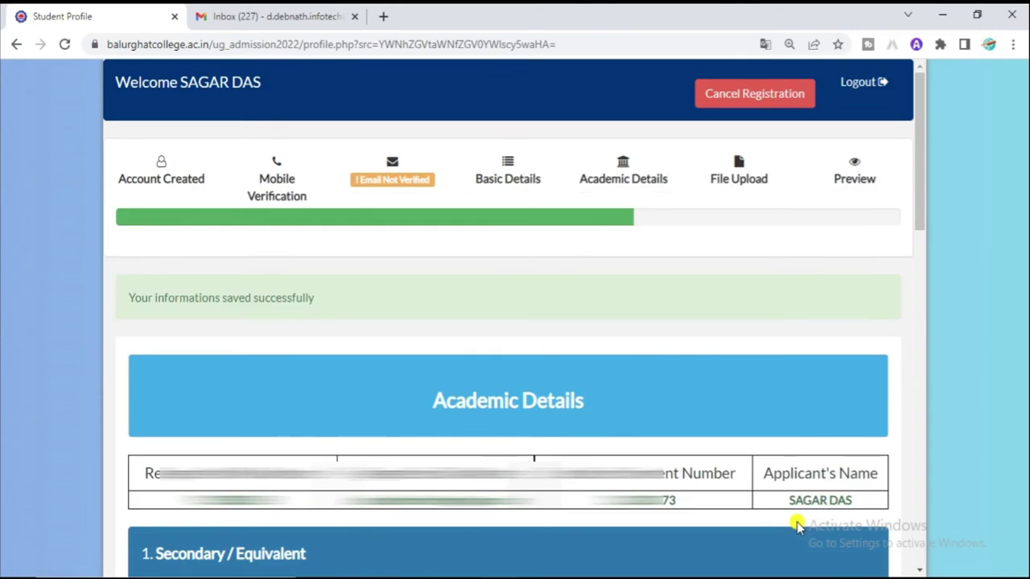
scroll(793, 523, down, 15)
click(774, 521)
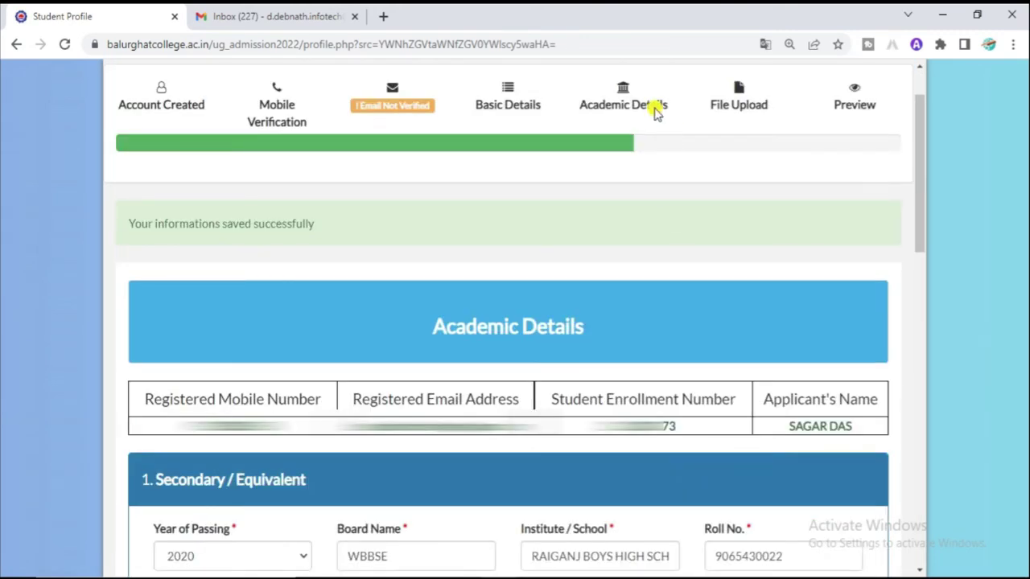
scroll(680, 402, down, 10)
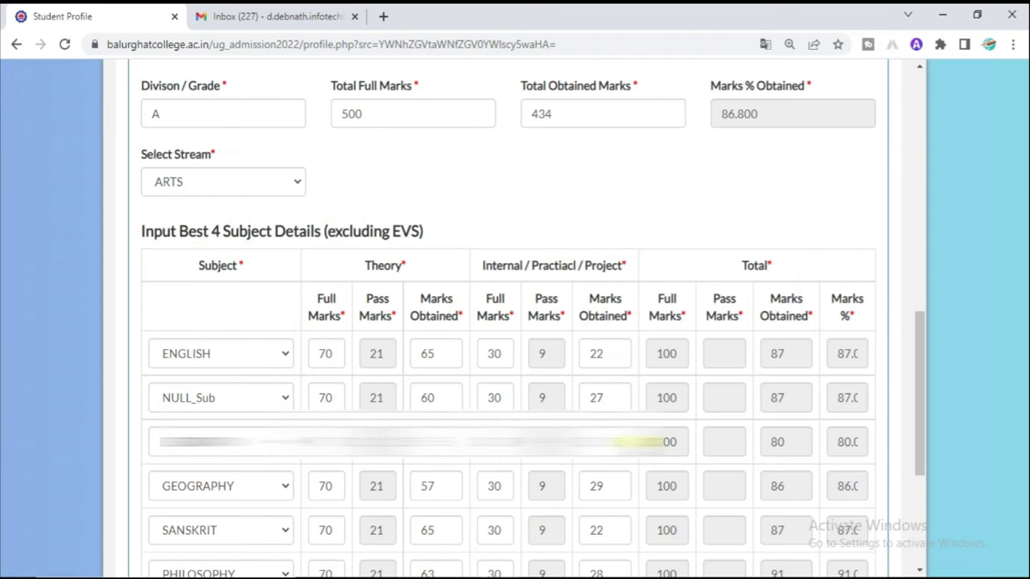
scroll(679, 402, down, 5)
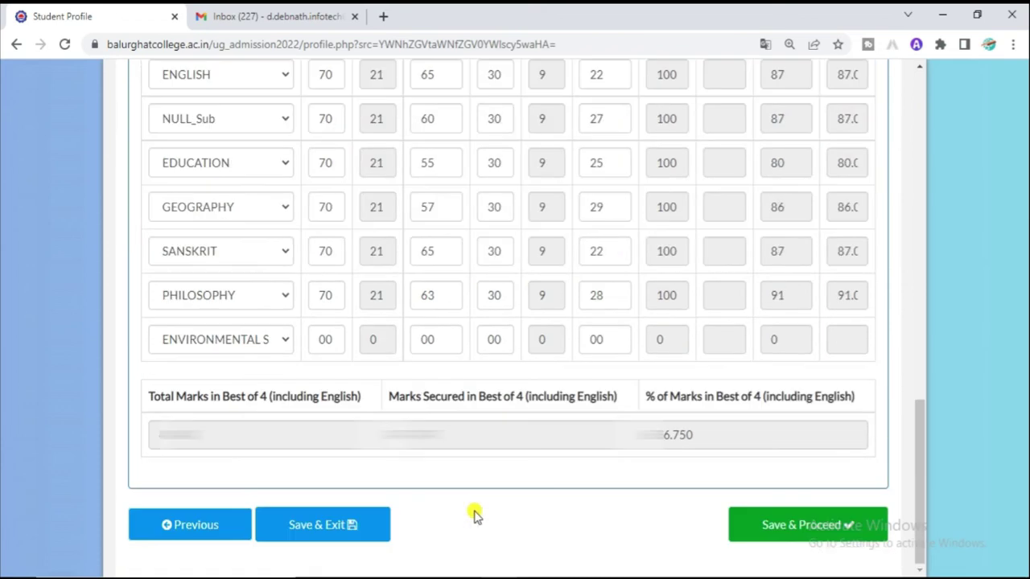
click(211, 528)
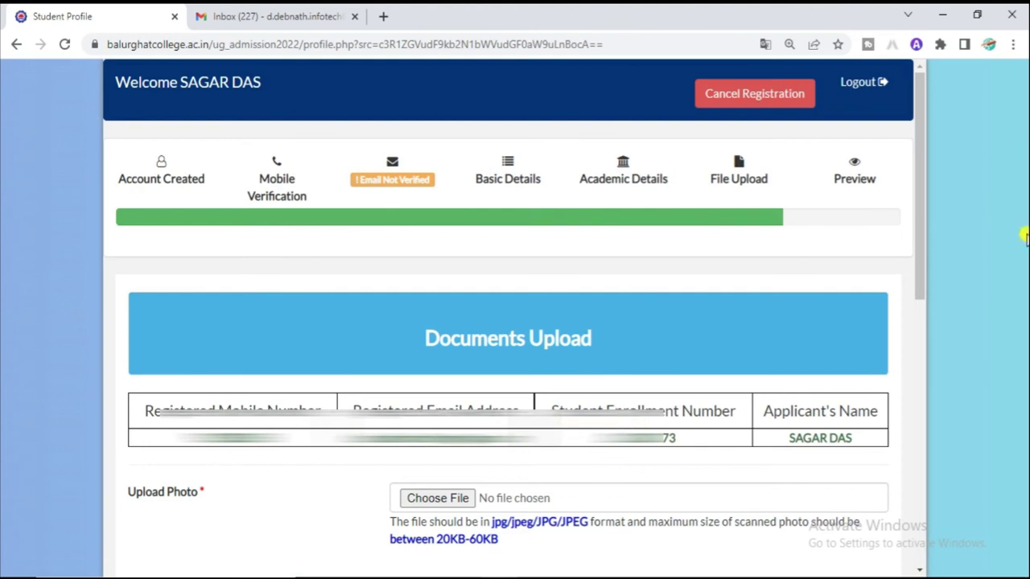
Scroll through the Documents Upload fields and choose image files for them
drag(918, 182, 918, 198)
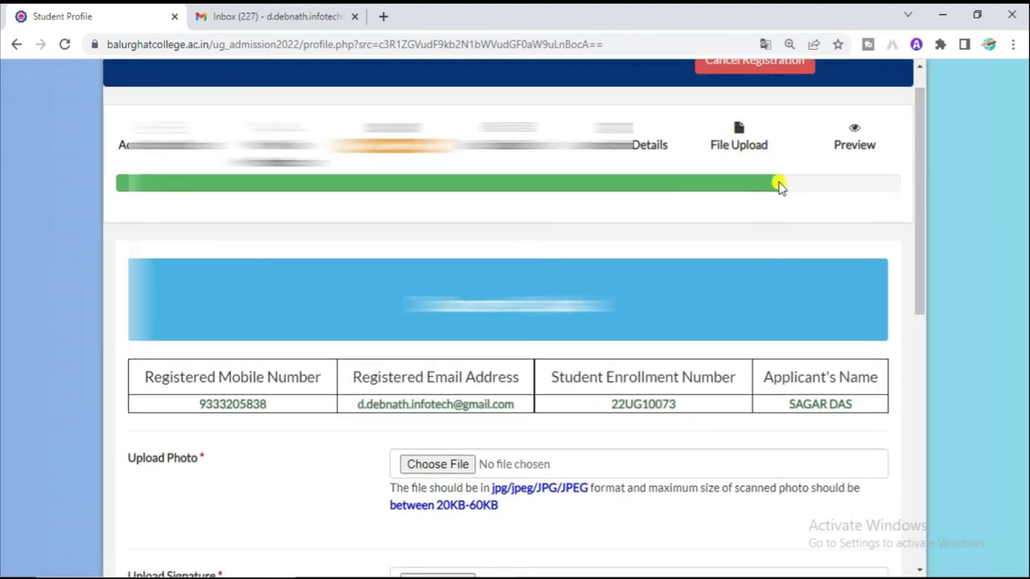
drag(920, 164, 926, 270)
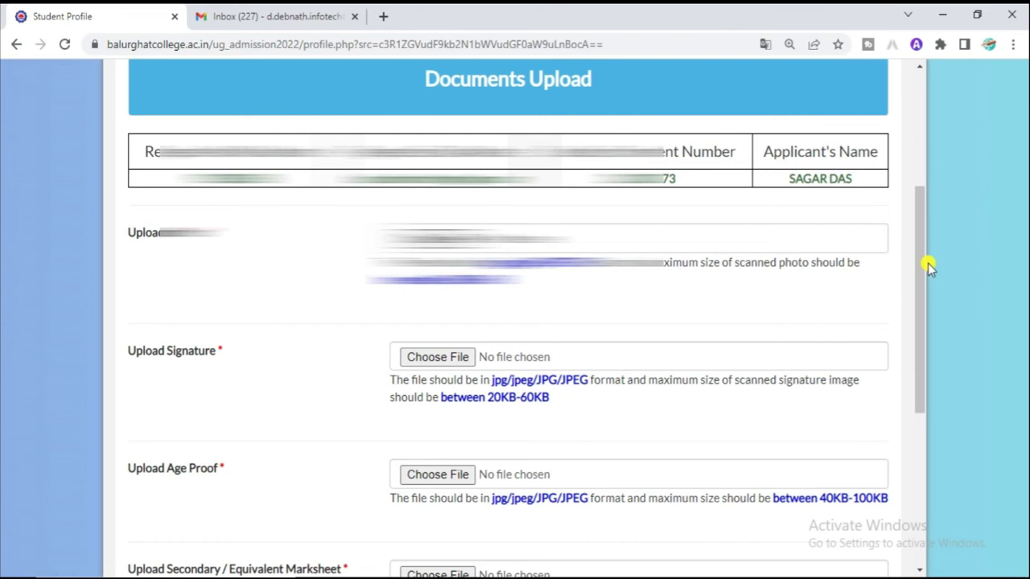
scroll(925, 274, down, 3)
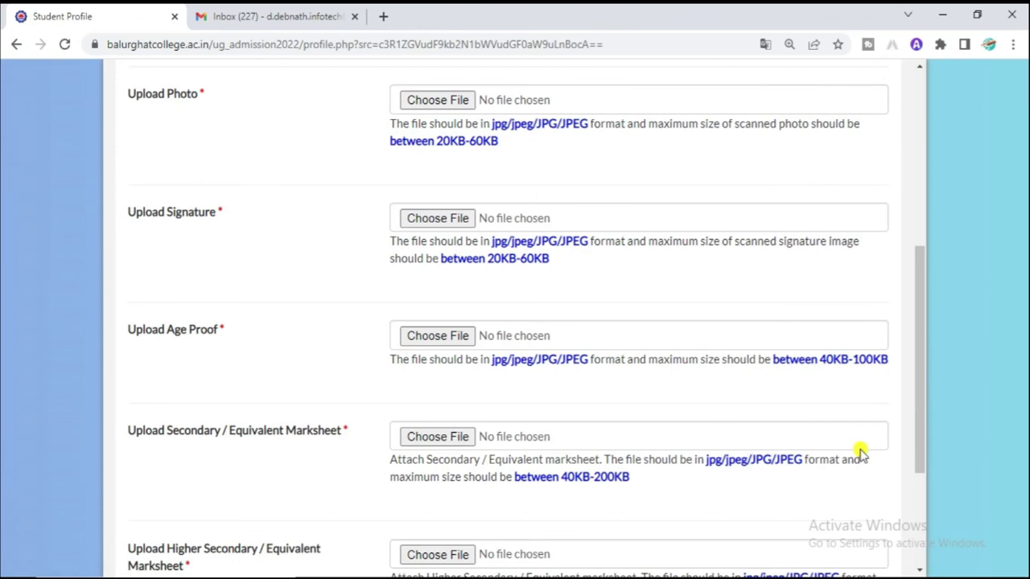
drag(919, 354, 928, 444)
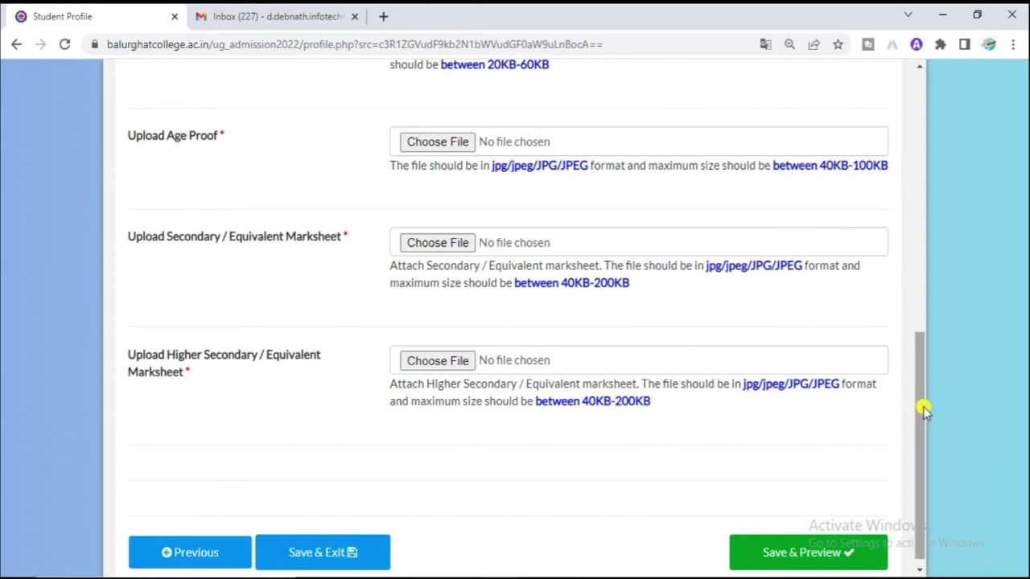
mouse_move(923, 409)
mouse_down()
mouse_move(931, 343)
mouse_move(913, 297)
mouse_up()
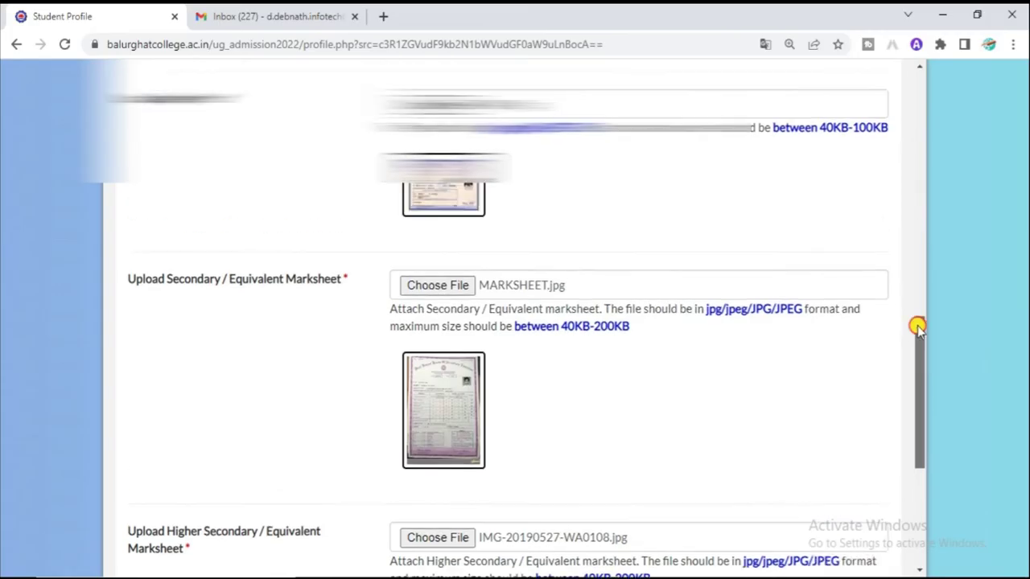
mouse_move(912, 326)
mouse_down()
mouse_move(912, 230)
mouse_move(896, 172)
mouse_move(910, 232)
mouse_move(877, 437)
mouse_up()
scroll(897, 178, up, 1)
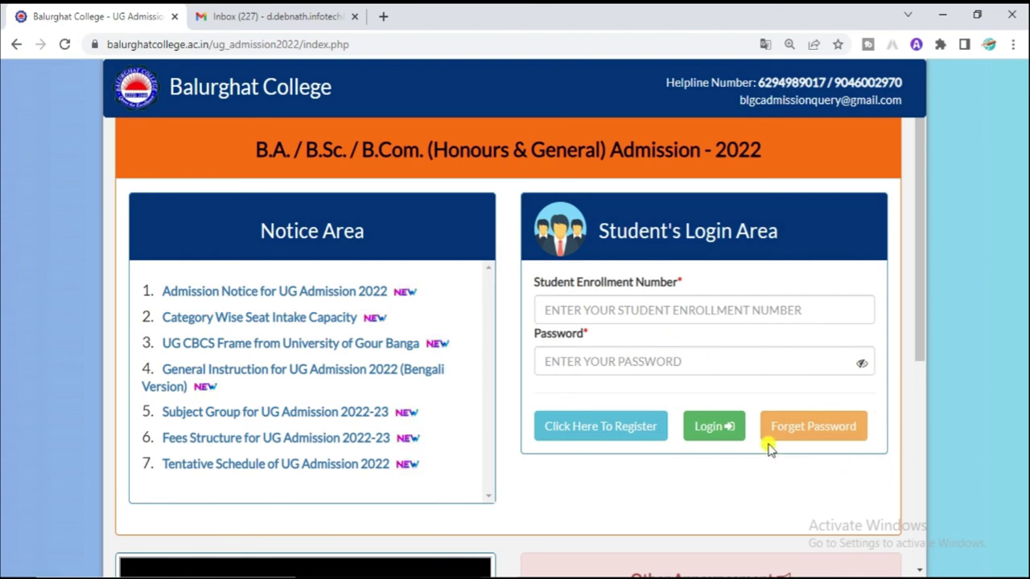
Attempt a login, play the portal's demonstration video, and select the login fields
click(722, 433)
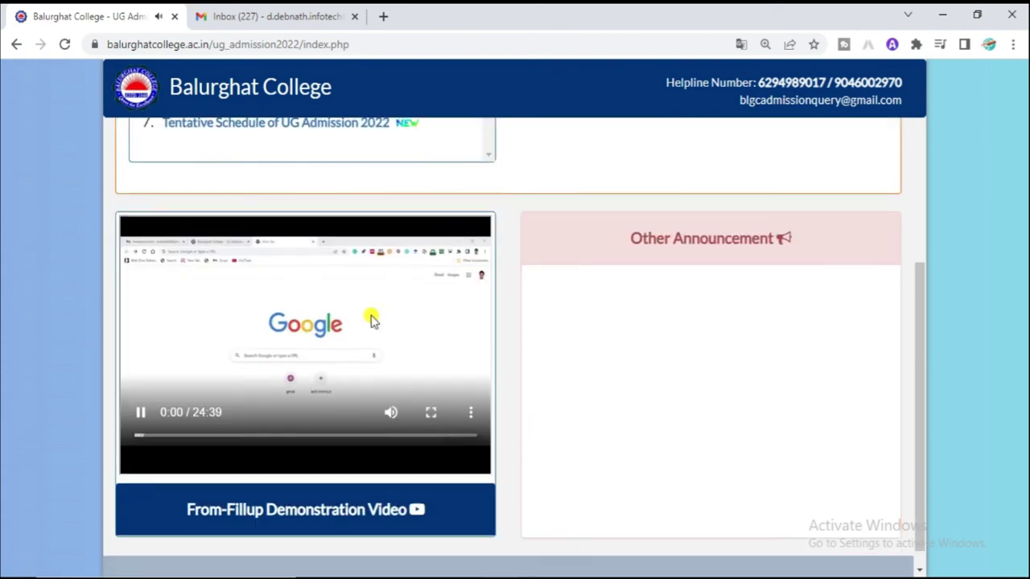
scroll(172, 395, down, 1)
click(143, 391)
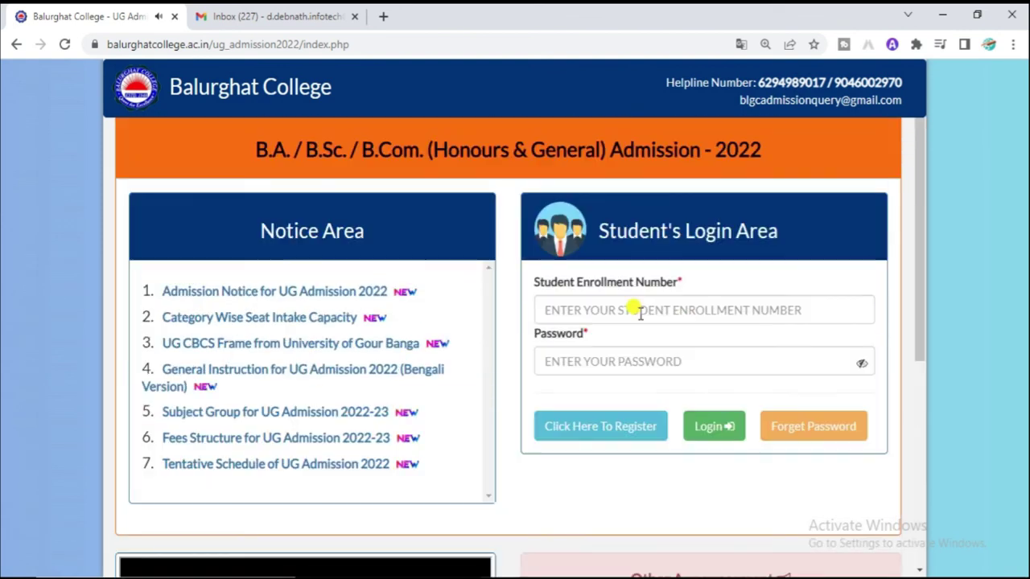
click(635, 310)
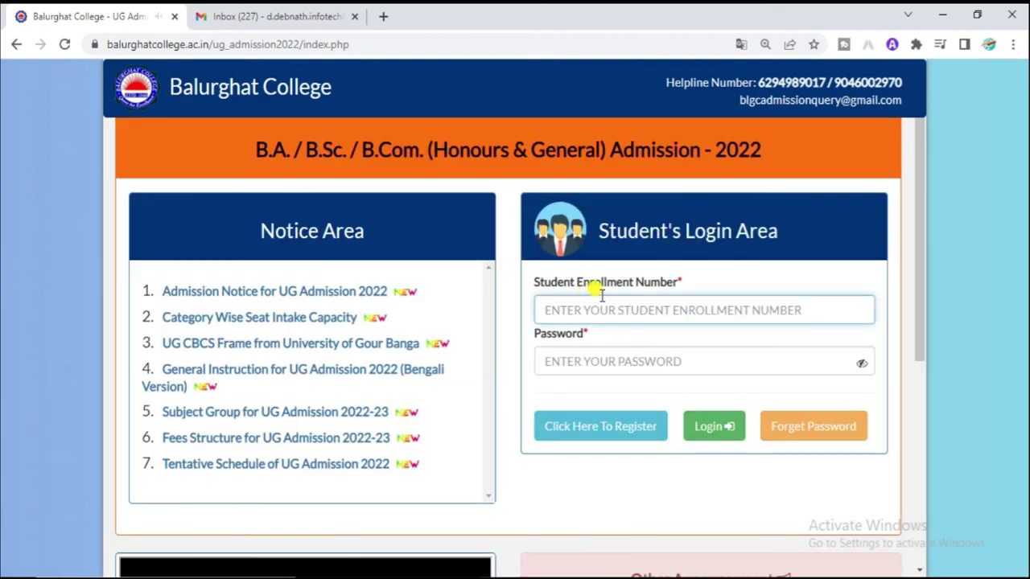
click(601, 358)
click(582, 299)
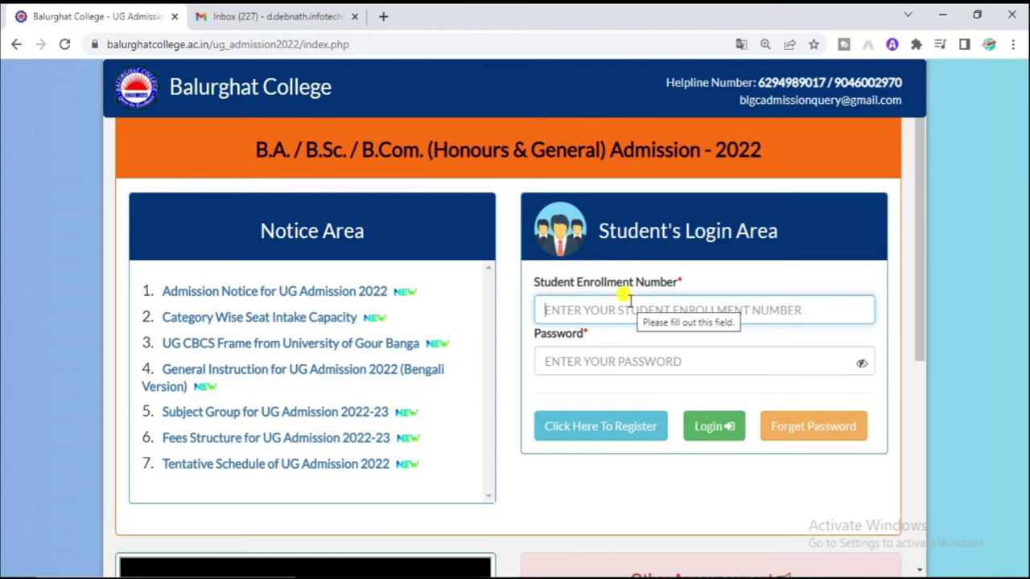
Enter the student enrollment number, paste the account password, and submit the login
text(22)
key(BackSpace)
key(BackSpace)
click(628, 357)
key(ctrl+v)
click(715, 425)
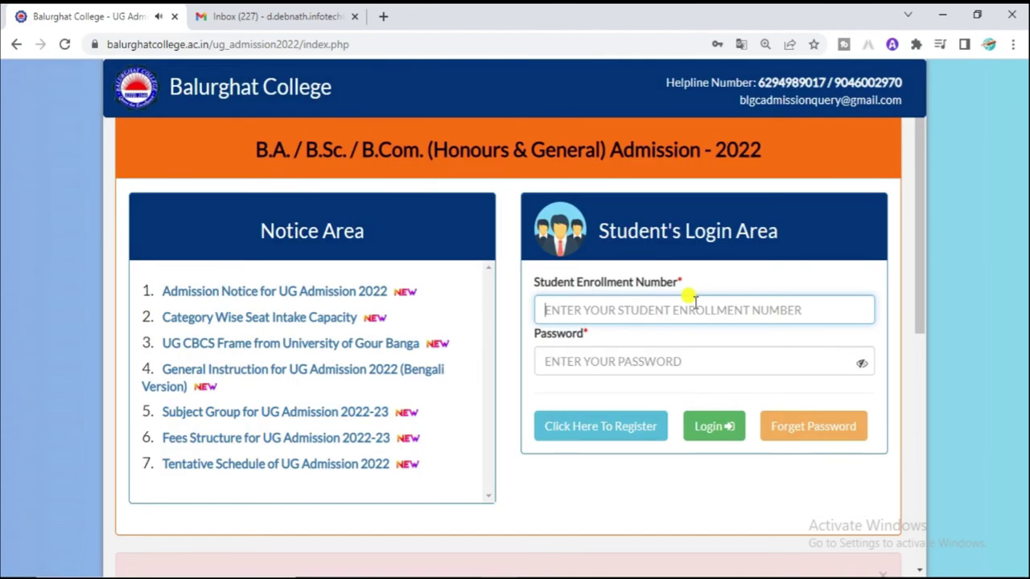
Re-enter the enrollment number and pasted password, submitting with Enter to reach the profile
click(647, 373)
key(ctrl+v)
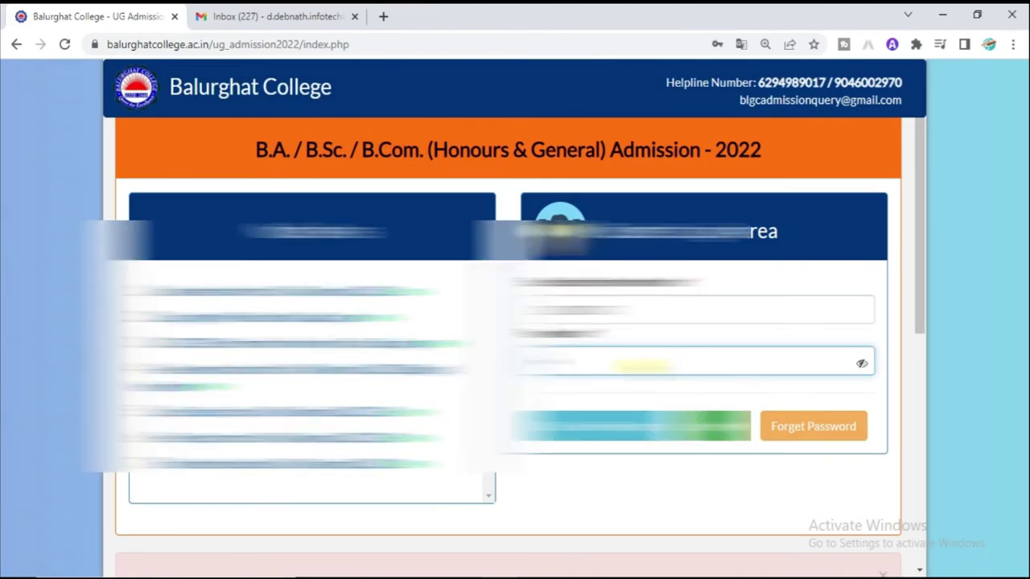
key(Return)
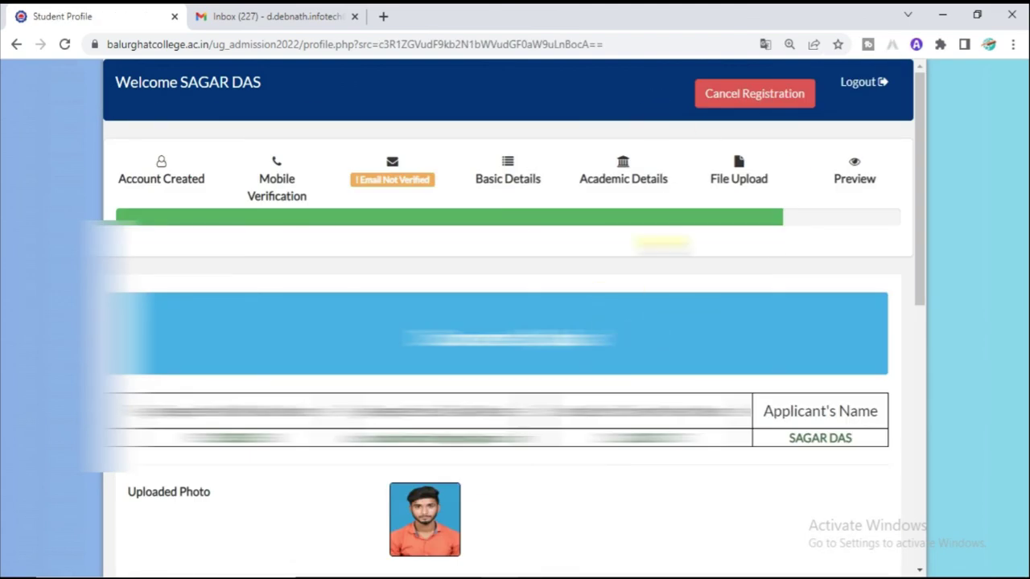
Save the uploaded documents and bring up the application preview
mouse_move(917, 190)
mouse_down()
mouse_move(914, 212)
mouse_move(910, 177)
mouse_up()
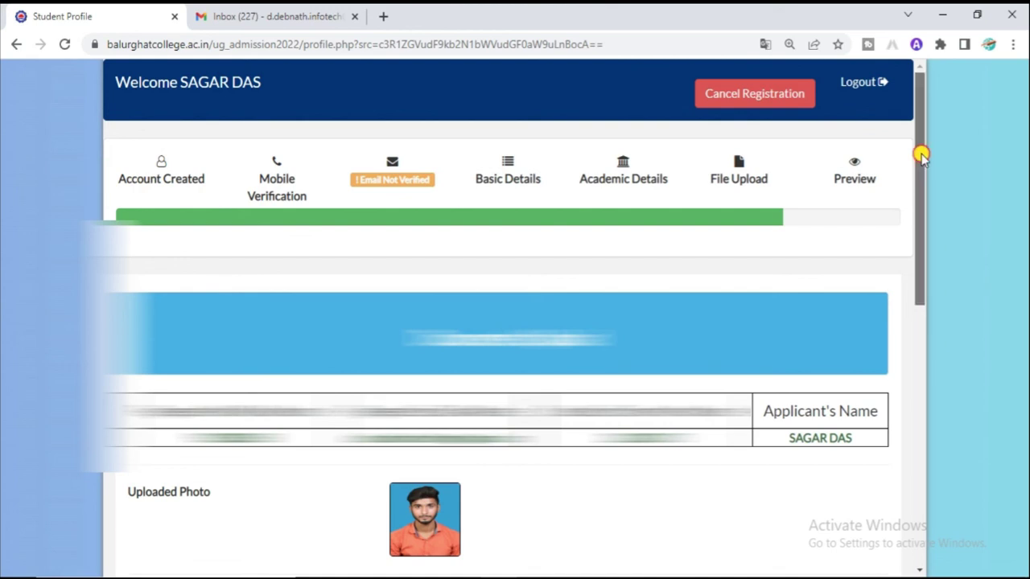
drag(917, 154, 984, 472)
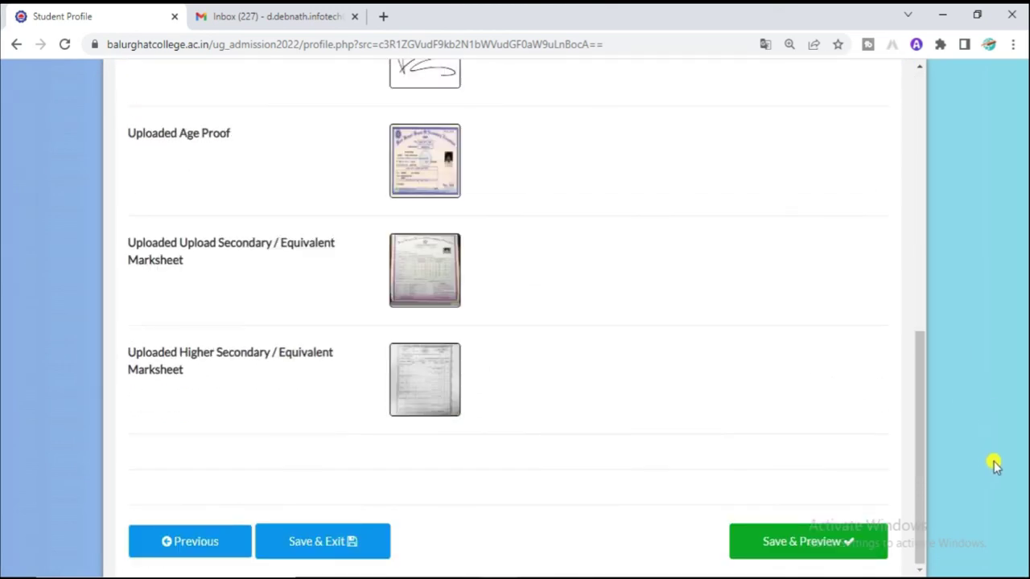
click(794, 536)
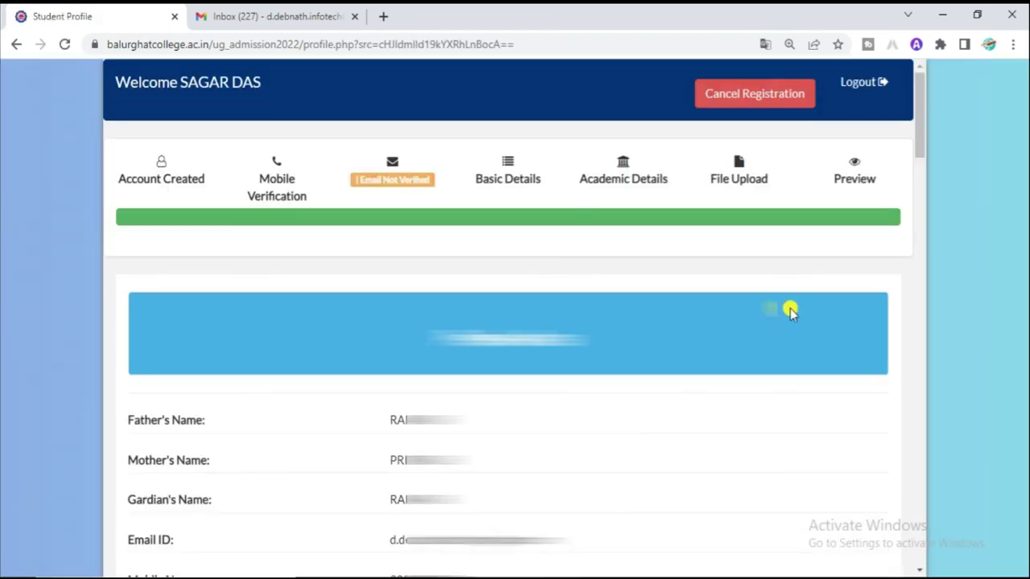
Accept the declaration and confirm the final submission of the application
drag(918, 141, 952, 563)
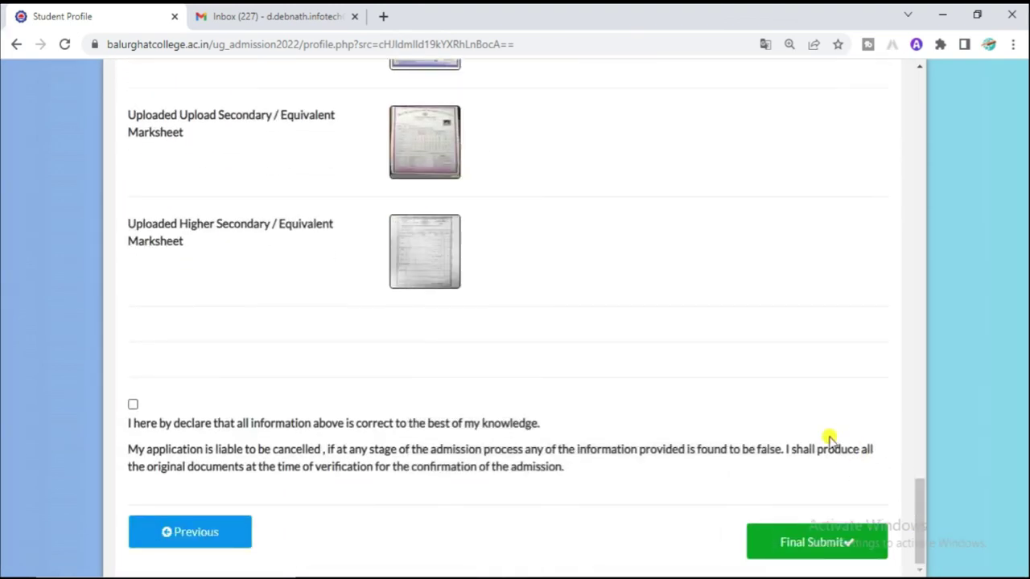
click(133, 404)
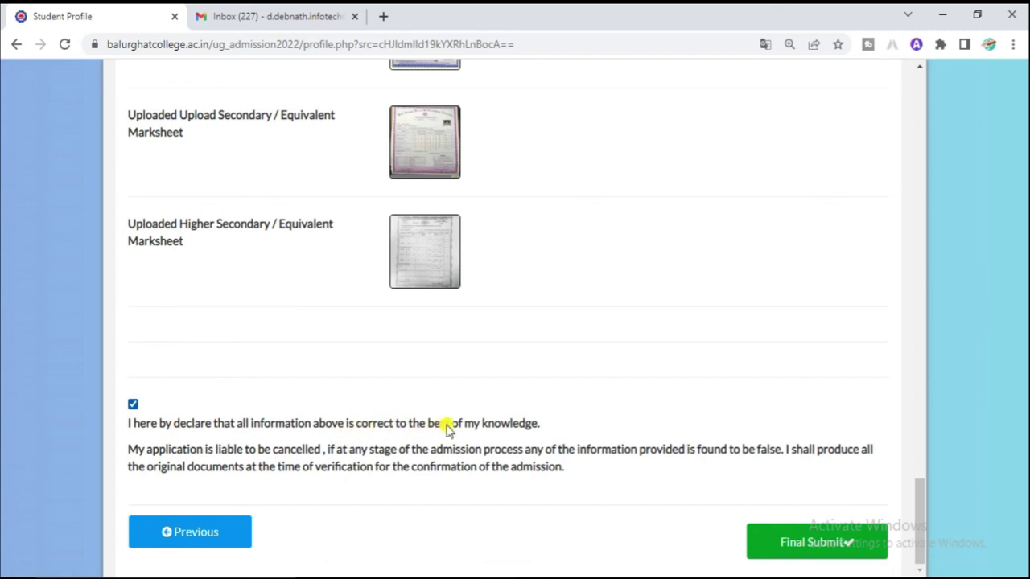
click(793, 543)
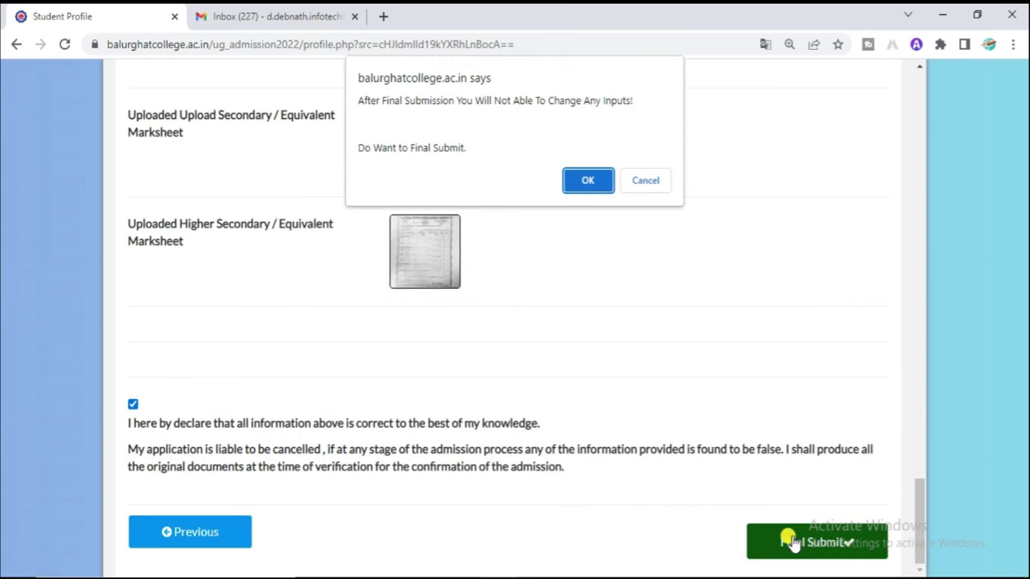
click(578, 180)
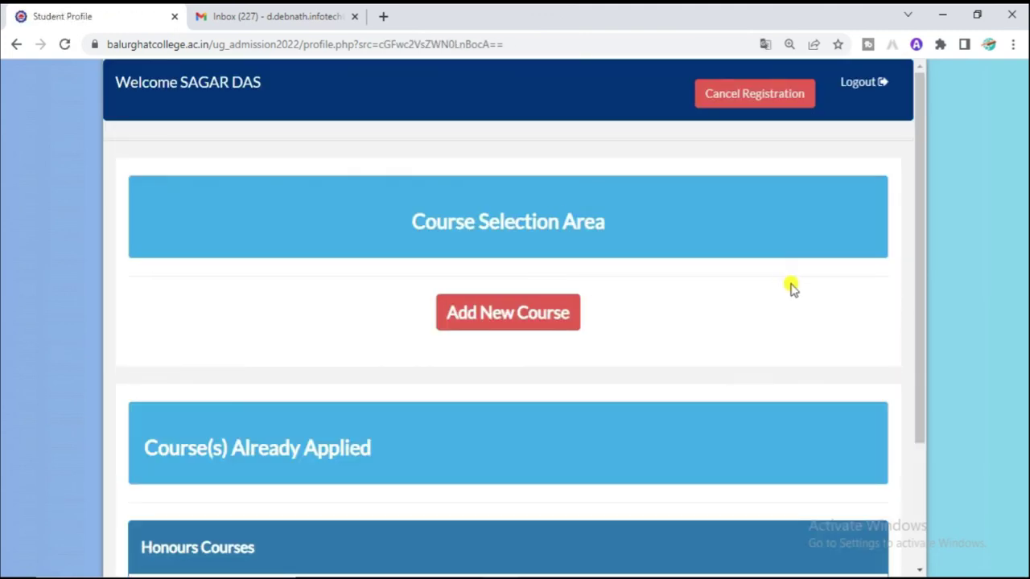
Start a new course application and set its course type to HONOURS
scroll(791, 288, down, 2)
scroll(804, 317, up, 2)
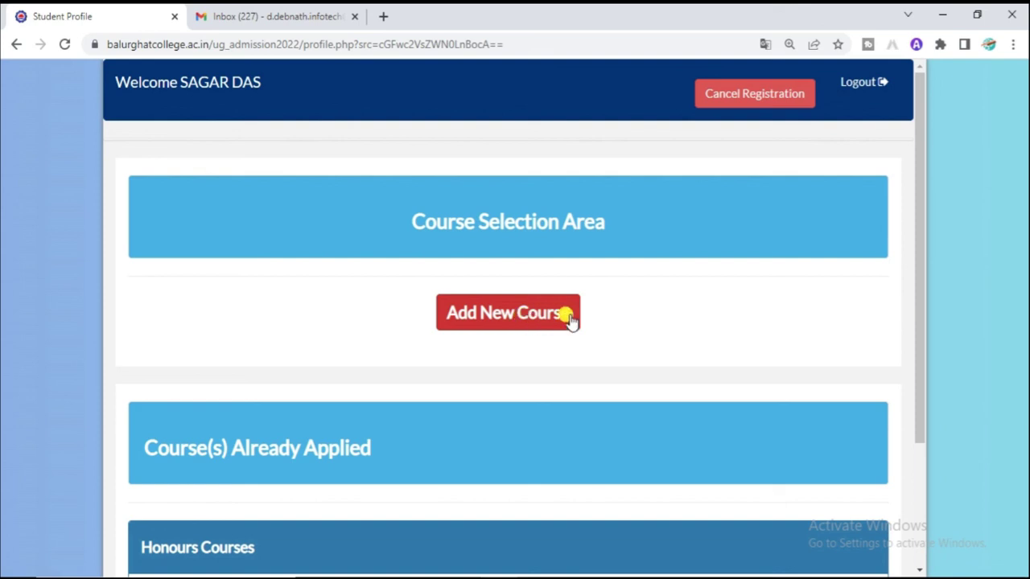
click(521, 315)
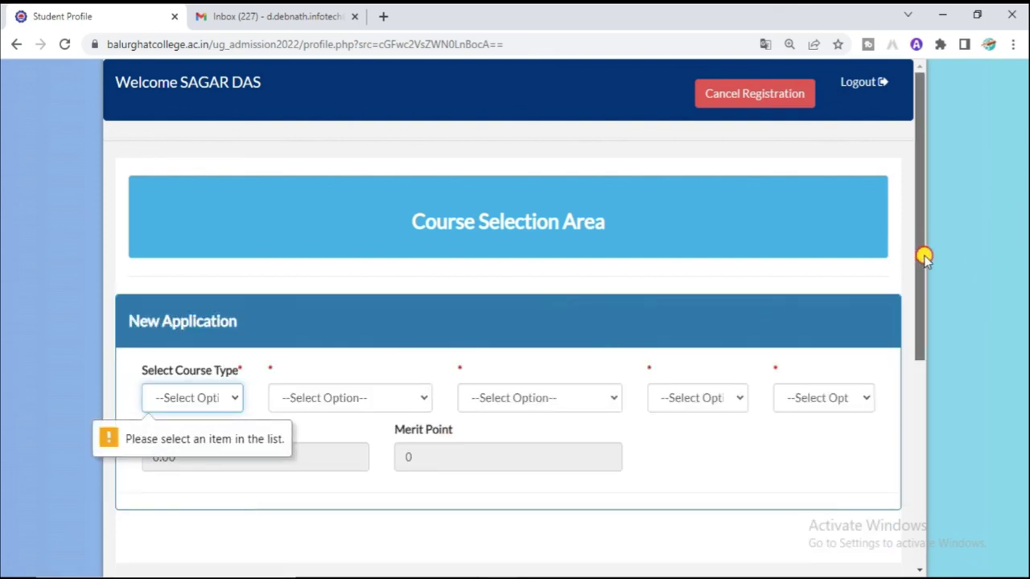
scroll(536, 418, down, 1)
click(210, 312)
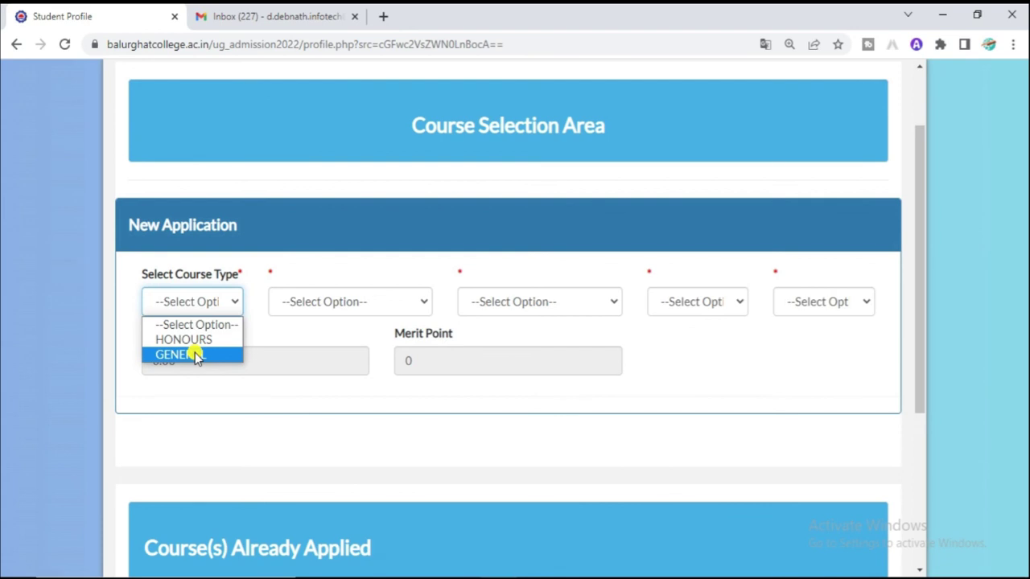
click(195, 355)
click(298, 302)
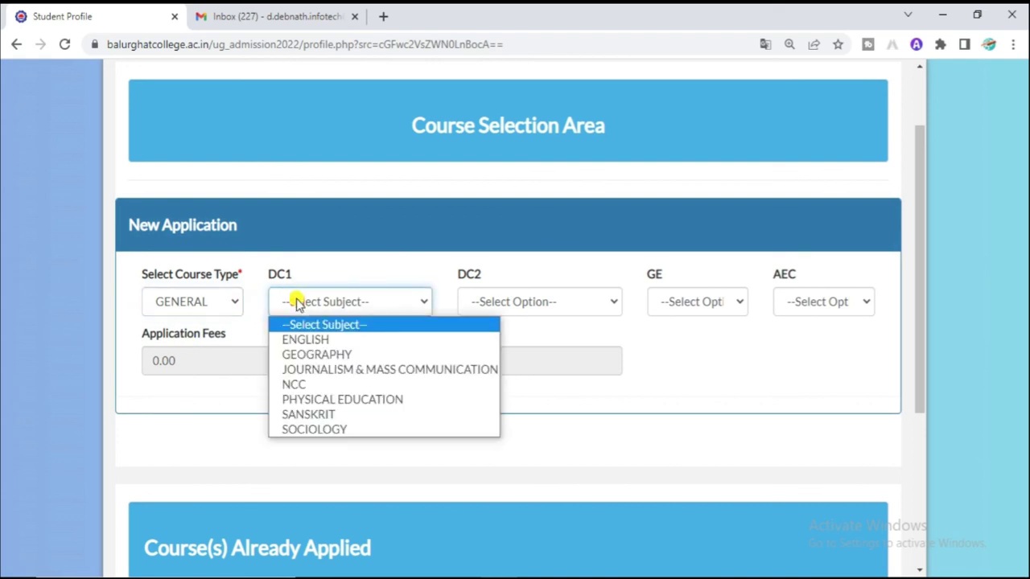
click(520, 294)
click(195, 312)
click(195, 305)
click(193, 340)
Choose GEOGRAPHY Honours, ECONOMICS for GE1, BENGALI for GE2 and AEC, then submit
click(334, 304)
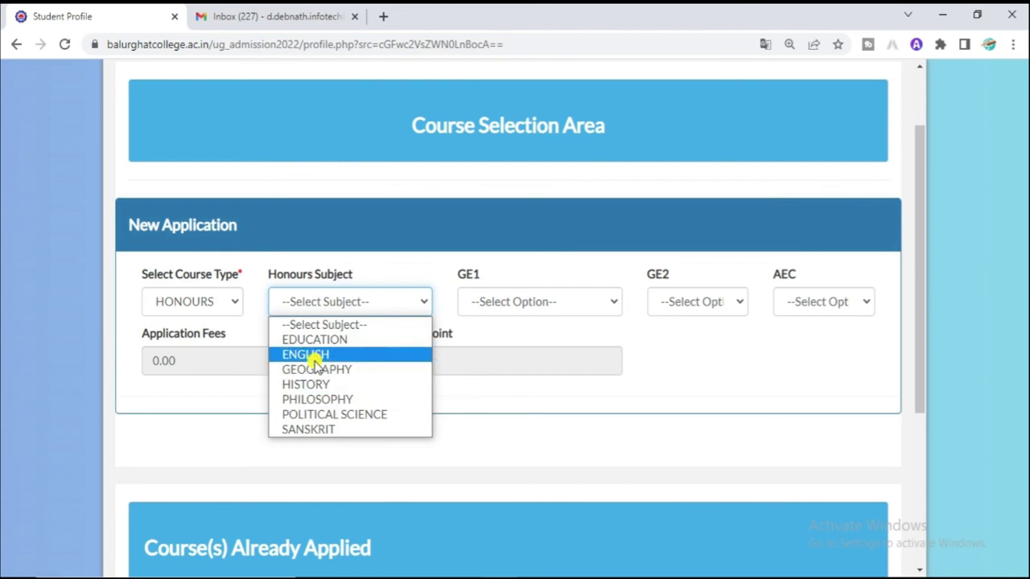
click(314, 369)
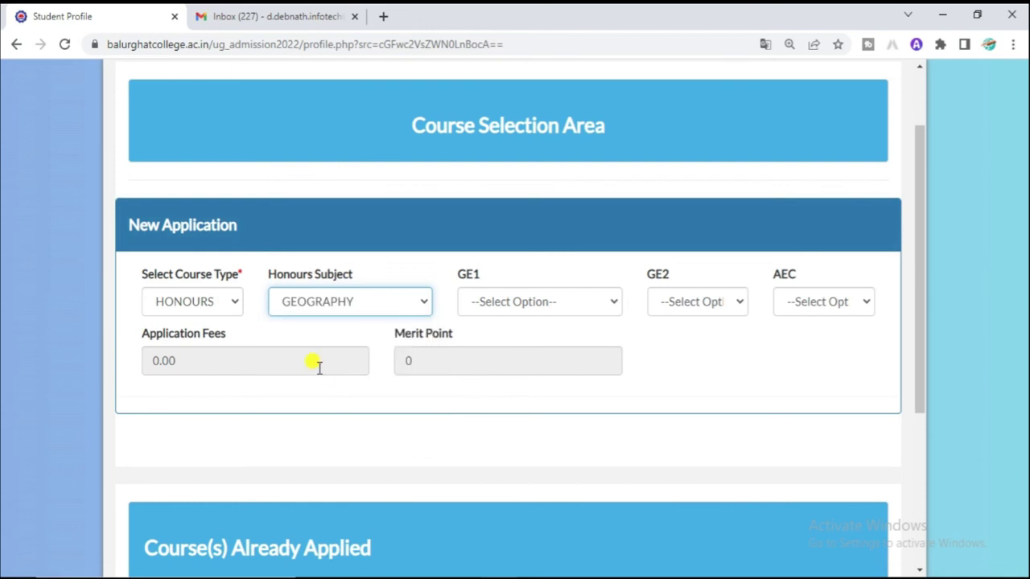
click(498, 309)
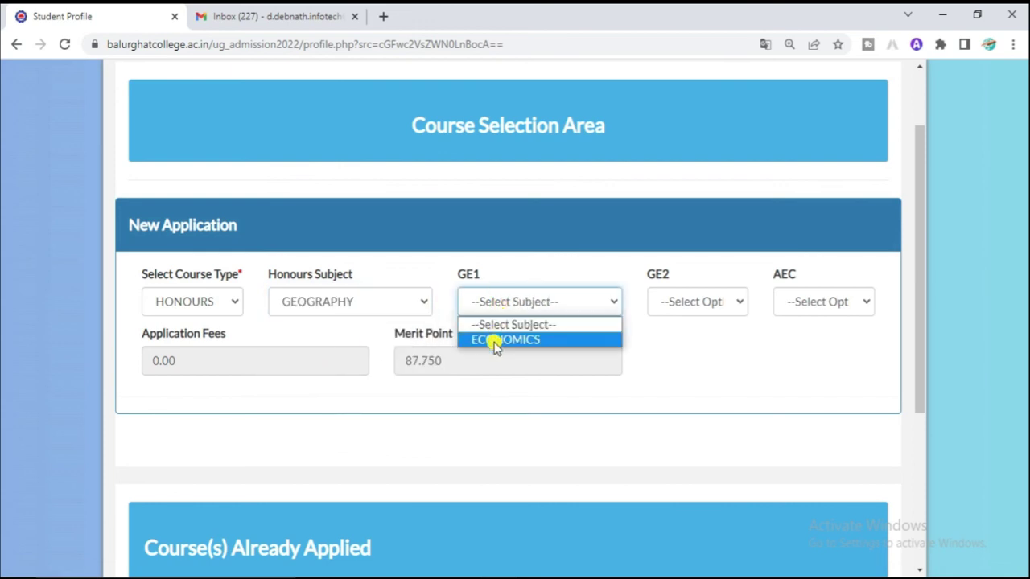
click(495, 341)
click(680, 299)
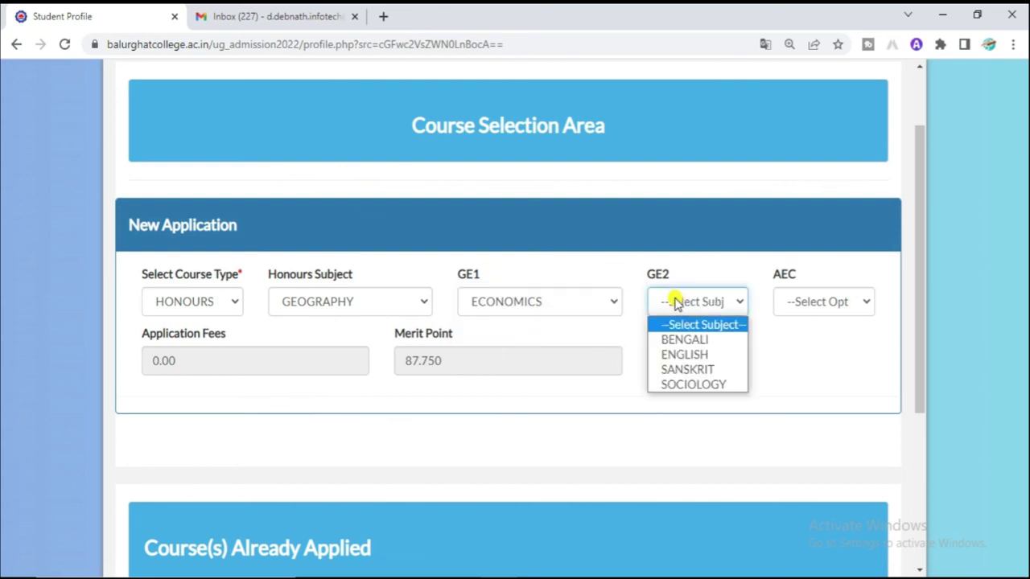
click(674, 341)
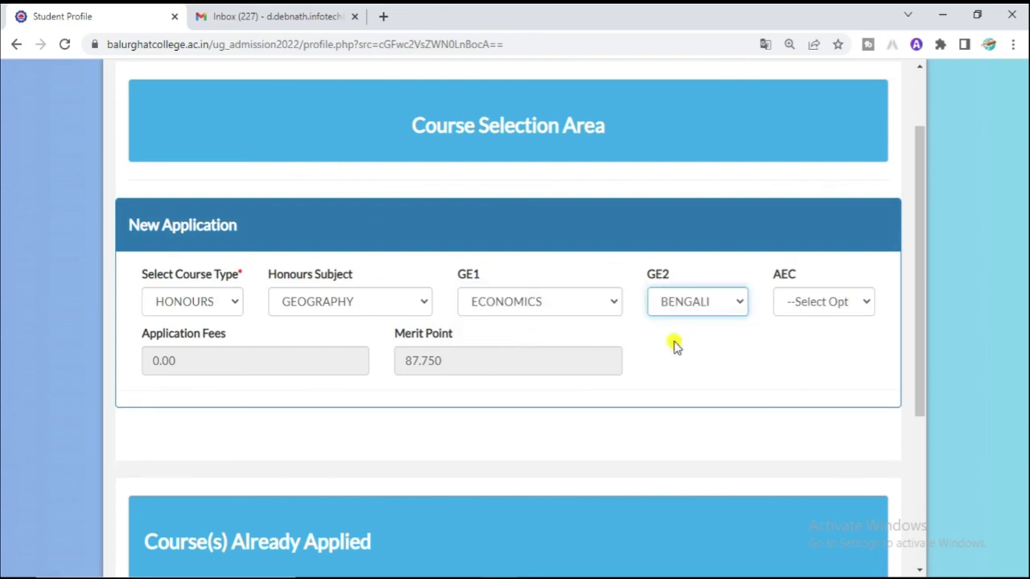
click(808, 310)
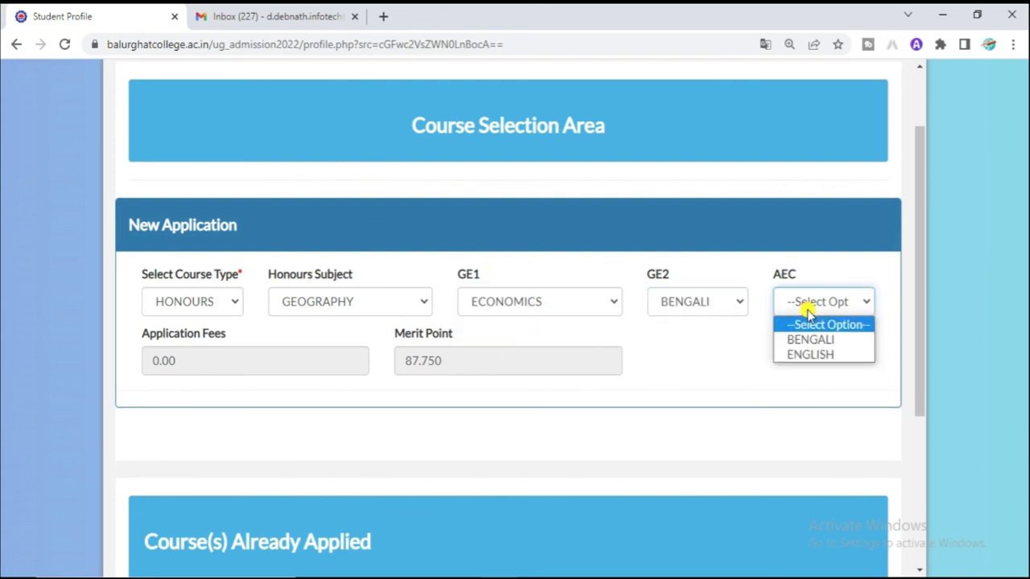
click(852, 341)
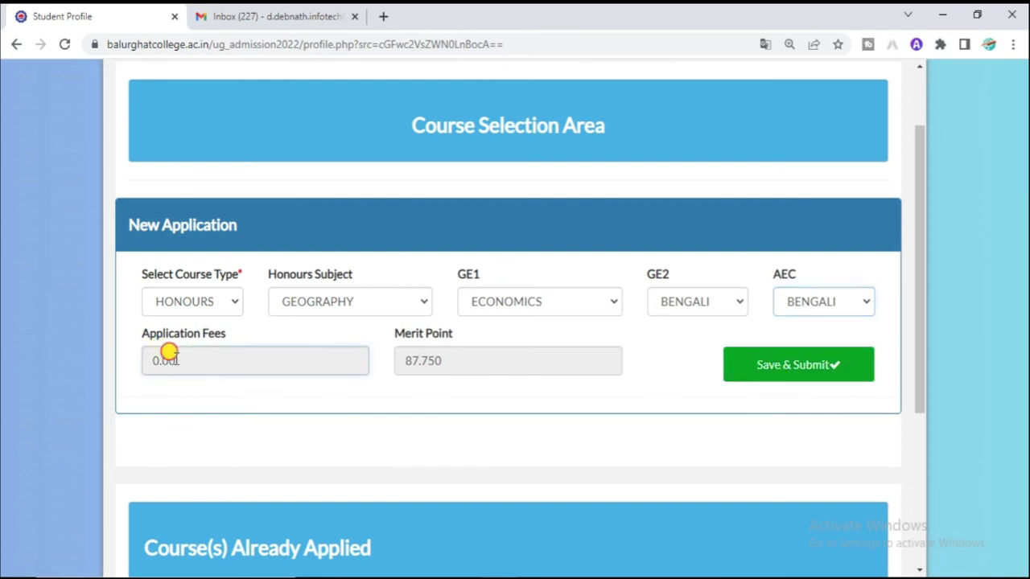
drag(179, 358, 135, 365)
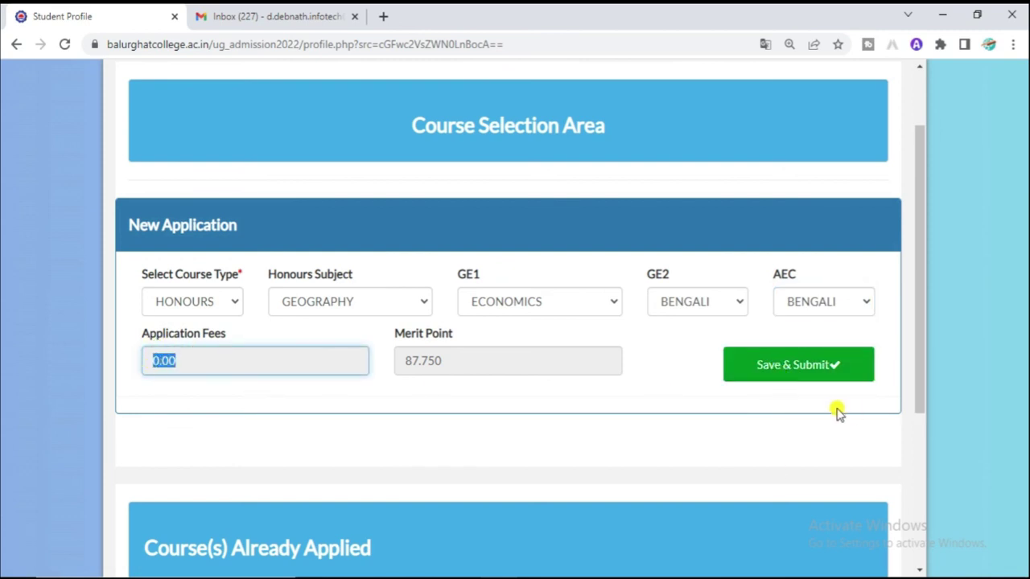
click(791, 378)
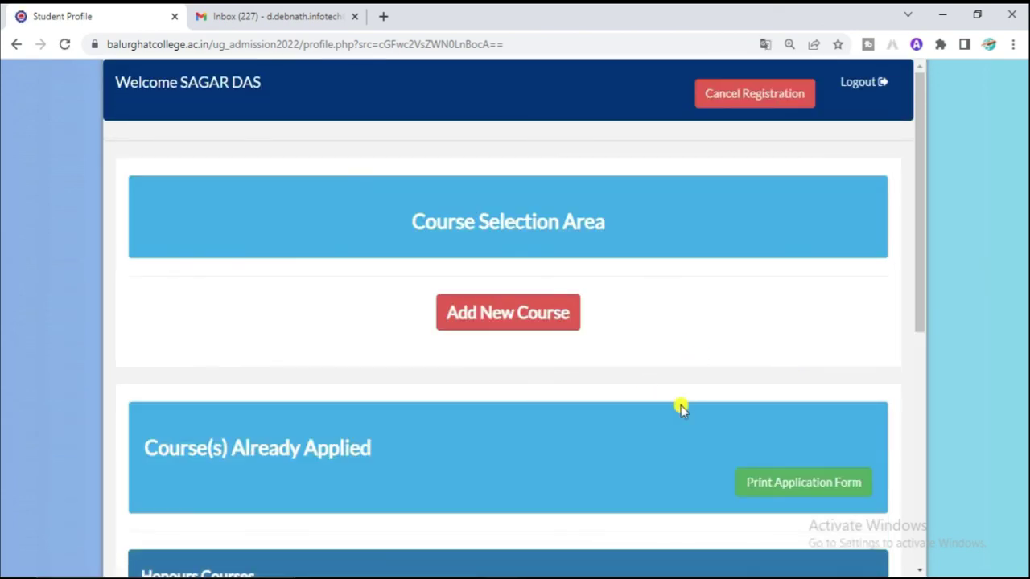
Start another new course application with course type GENERAL
scroll(681, 404, down, 4)
scroll(678, 410, down, 2)
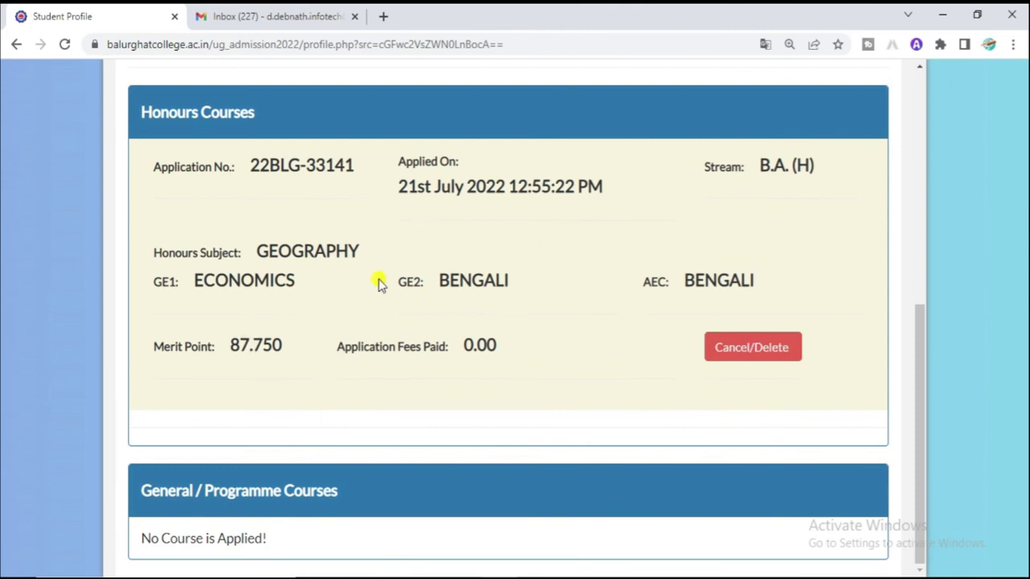
drag(917, 326, 876, 140)
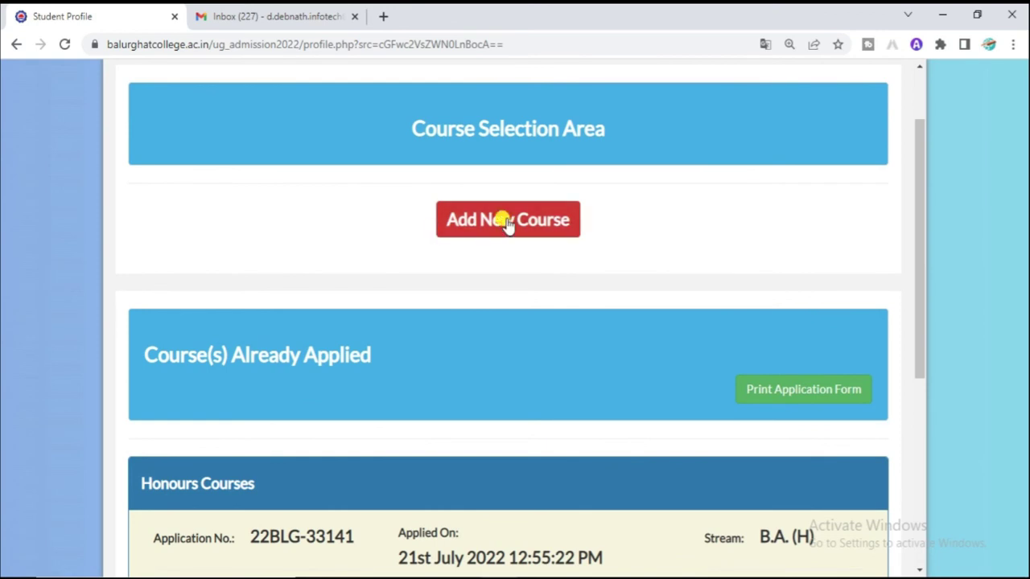
click(506, 223)
click(198, 305)
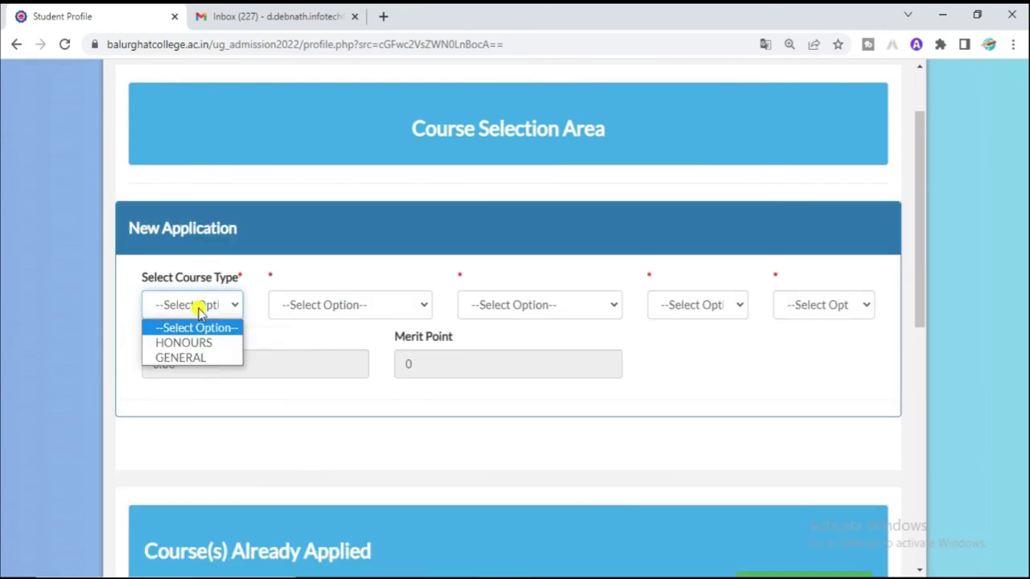
click(193, 356)
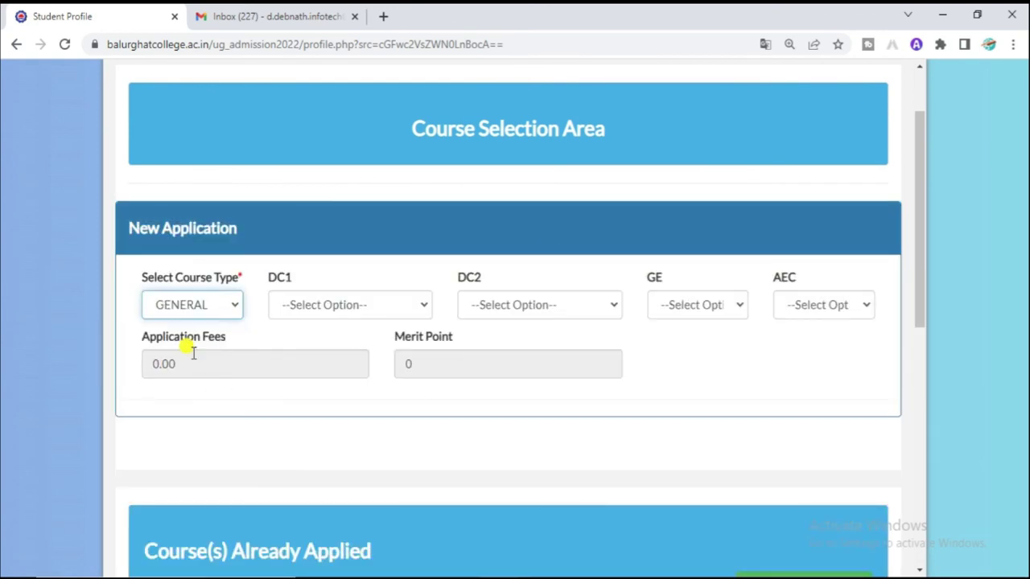
Pick DC1 ENGLISH, DC2 HISTORY, GE EDUCATION and AEC BENGALI, then submit
click(351, 309)
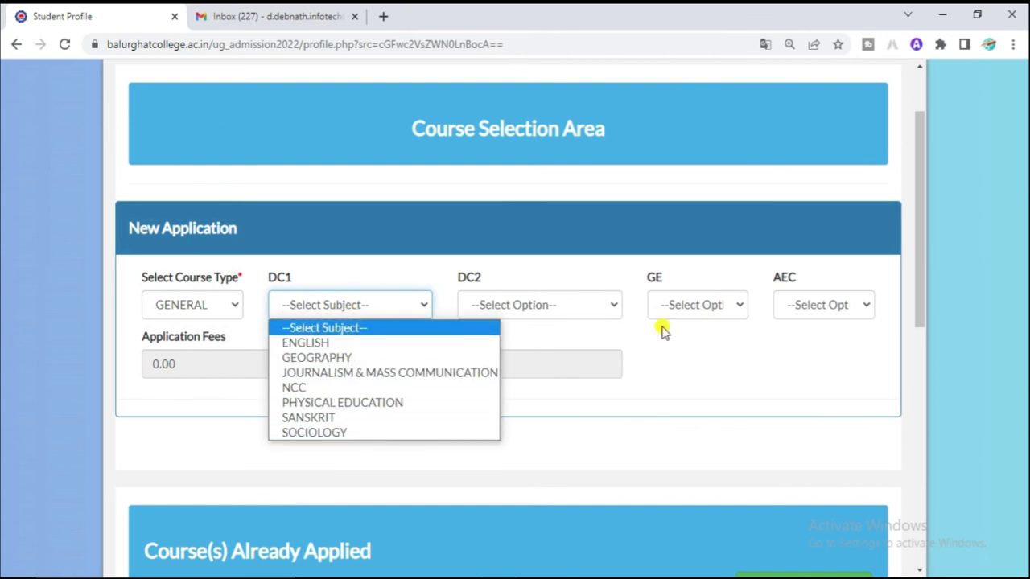
click(400, 344)
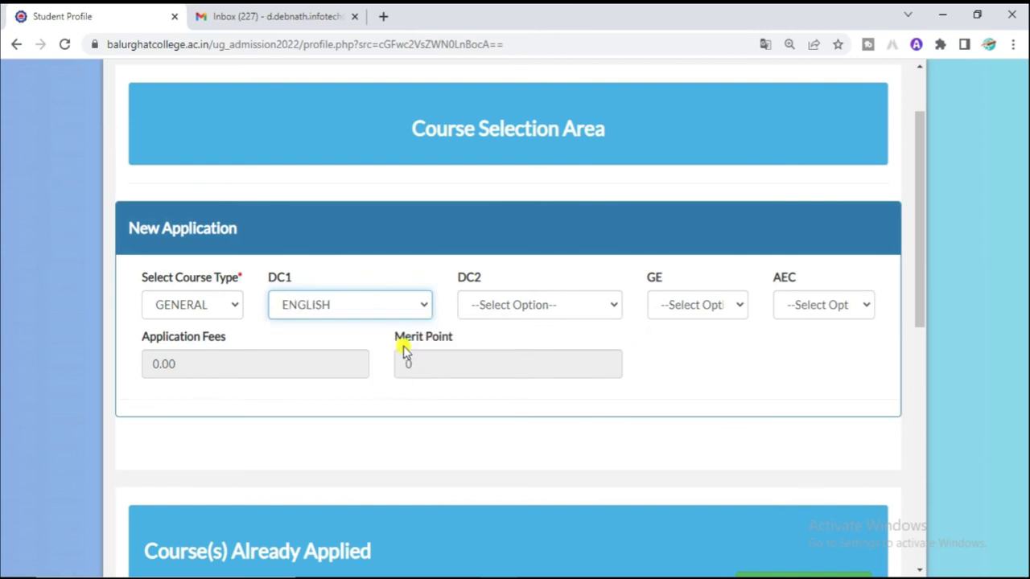
click(506, 312)
click(478, 343)
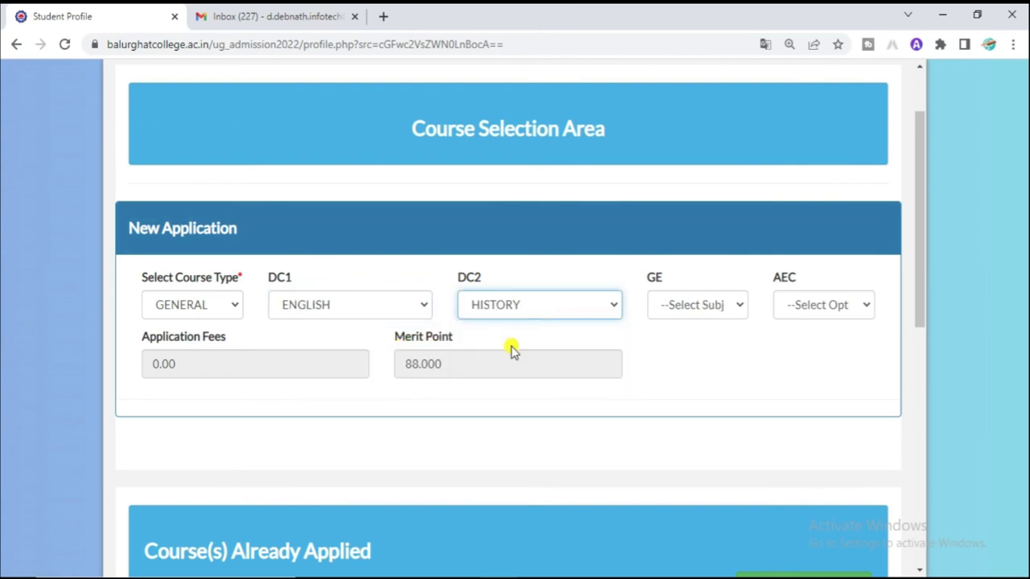
click(699, 305)
click(684, 344)
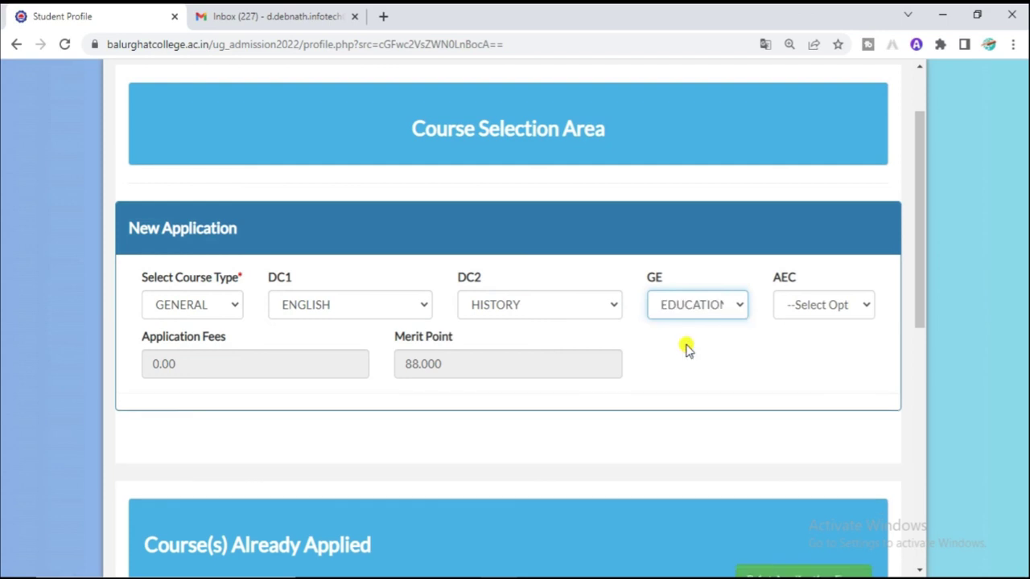
click(809, 314)
click(804, 342)
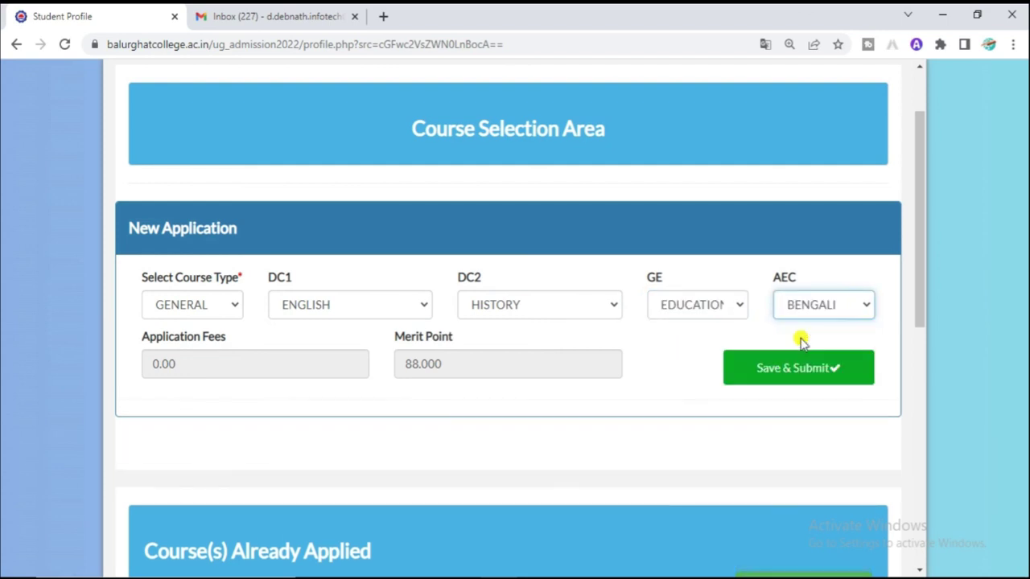
click(757, 387)
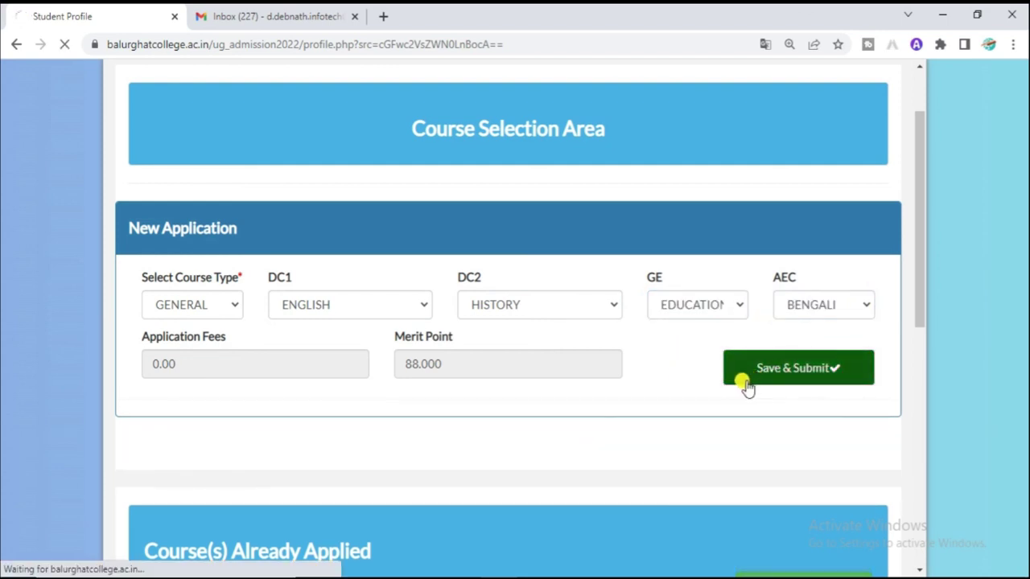
Review the applied-courses list showing the General application's 88.000 merit point
scroll(644, 384, down, 4)
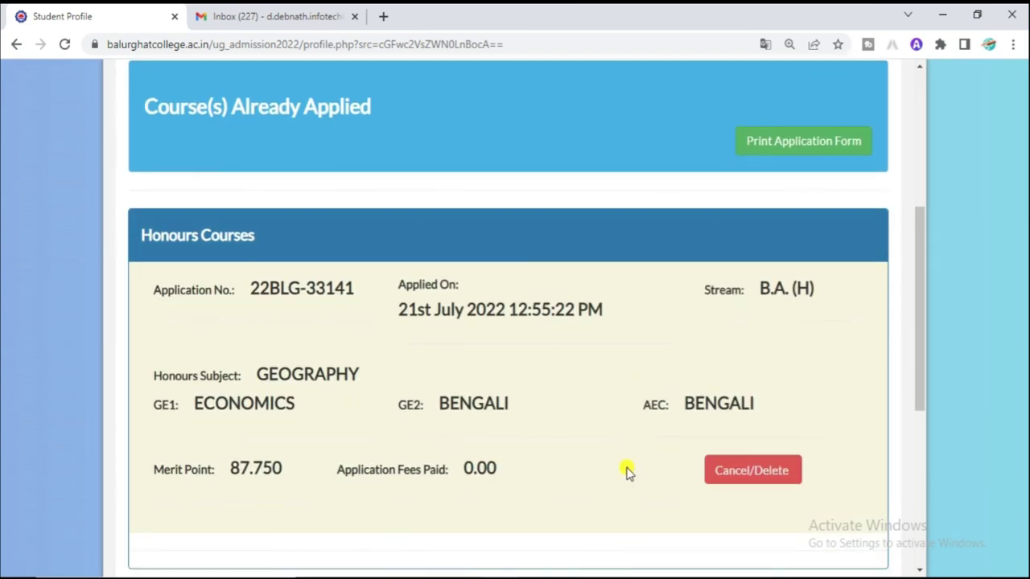
drag(226, 478, 299, 480)
click(522, 327)
scroll(521, 324, down, 5)
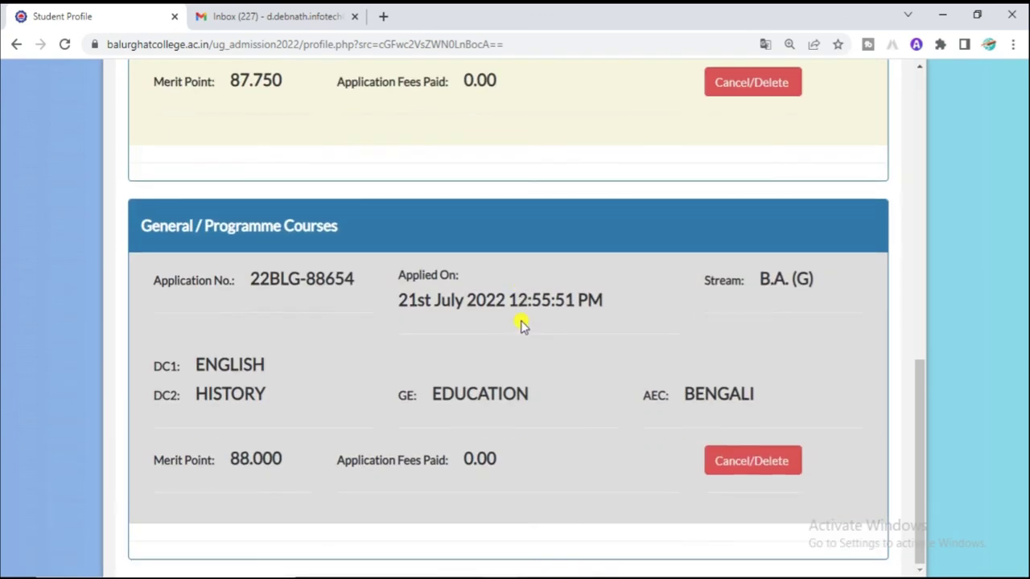
scroll(574, 415, up, 8)
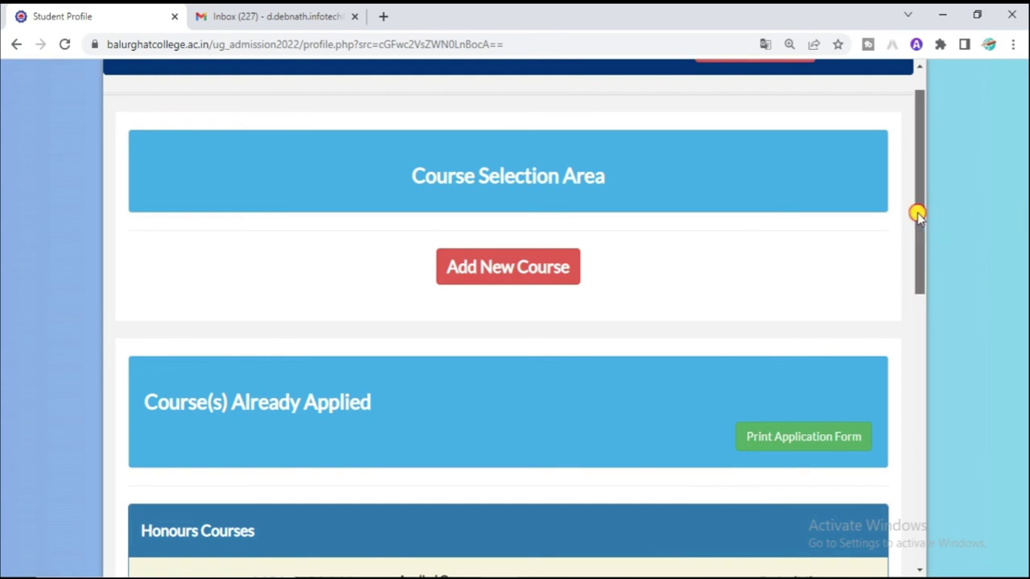
Open the print_receipt application form PDF and scroll through both course entries
drag(917, 215, 924, 249)
click(810, 344)
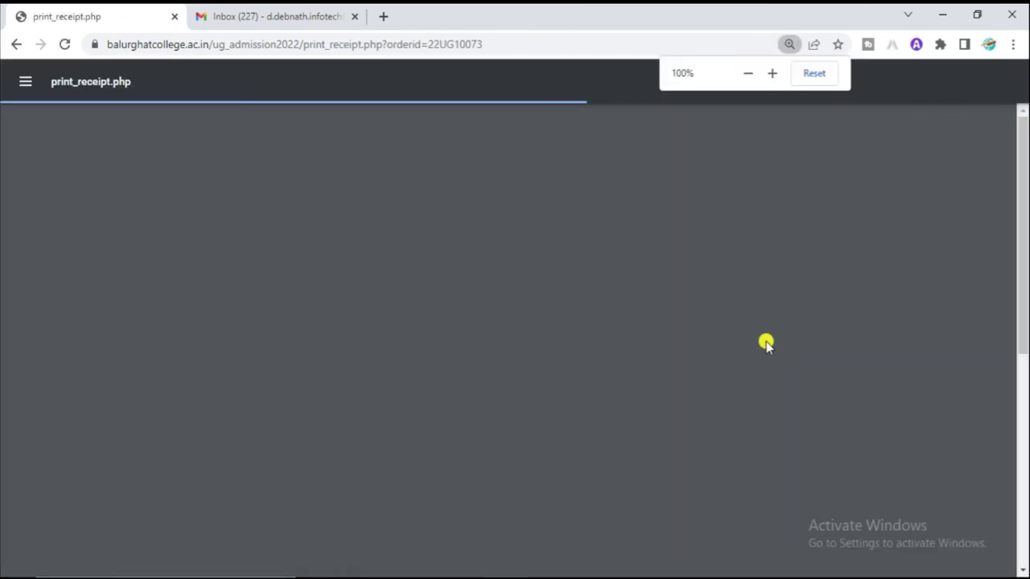
scroll(682, 301, down, 5)
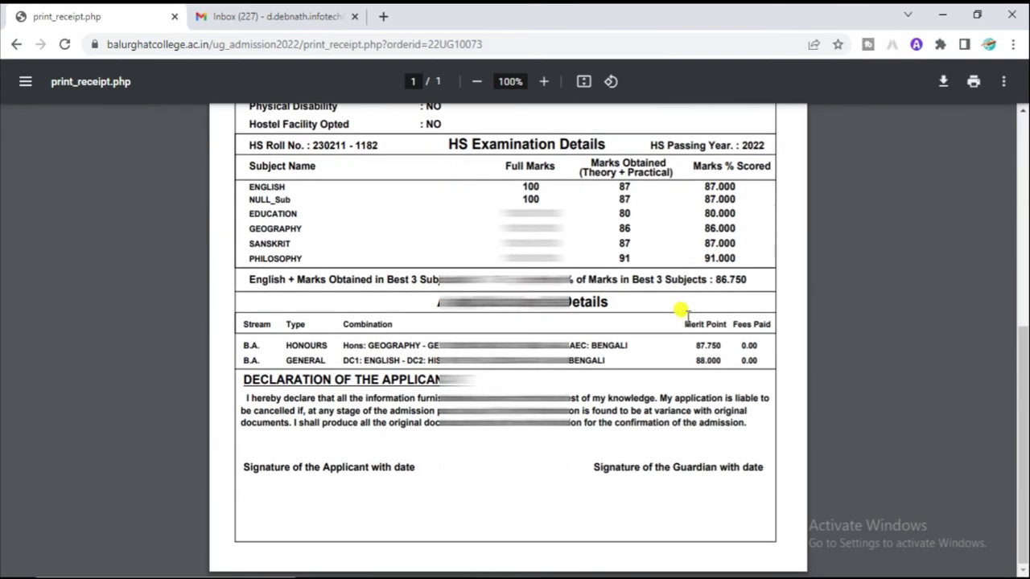
scroll(681, 310, up, 5)
scroll(701, 349, down, 1)
scroll(701, 349, up, 1)
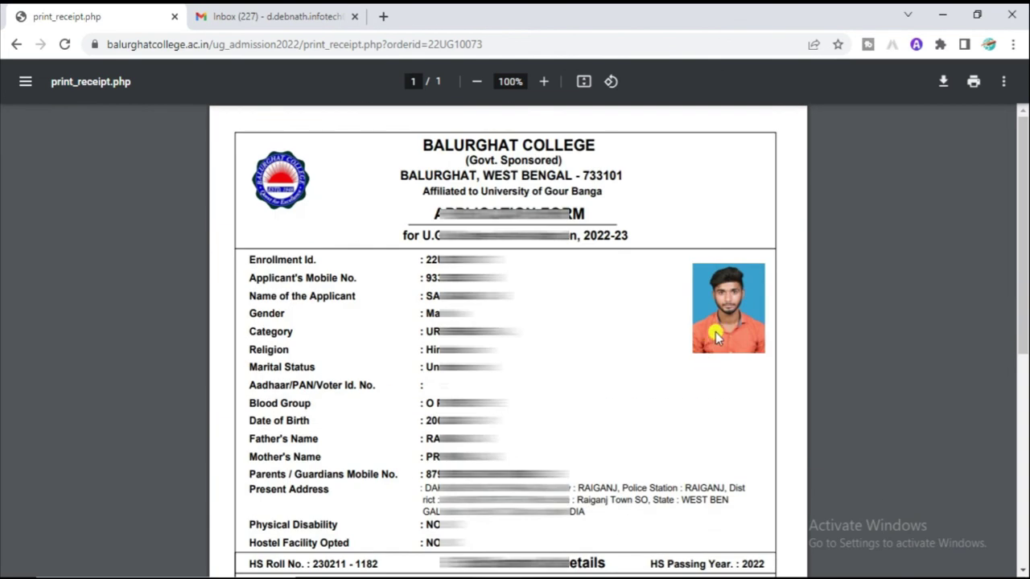